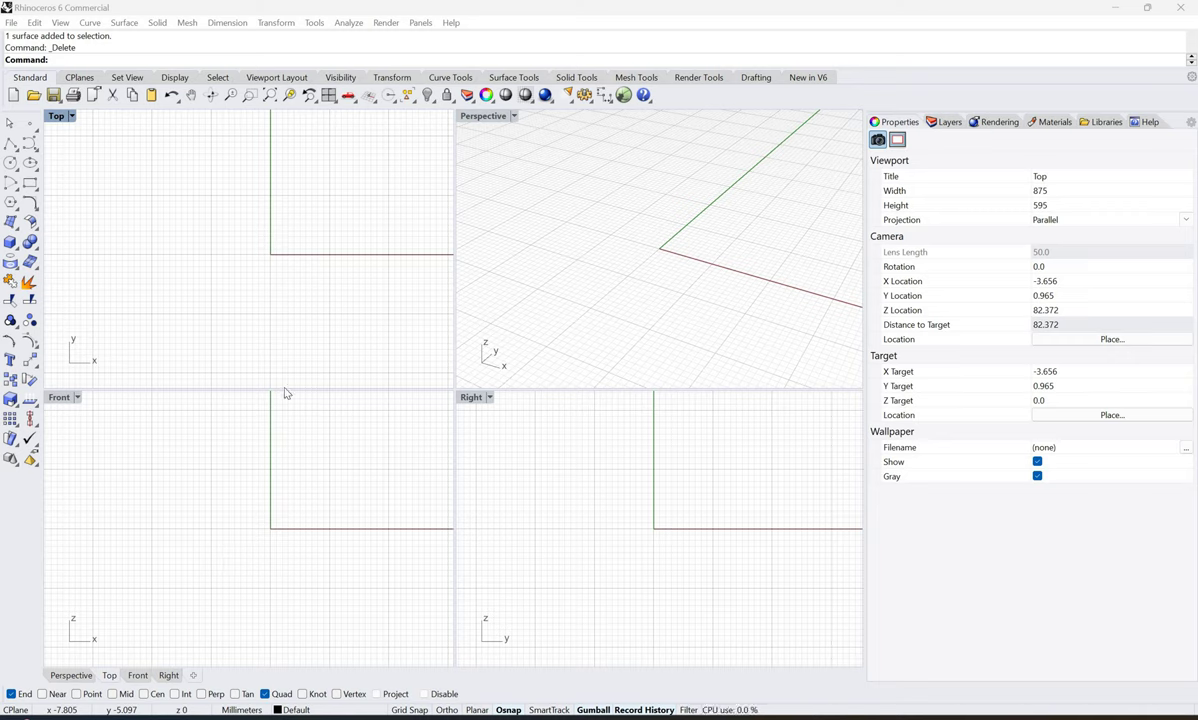
{"action": "left_click", "coordinate": [12, 223]}
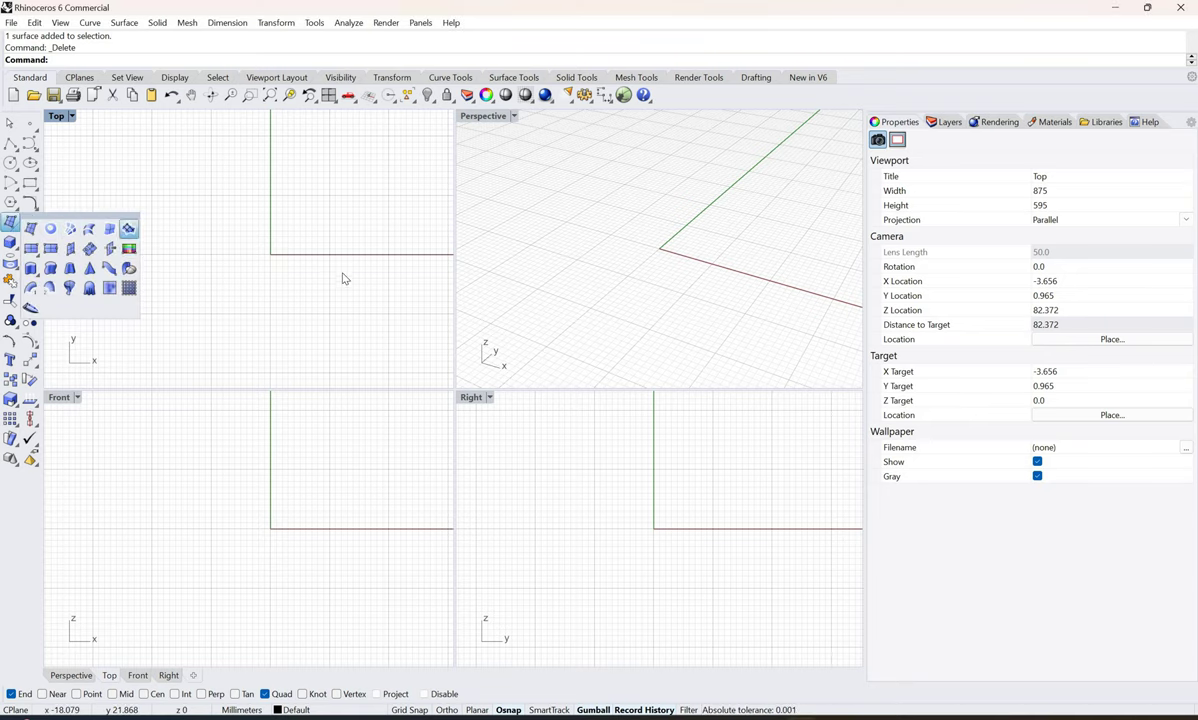
{"action": "left_click", "coordinate": [129, 248]}
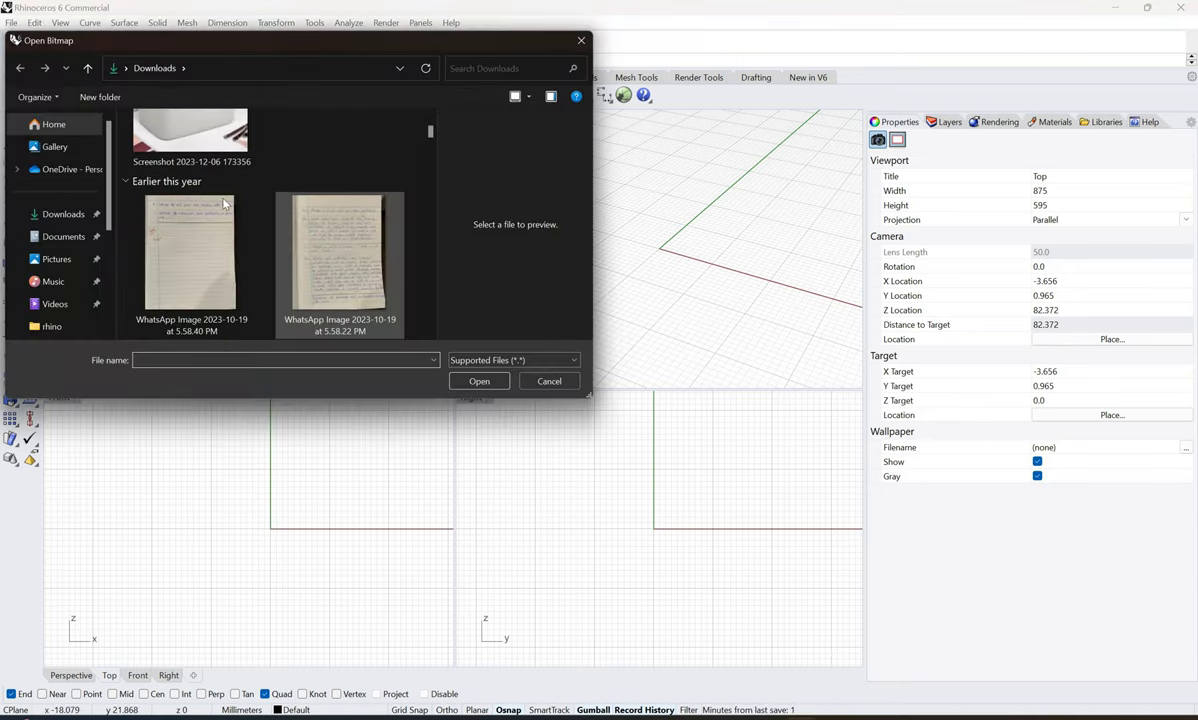
{"action": "scroll", "coordinate": [225, 204], "scroll_direction": "up", "scroll_amount": 1}
{"action": "left_click", "coordinate": [225, 204]}
{"action": "left_click", "coordinate": [499, 384]}
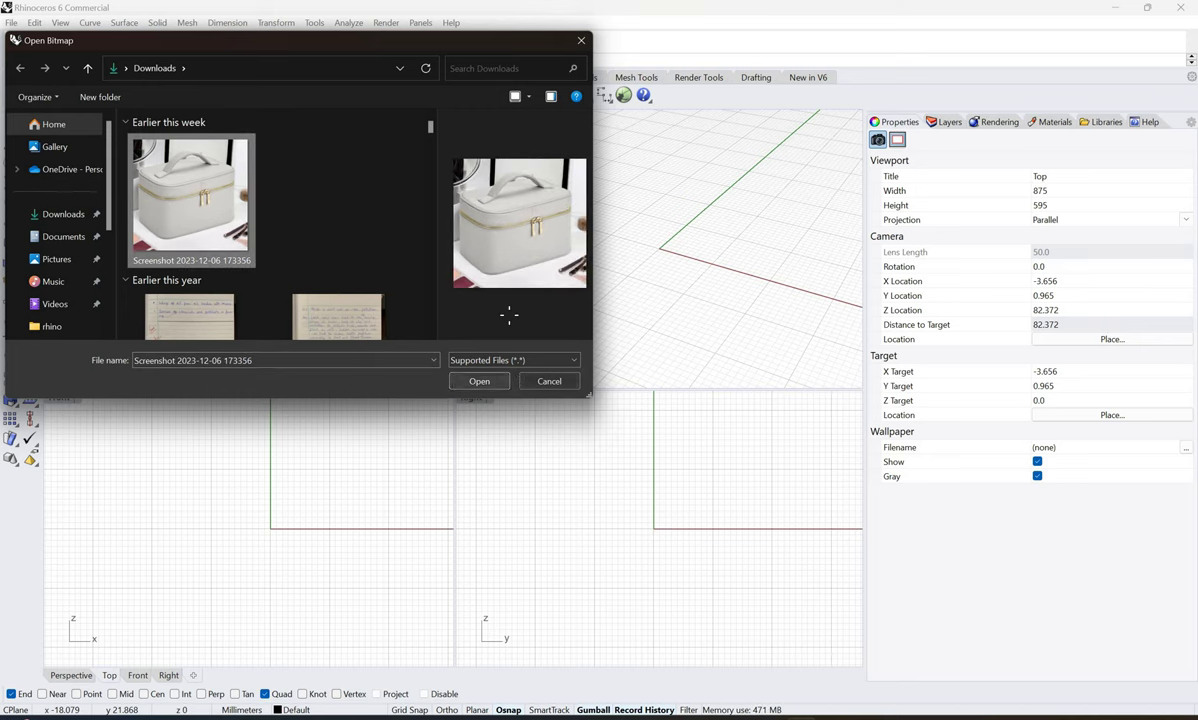
{"action": "key", "text": "Return"}
{"action": "right_click_drag", "start_coordinate": [548, 275], "coordinate": [537, 198]}
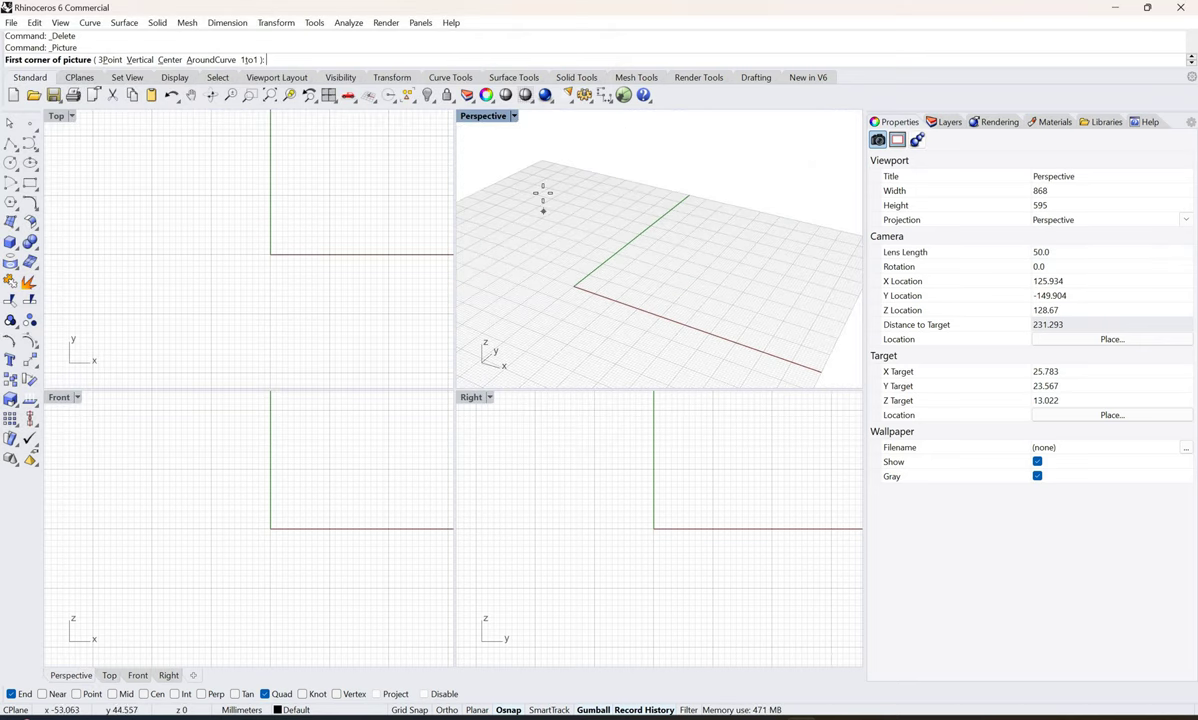
{"action": "left_click", "coordinate": [542, 194]}
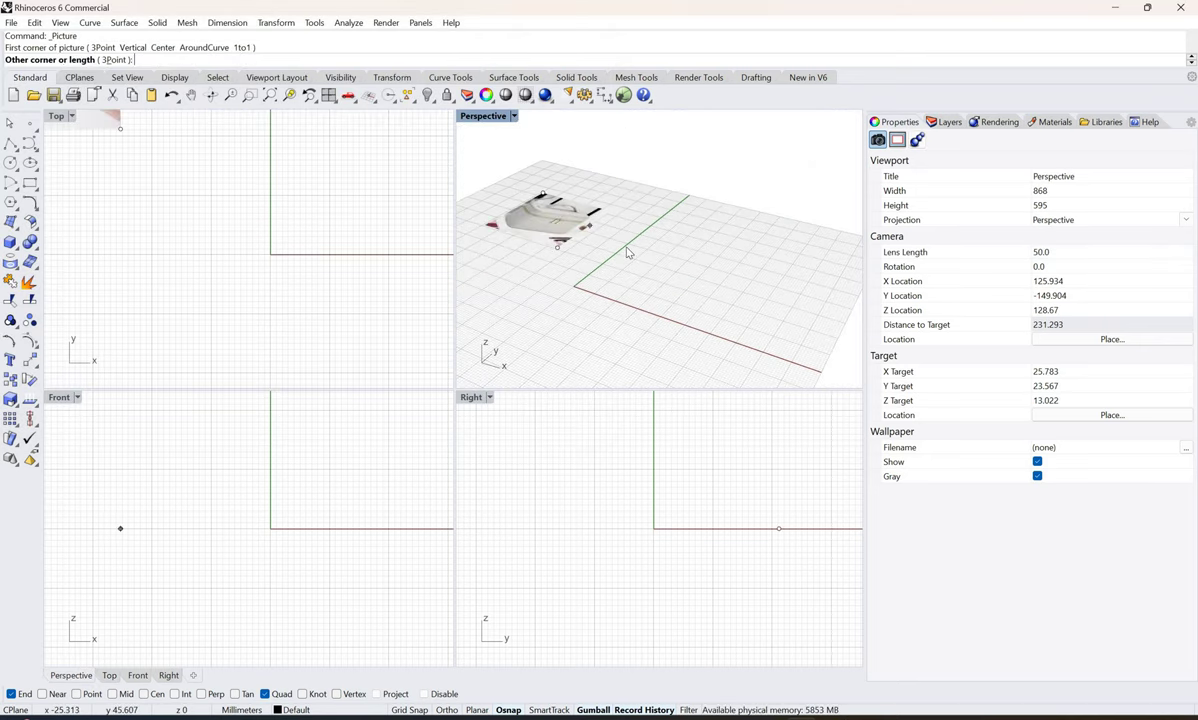
{"action": "left_click", "coordinate": [484, 208]}
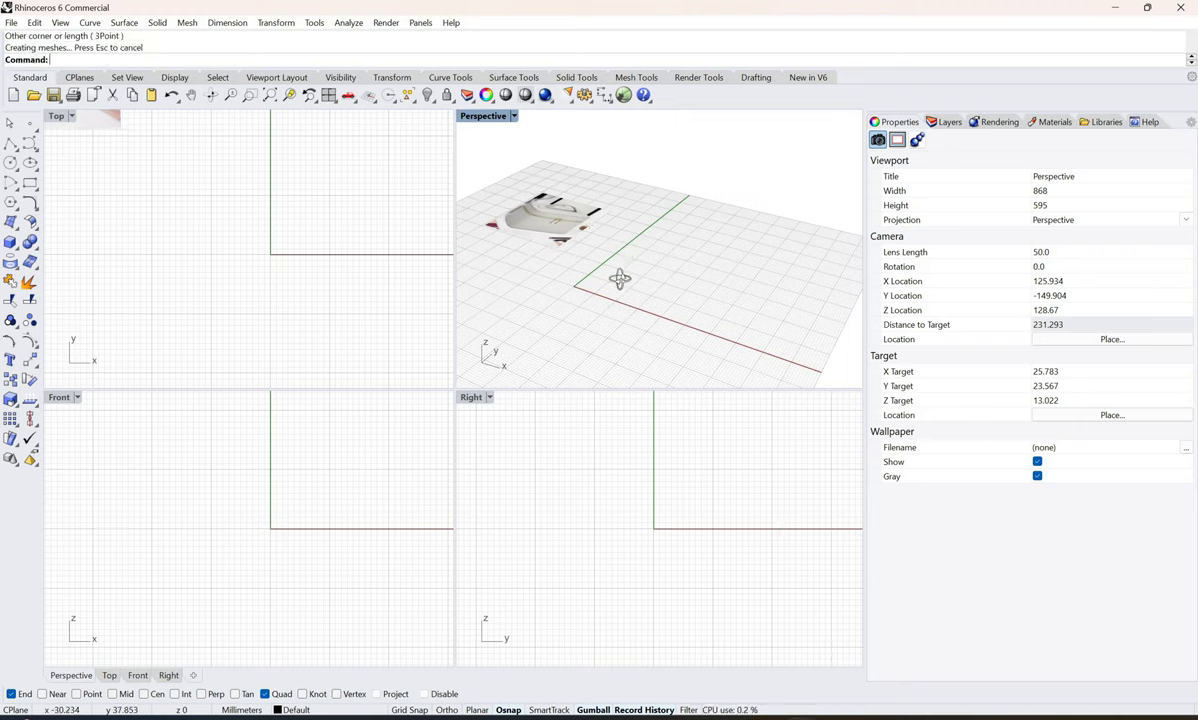
{"action": "right_click_drag", "start_coordinate": [549, 268], "coordinate": [621, 292]}
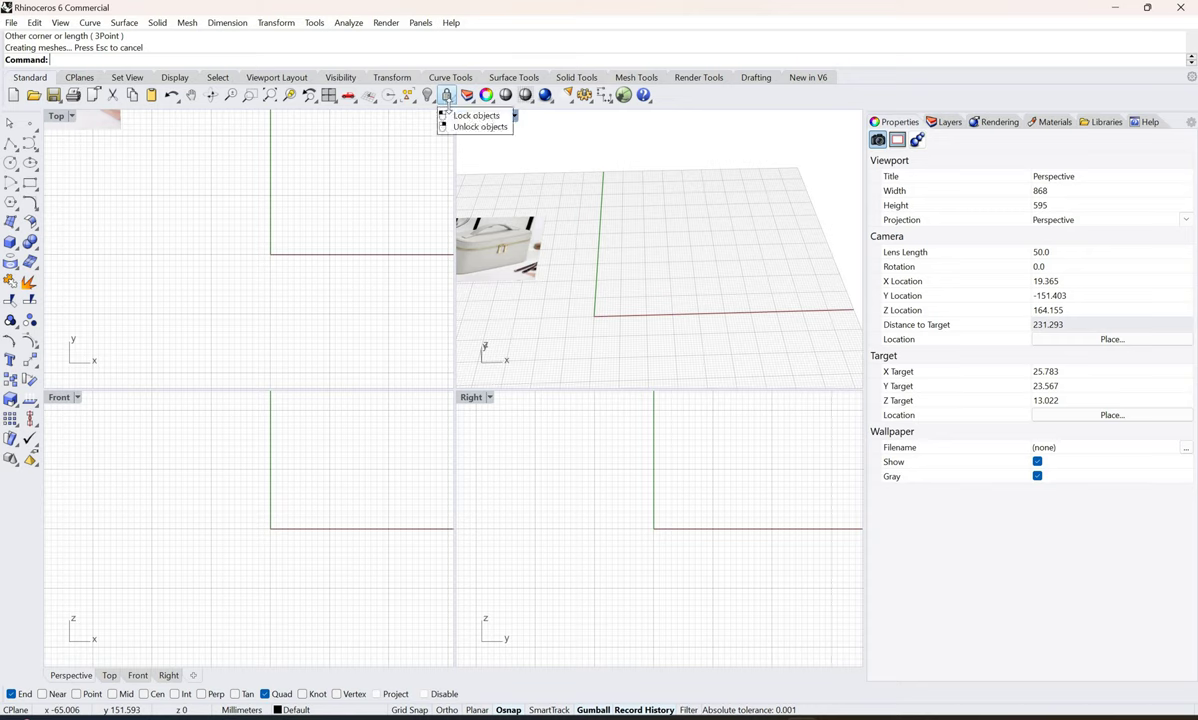
{"action": "left_click", "coordinate": [447, 95]}
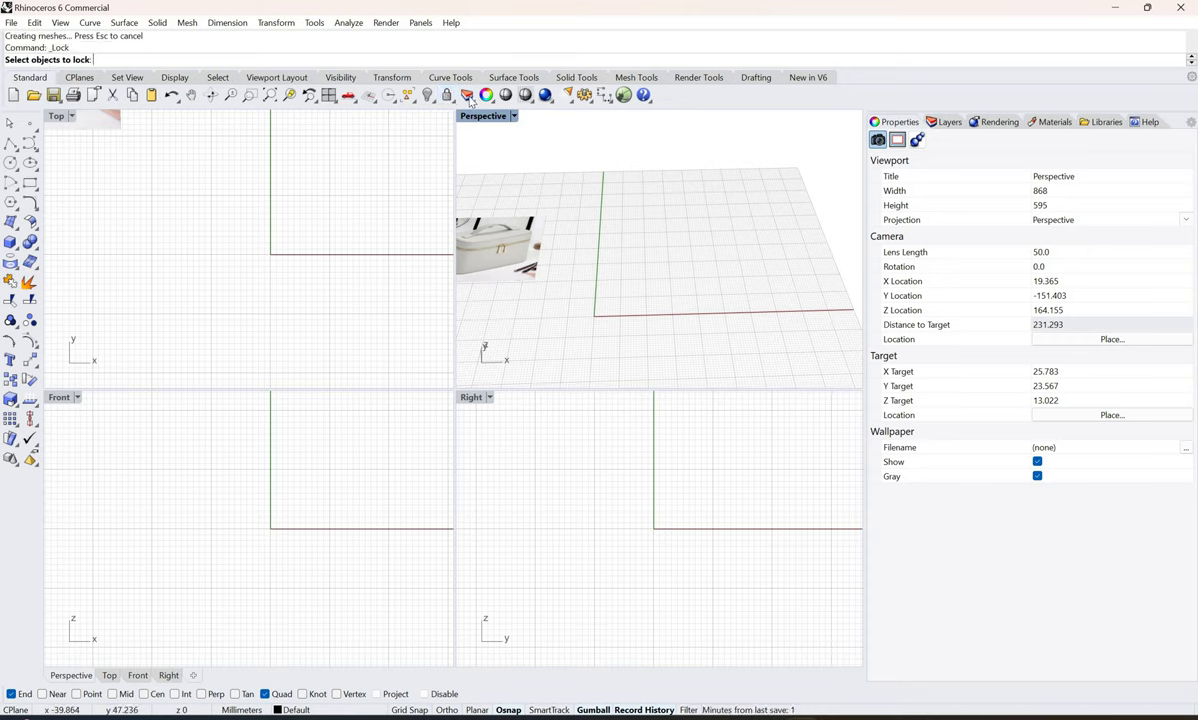
{"action": "left_click", "coordinate": [537, 218]}
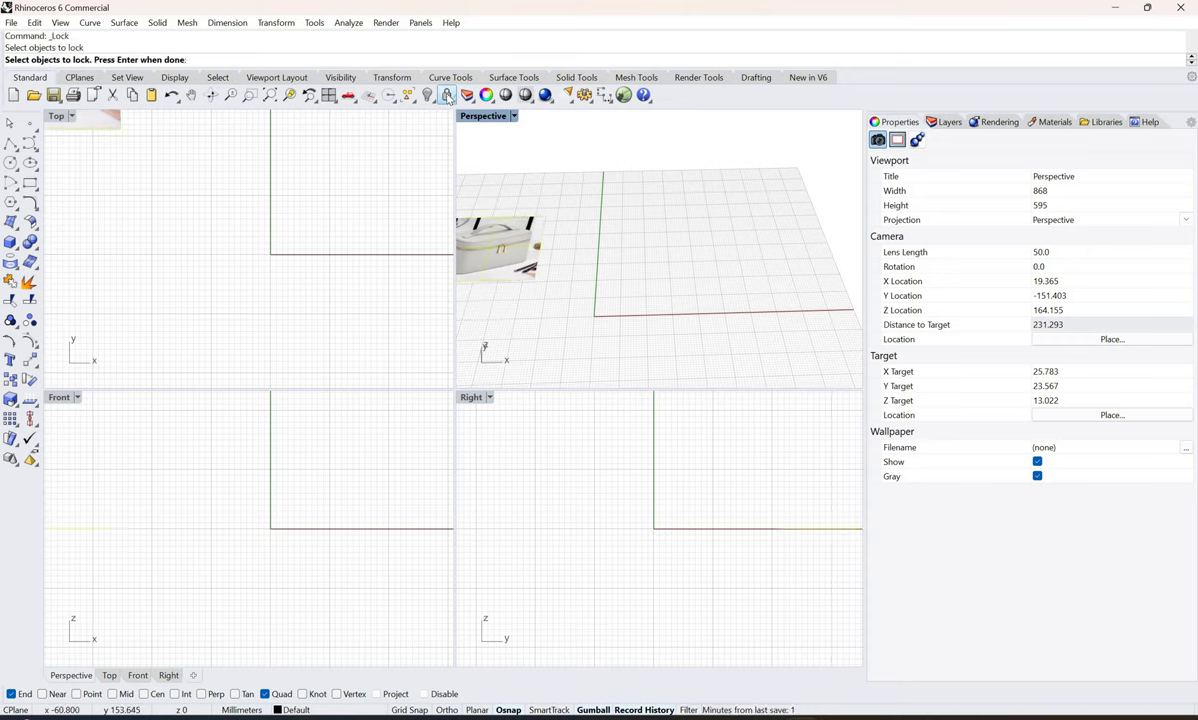
{"action": "key", "text": "Return"}
{"action": "key", "text": "Return"}
{"action": "left_click", "coordinate": [527, 237]}
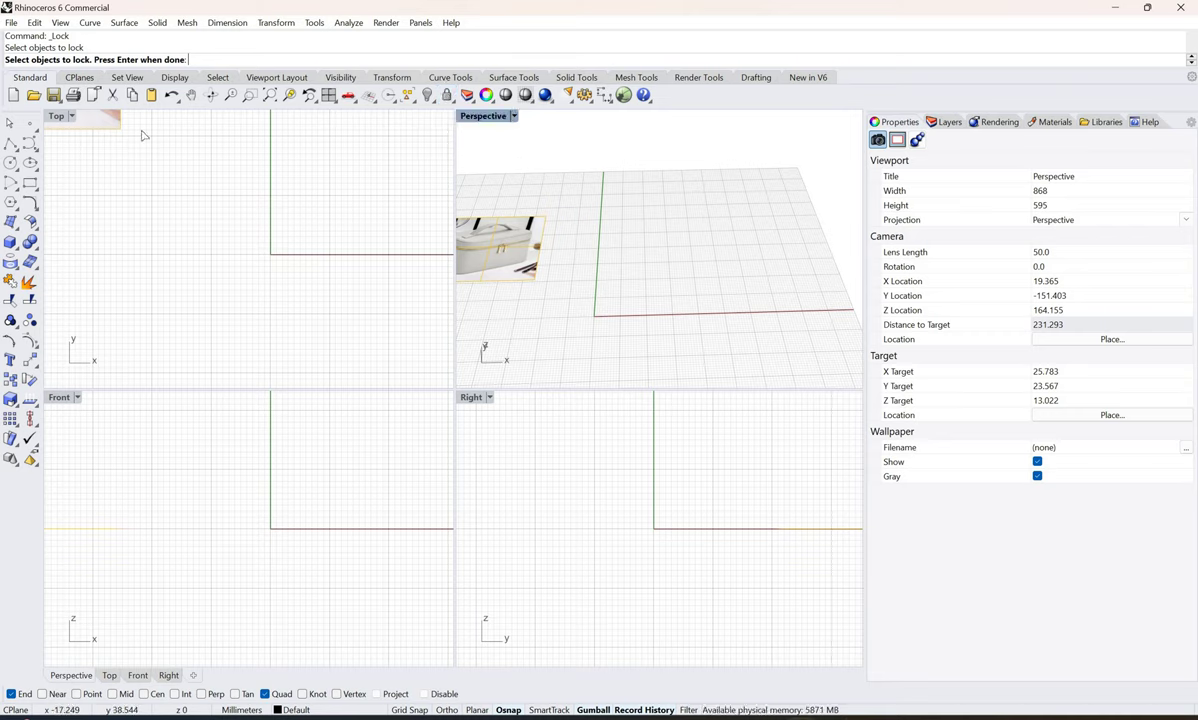
{"action": "scroll", "coordinate": [259, 158], "scroll_direction": "down", "scroll_amount": 3}
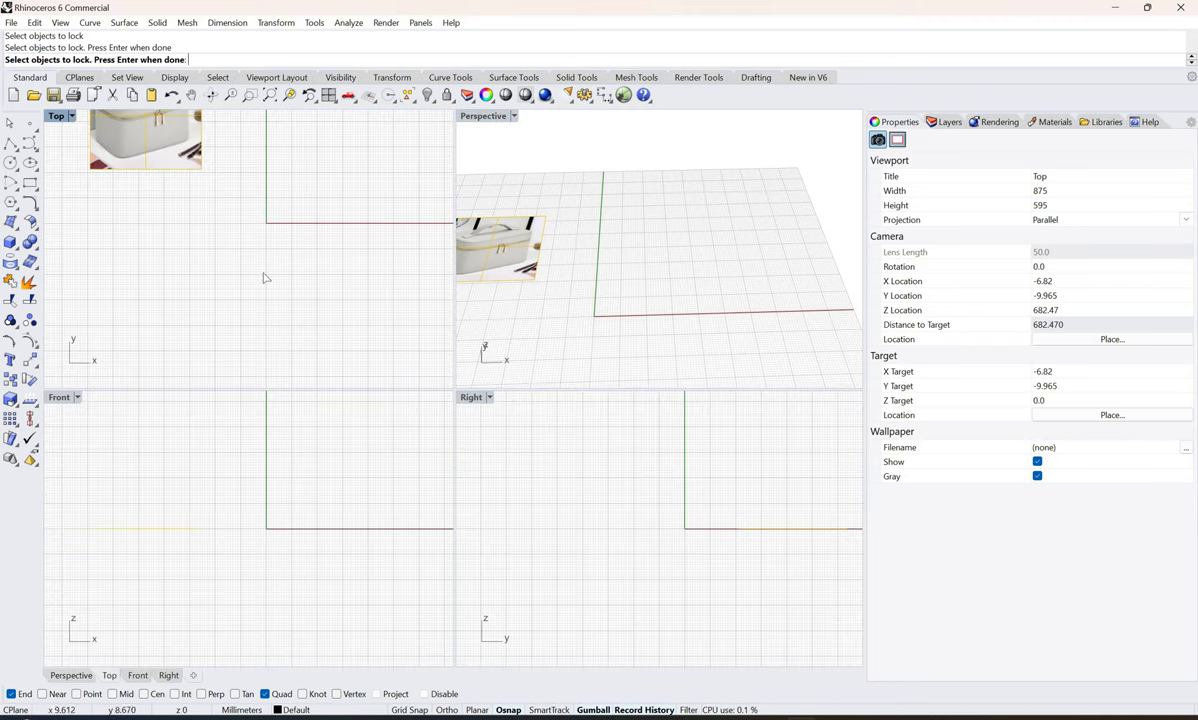
{"action": "scroll", "coordinate": [281, 193], "scroll_direction": "down", "scroll_amount": 8}
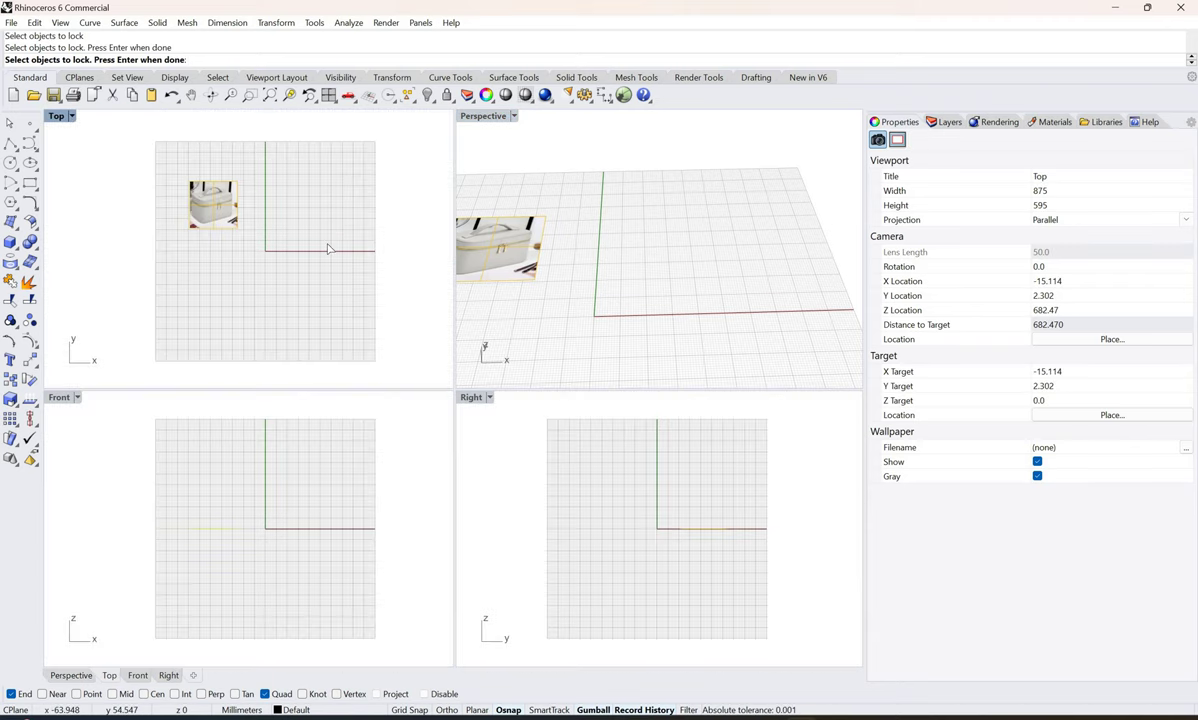
{"action": "left_click", "coordinate": [582, 262]}
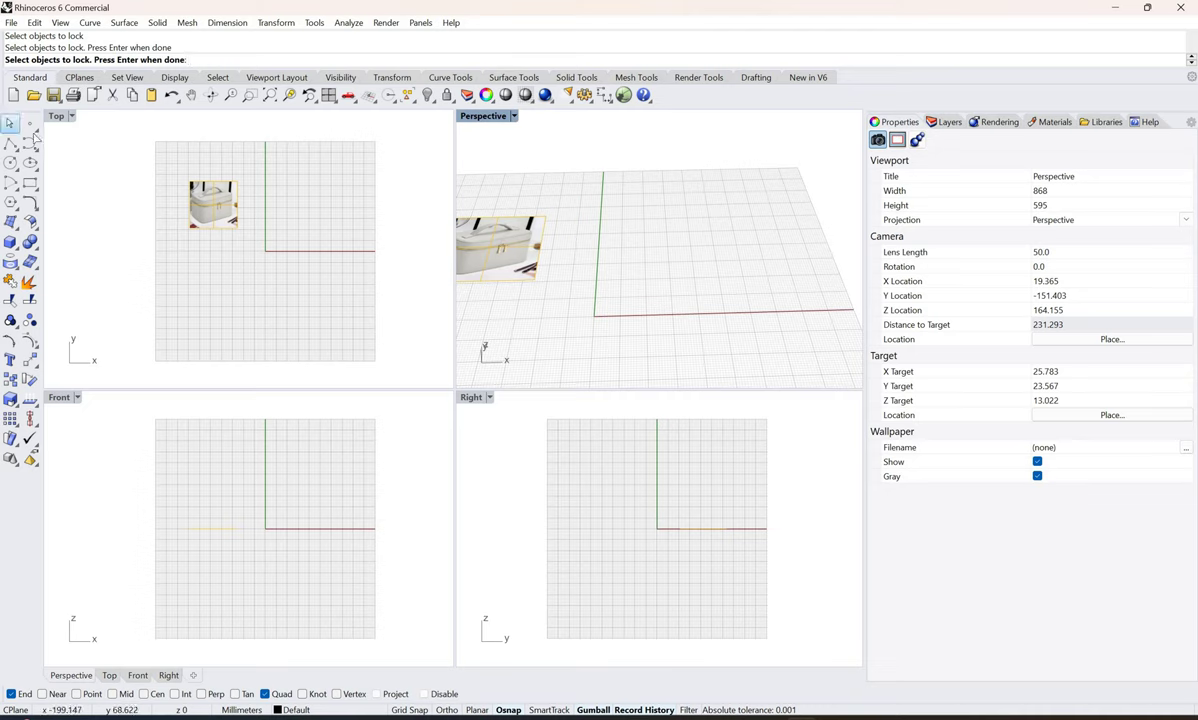
{"action": "key", "text": "Escape"}
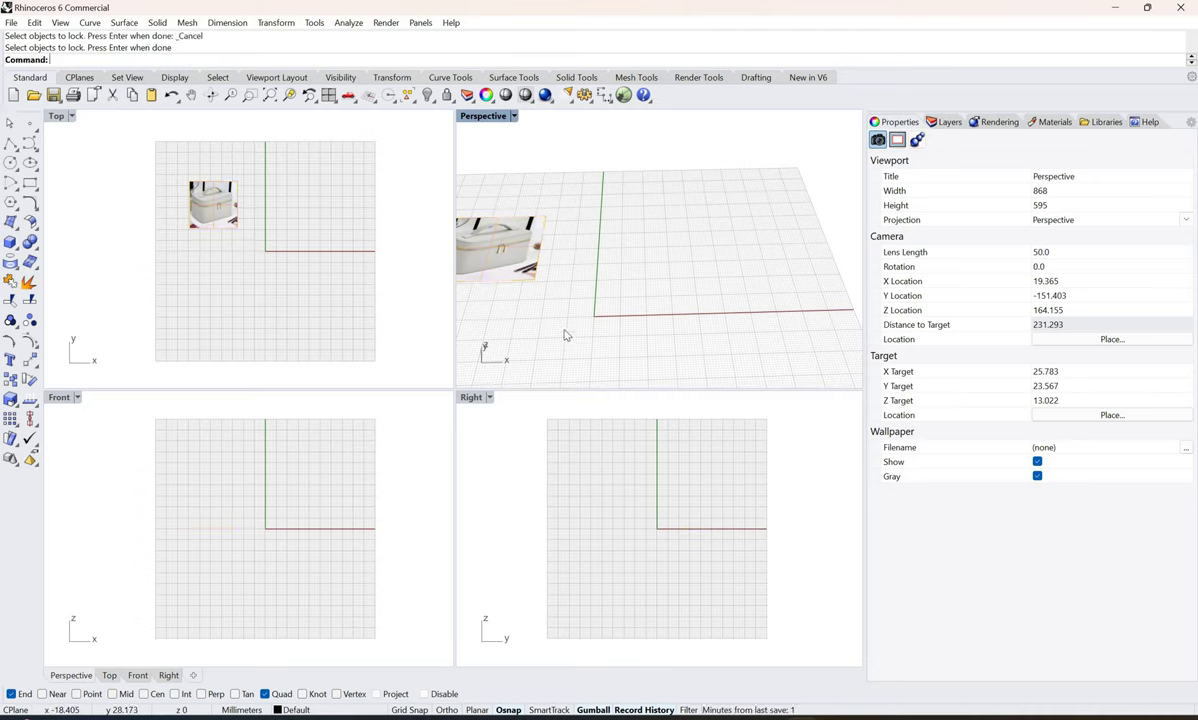
Step: Draw a rounded rectangle centred on the origin in the Top viewport, 12in long and 6in wide, picking the corner rounding freehand
{"action": "scroll", "coordinate": [567, 335], "scroll_direction": "down", "scroll_amount": 4}
{"action": "scroll", "coordinate": [660, 323], "scroll_direction": "up", "scroll_amount": 4}
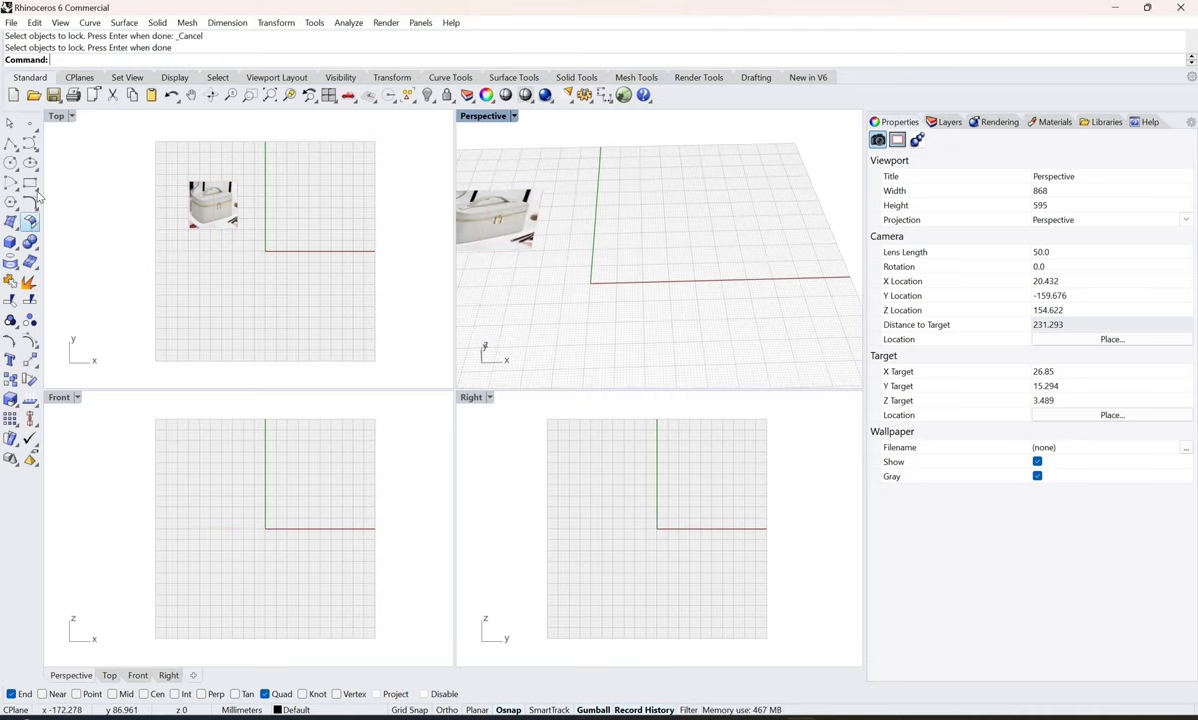
{"action": "left_click", "coordinate": [30, 183]}
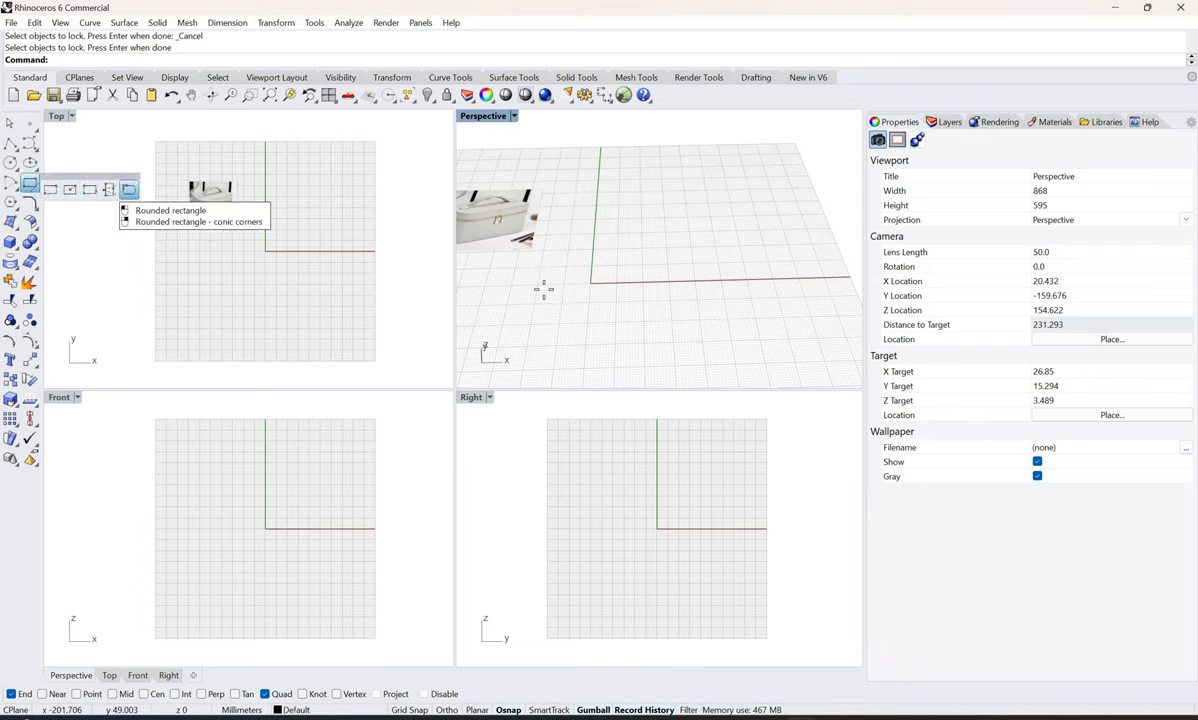
{"action": "left_click", "coordinate": [129, 189]}
{"action": "left_click", "coordinate": [178, 60]}
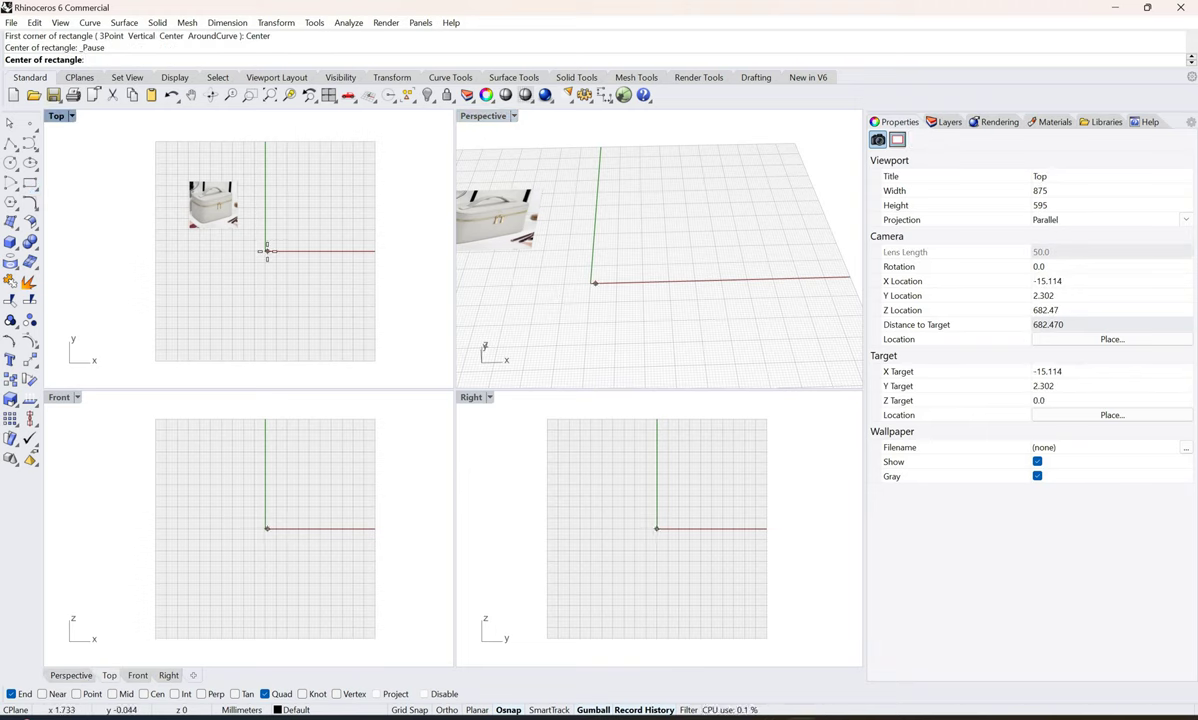
{"action": "type", "text": "0"}
{"action": "key", "text": "Return"}
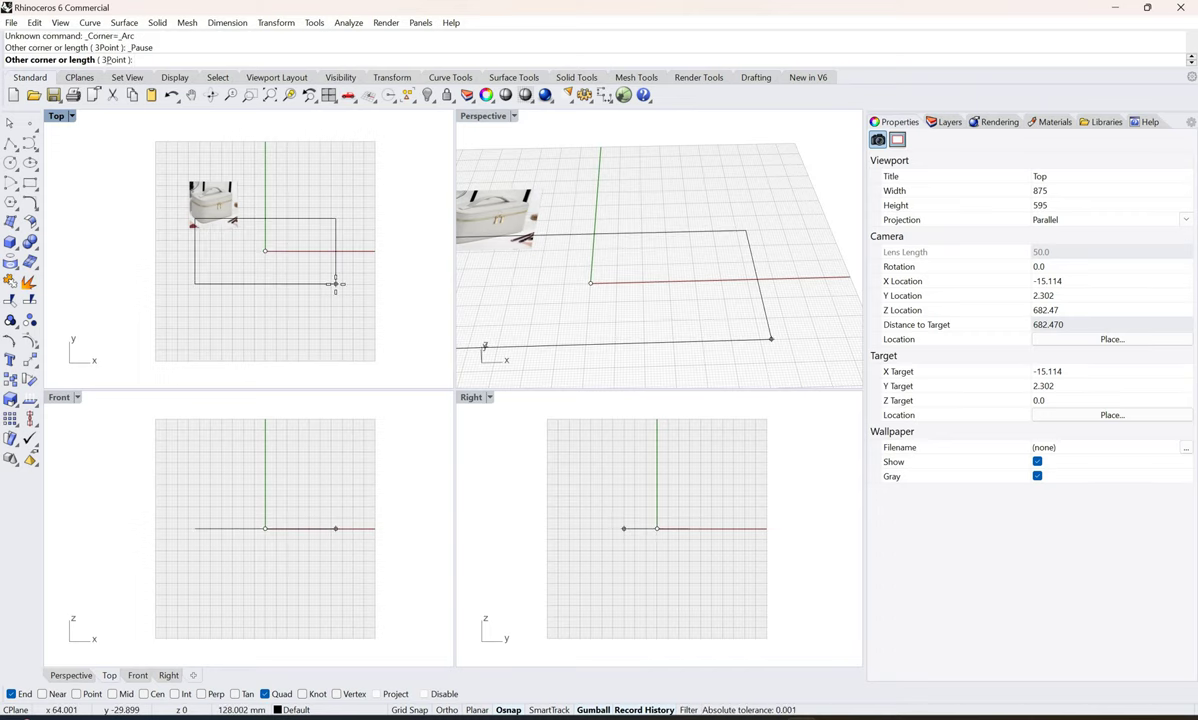
{"action": "type", "text": "12"}
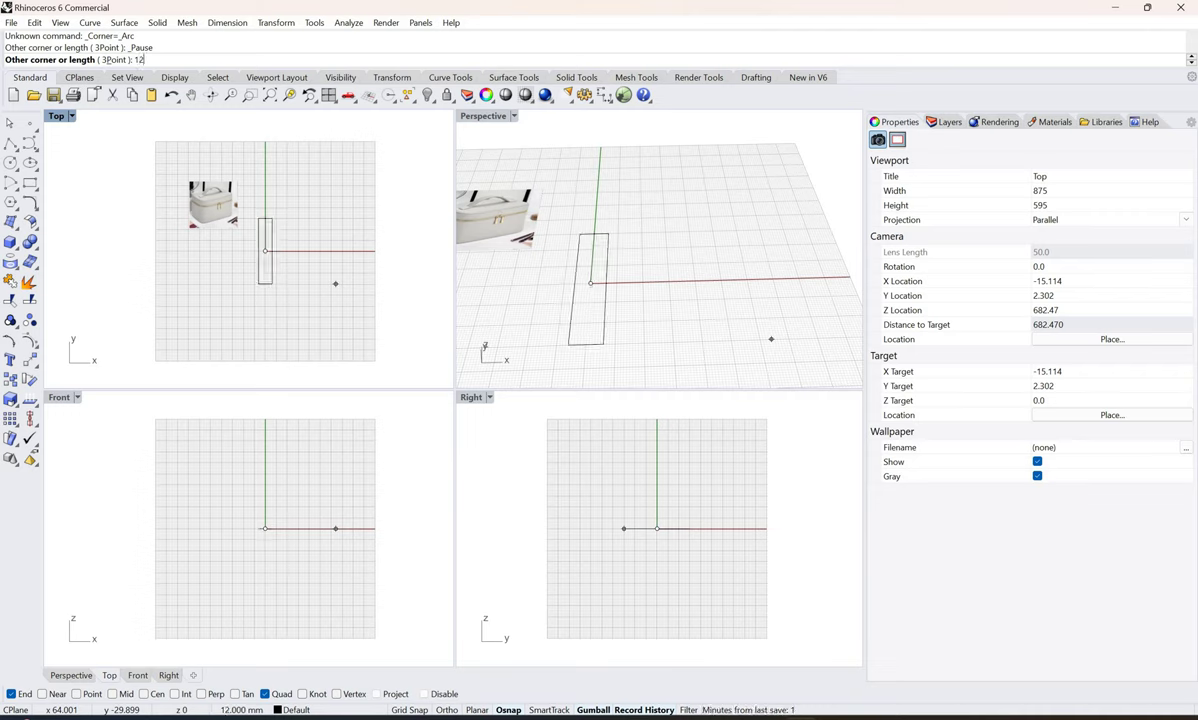
{"action": "type", "text": "in"}
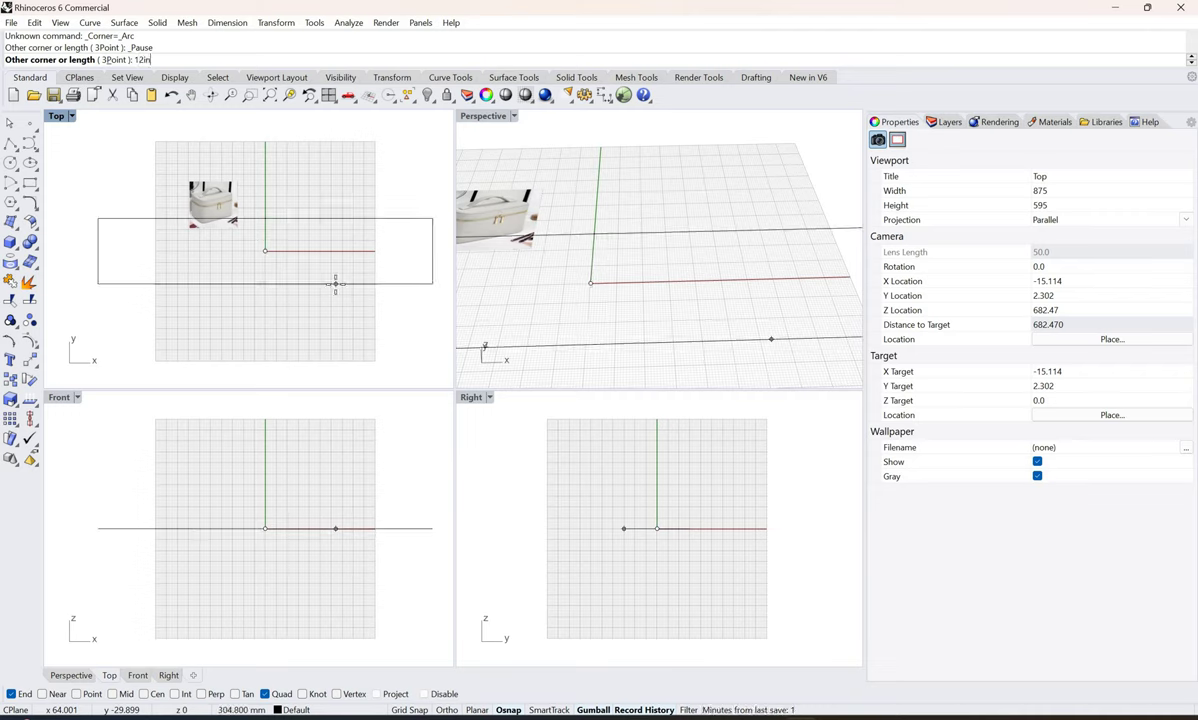
{"action": "key", "text": "Return"}
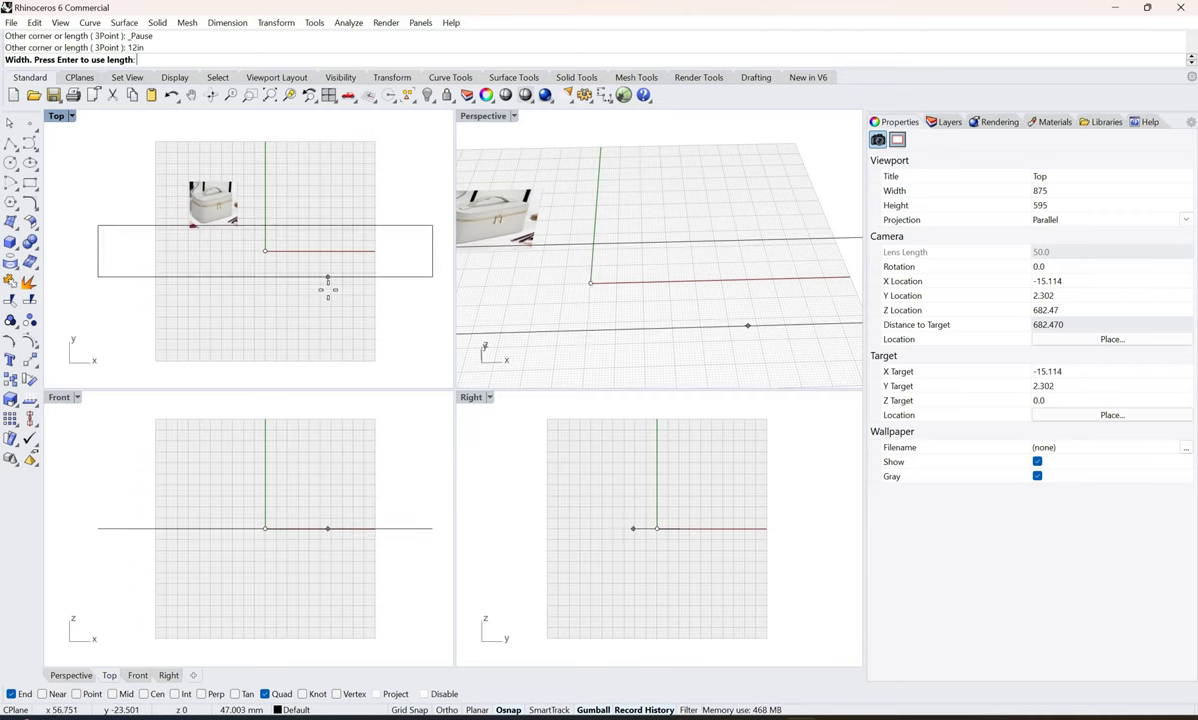
{"action": "type", "text": "6in"}
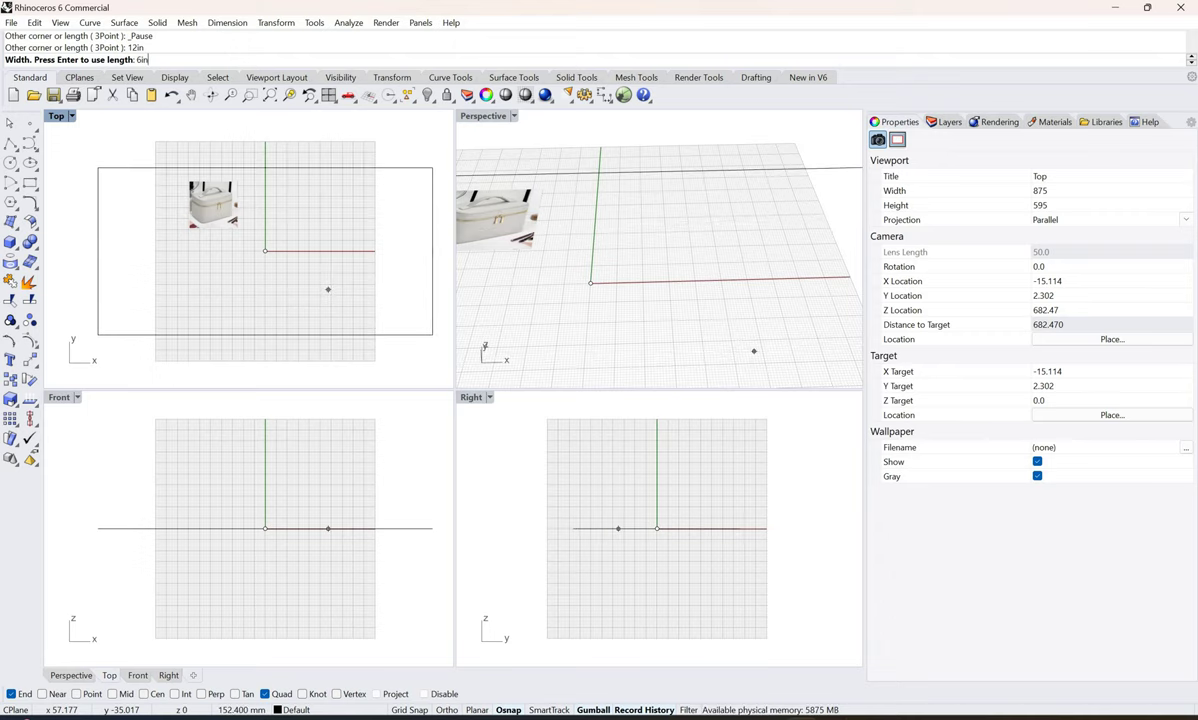
{"action": "key", "text": "Return"}
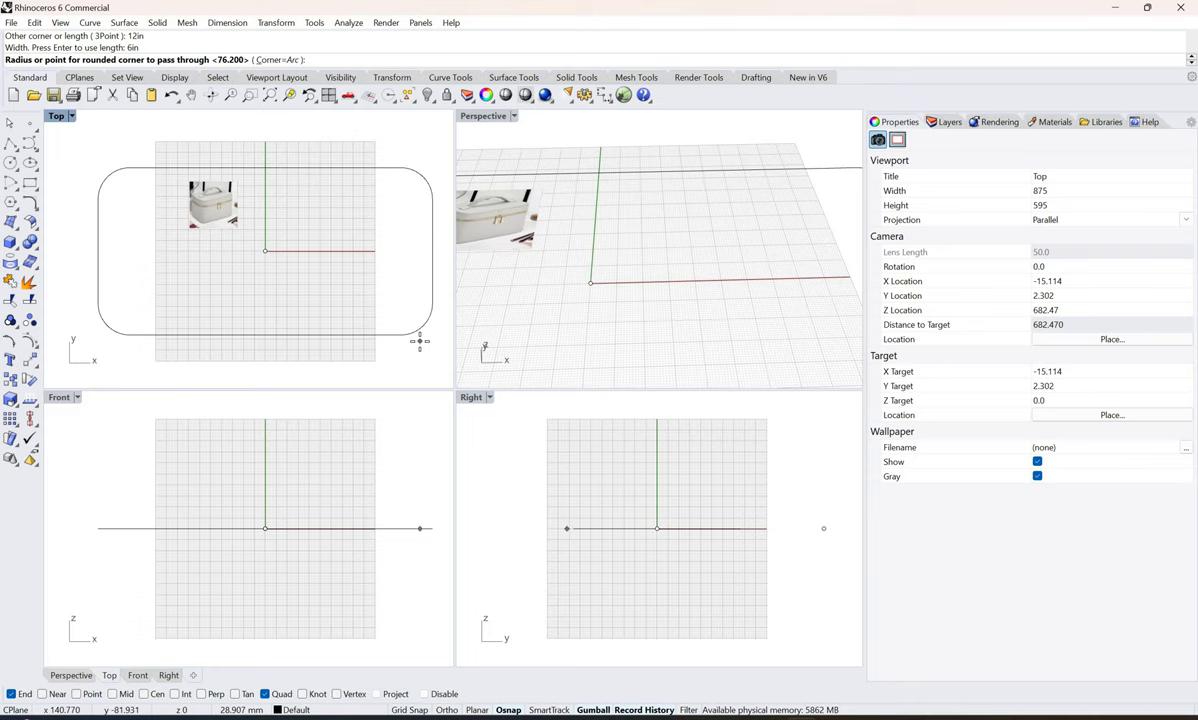
{"action": "left_click", "coordinate": [449, 358]}
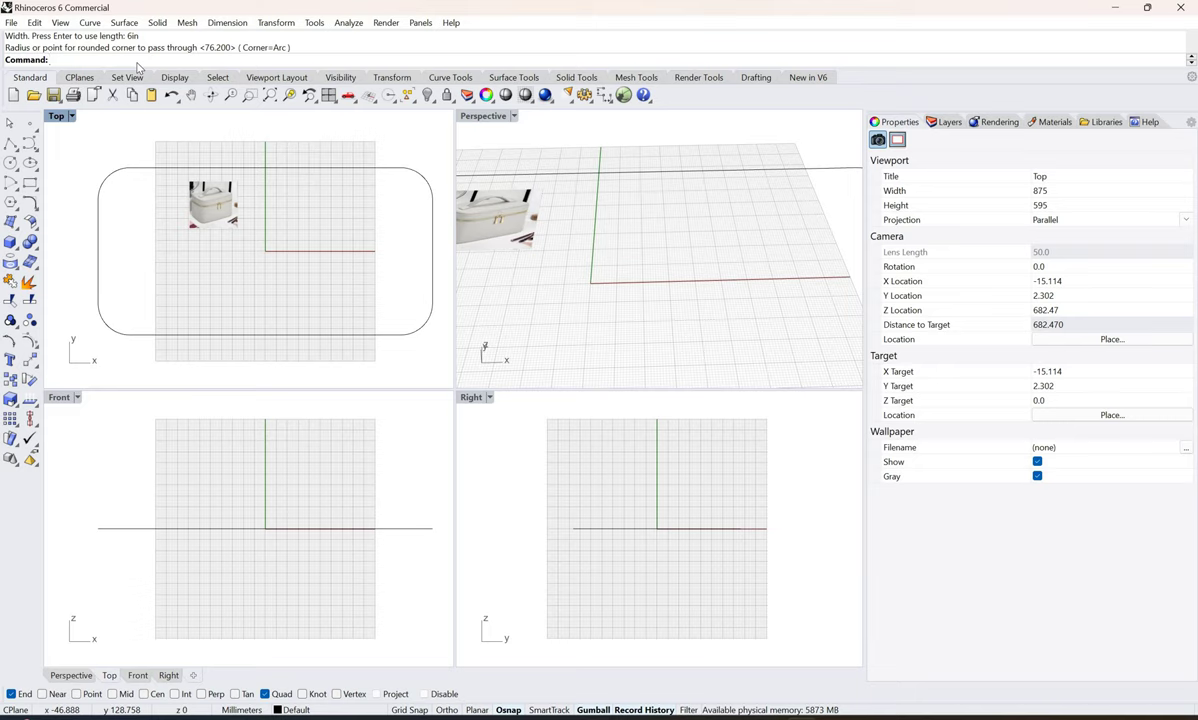
Step: Set the grid line count to 500 for all viewports in the document's options
{"action": "type", "text": "O"}
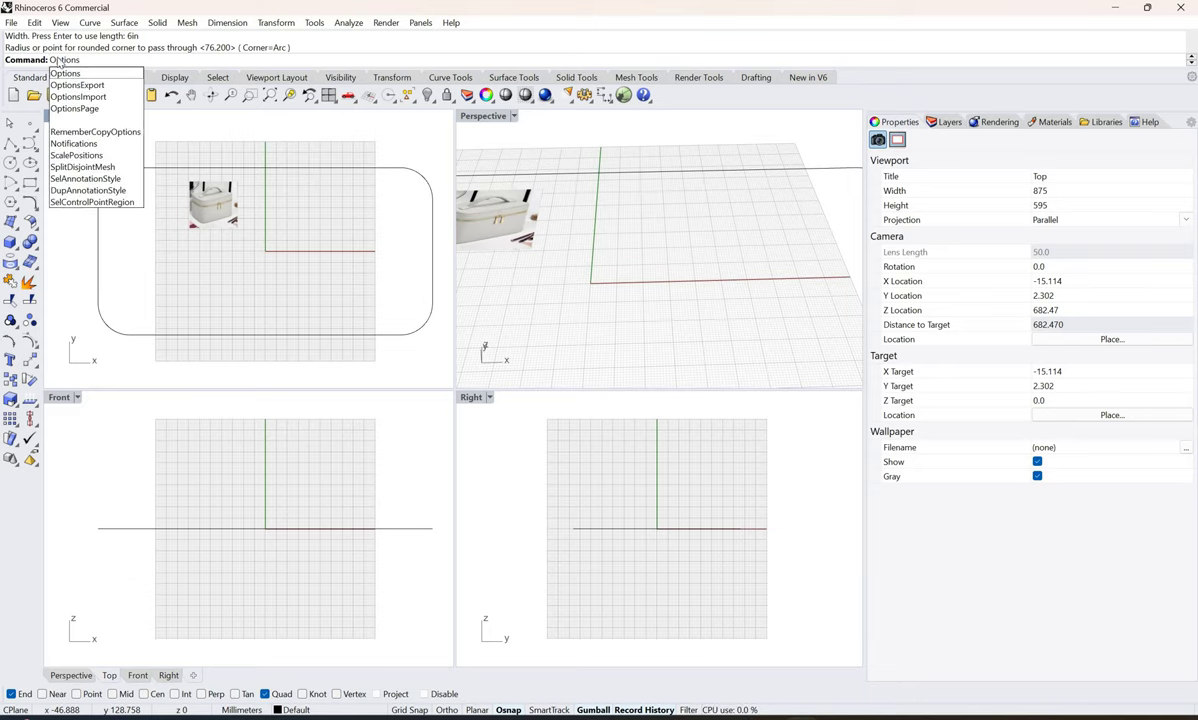
{"action": "type", "text": "ptions"}
{"action": "left_click", "coordinate": [110, 78]}
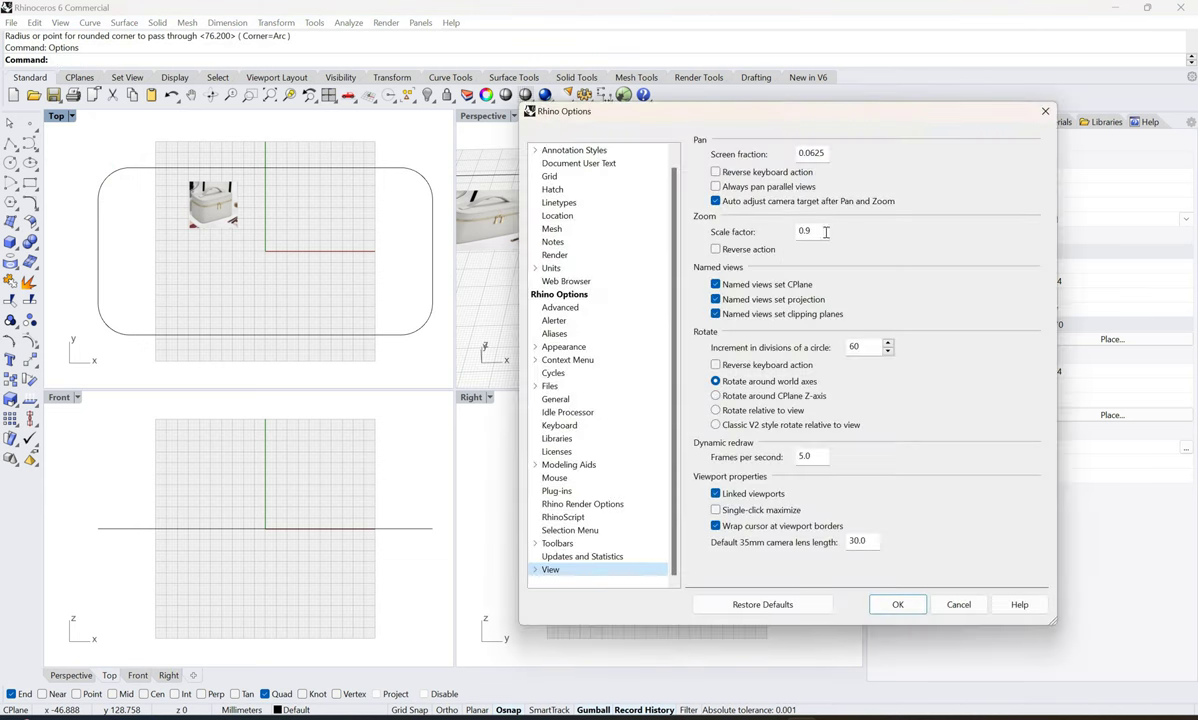
{"action": "key", "text": "g"}
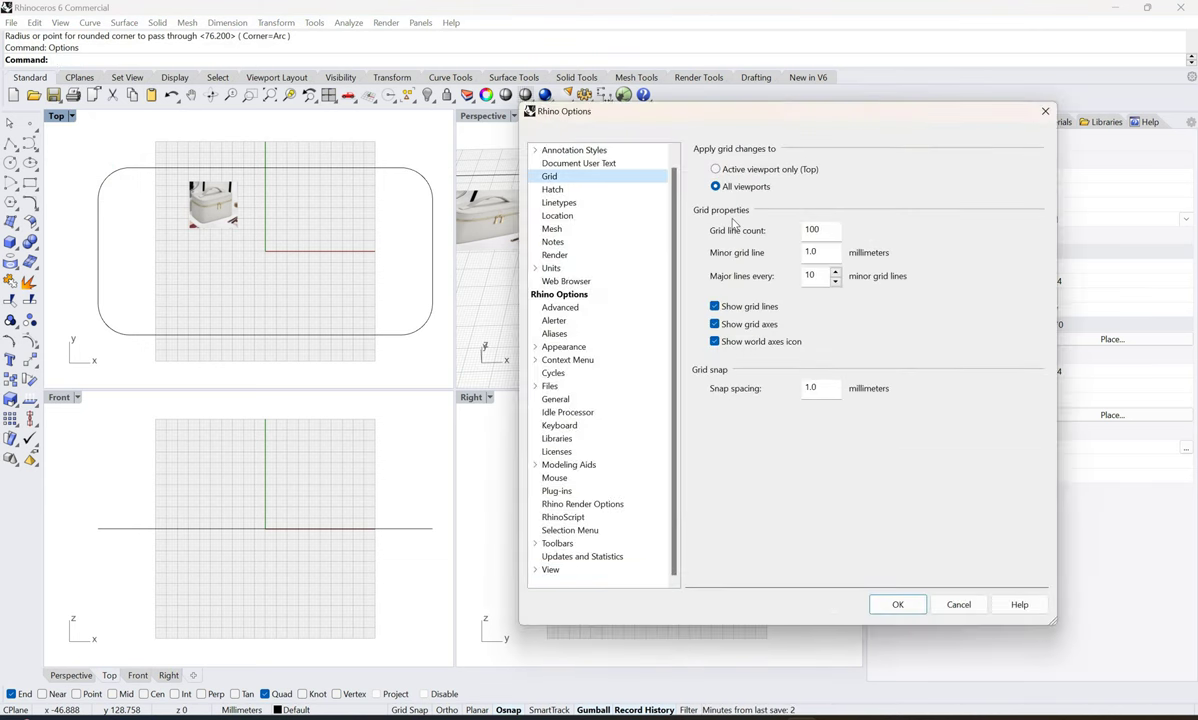
{"action": "double_click", "coordinate": [813, 230]}
{"action": "type", "text": "500"}
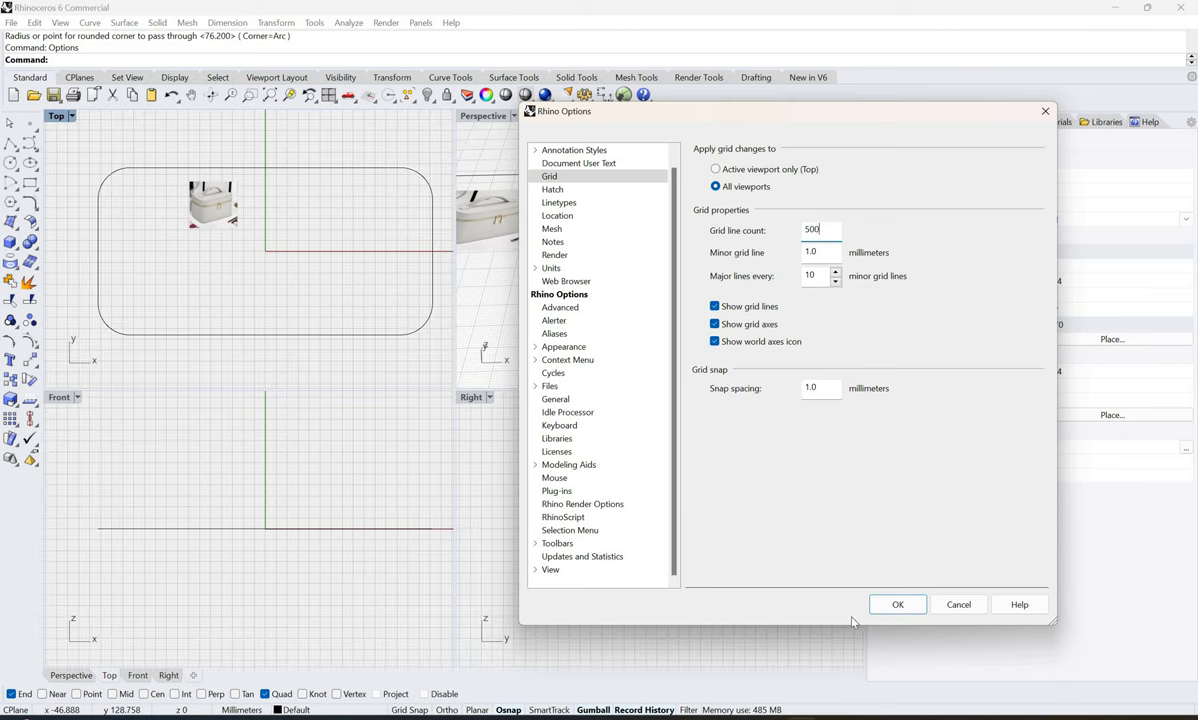
{"action": "left_click", "coordinate": [897, 604]}
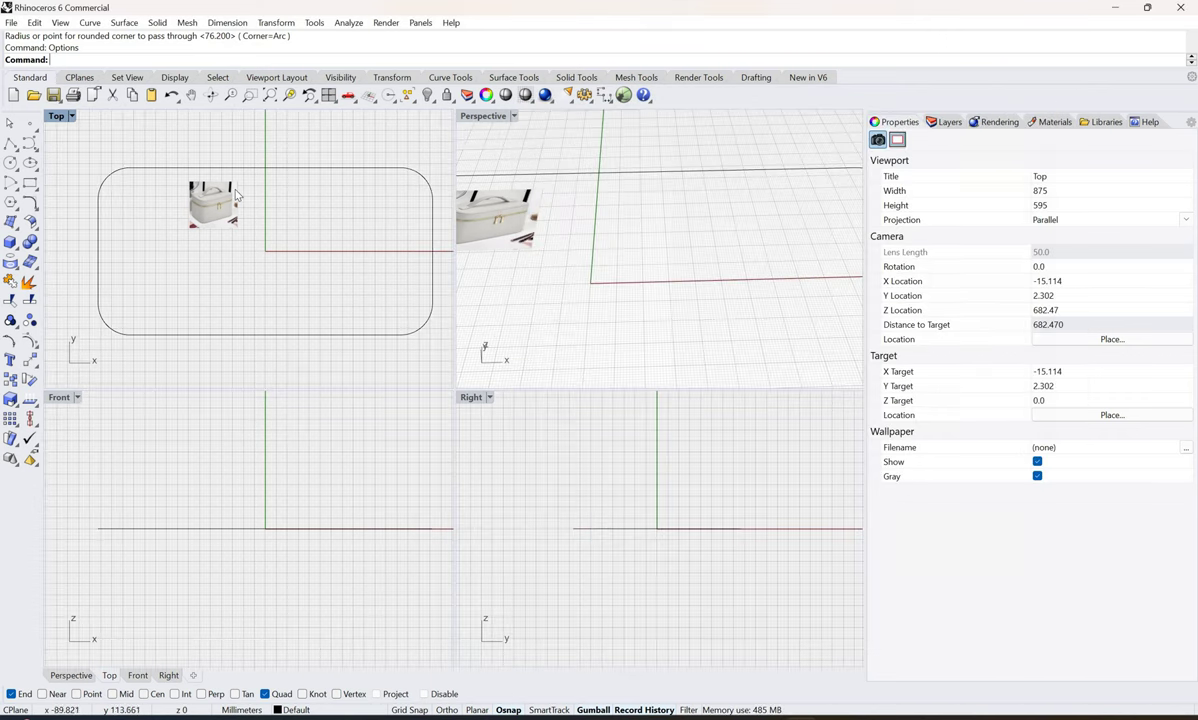
Step: Unlock all objects and move the bag picture in the positive Y direction until it lies clear of the rounded rectangle
{"action": "scroll", "coordinate": [239, 191], "scroll_direction": "down", "scroll_amount": 8}
{"action": "scroll", "coordinate": [246, 193], "scroll_direction": "up", "scroll_amount": 8}
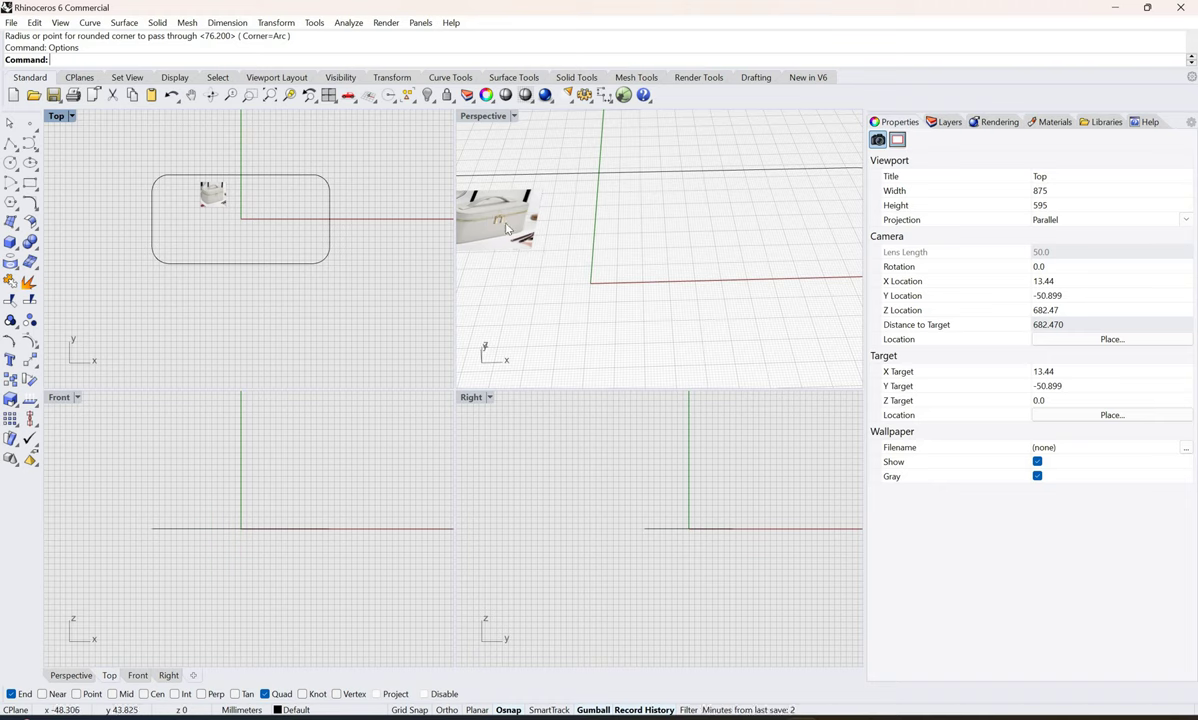
{"action": "scroll", "coordinate": [503, 230], "scroll_direction": "down", "scroll_amount": 12}
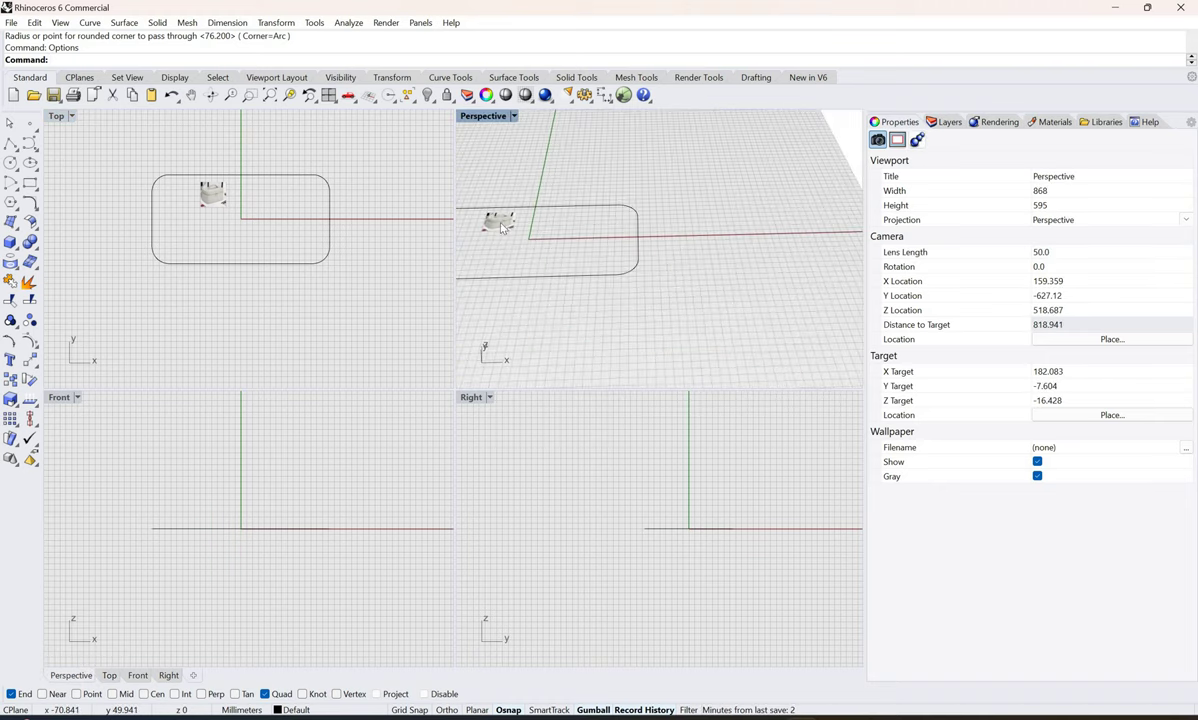
{"action": "scroll", "coordinate": [502, 231], "scroll_direction": "up", "scroll_amount": 8}
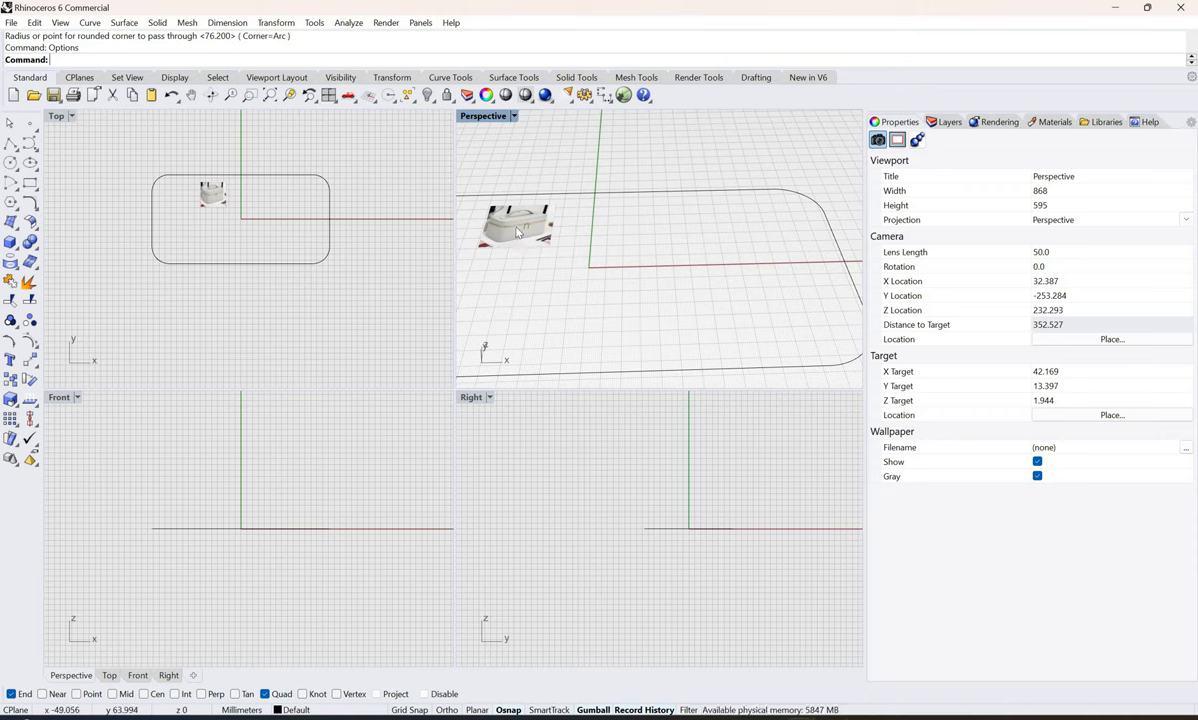
{"action": "right_click", "coordinate": [447, 95]}
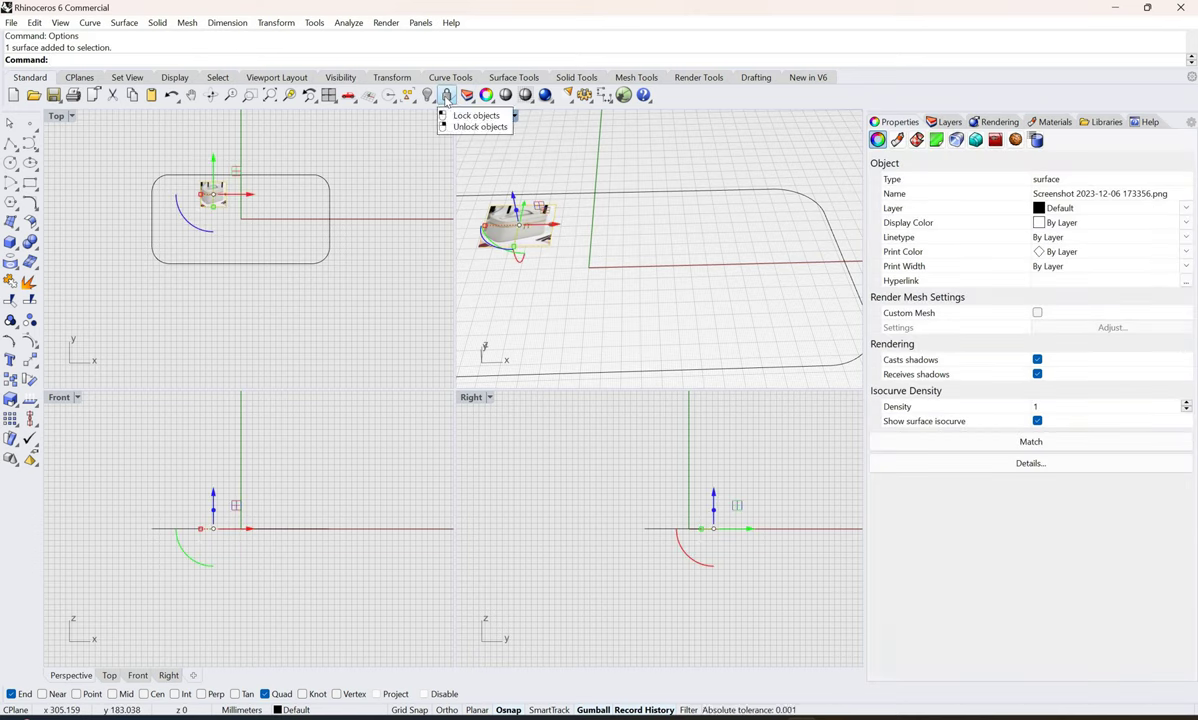
{"action": "key", "text": "ctrl+alt+l"}
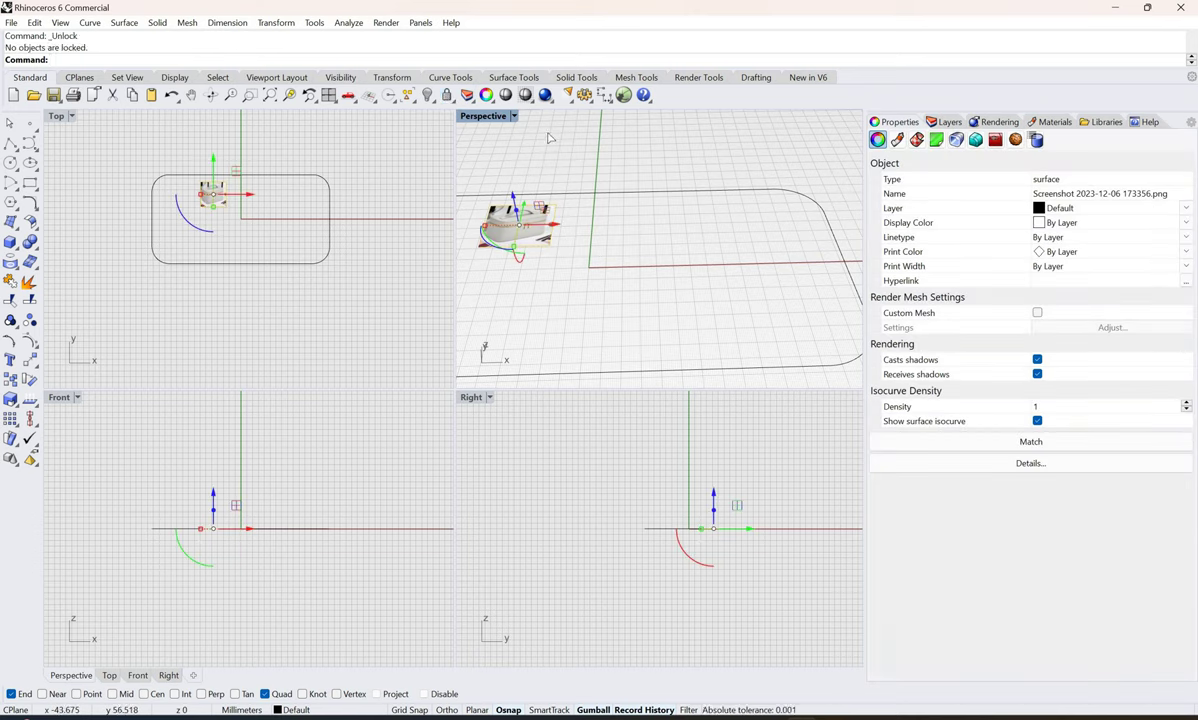
{"action": "left_click_drag", "start_coordinate": [524, 204], "coordinate": [671, 158]}
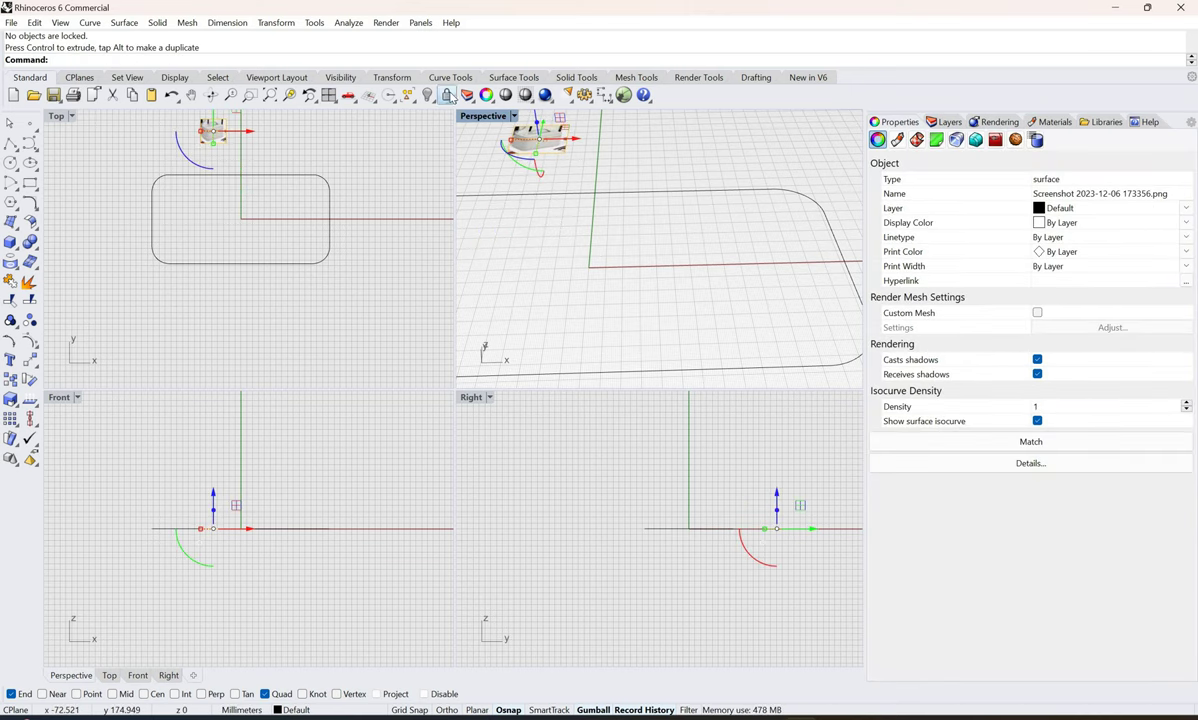
Step: Lock the bag picture and extrude the rounded rectangle 7in straight up from the ground plane
{"action": "key", "text": "ctrl+l"}
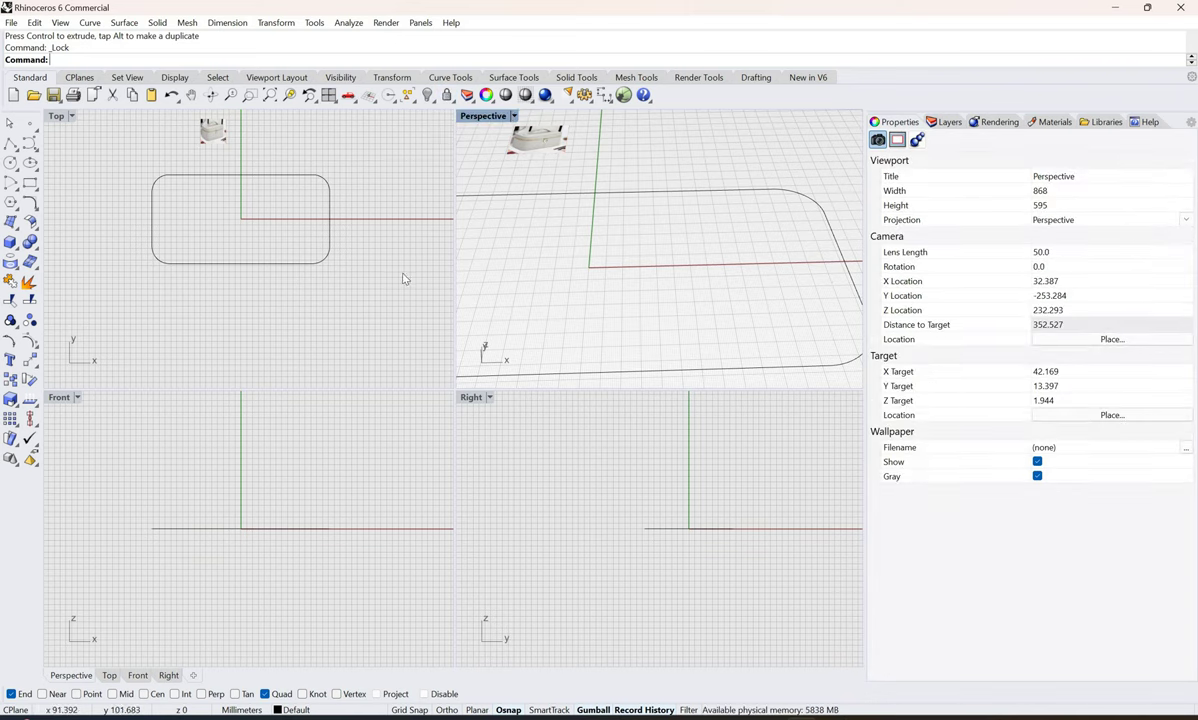
{"action": "scroll", "coordinate": [588, 292], "scroll_direction": "down", "scroll_amount": 5}
{"action": "right_click_drag", "start_coordinate": [594, 288], "coordinate": [690, 346]}
{"action": "left_click", "coordinate": [653, 308]}
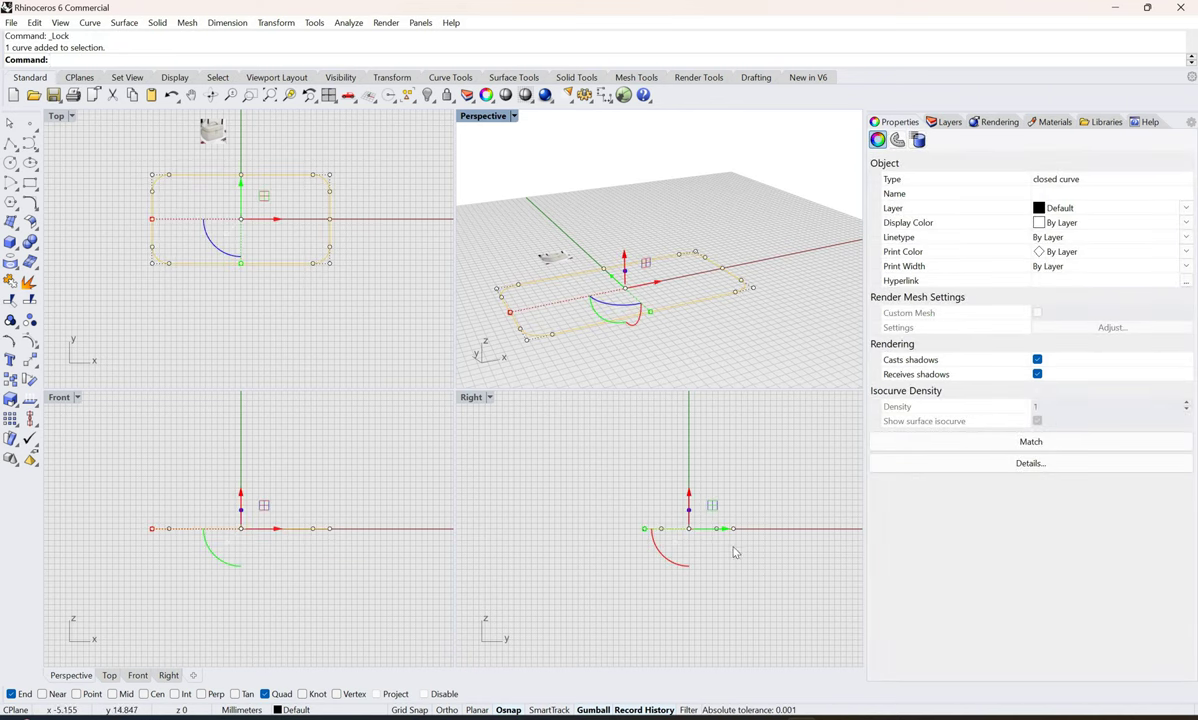
{"action": "scroll", "coordinate": [688, 521], "scroll_direction": "up", "scroll_amount": 3}
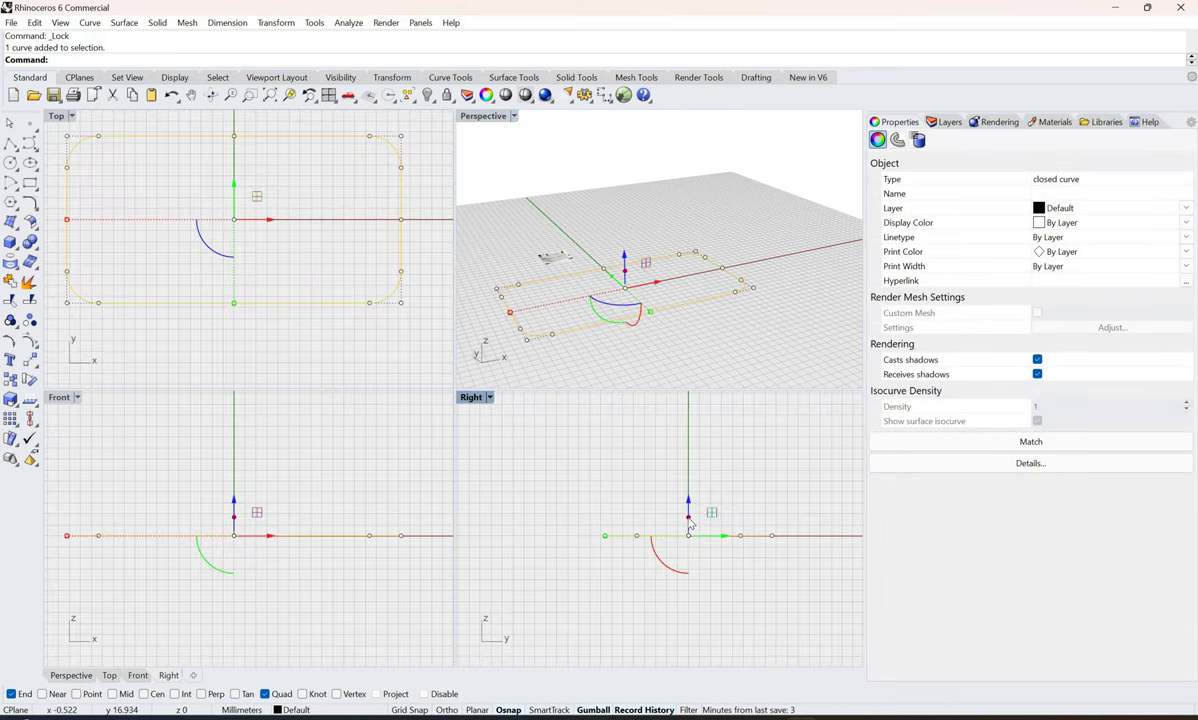
{"action": "left_click", "coordinate": [688, 520]}
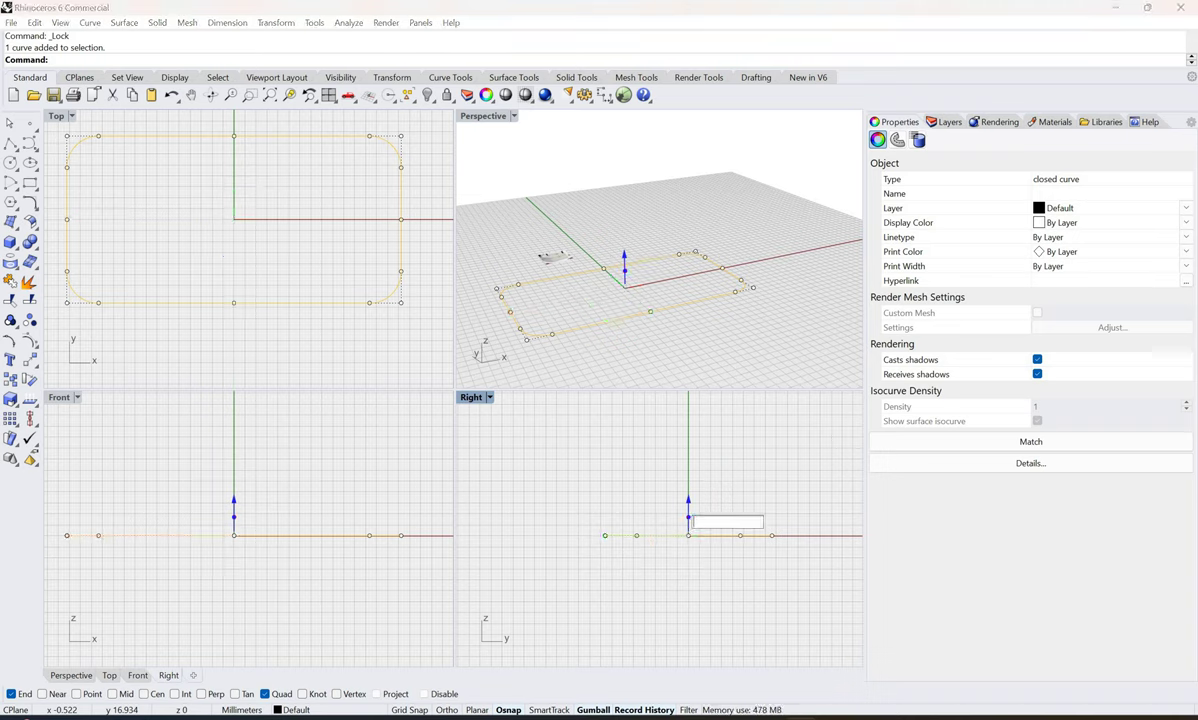
{"action": "type", "text": "7in"}
{"action": "key", "text": "Return"}
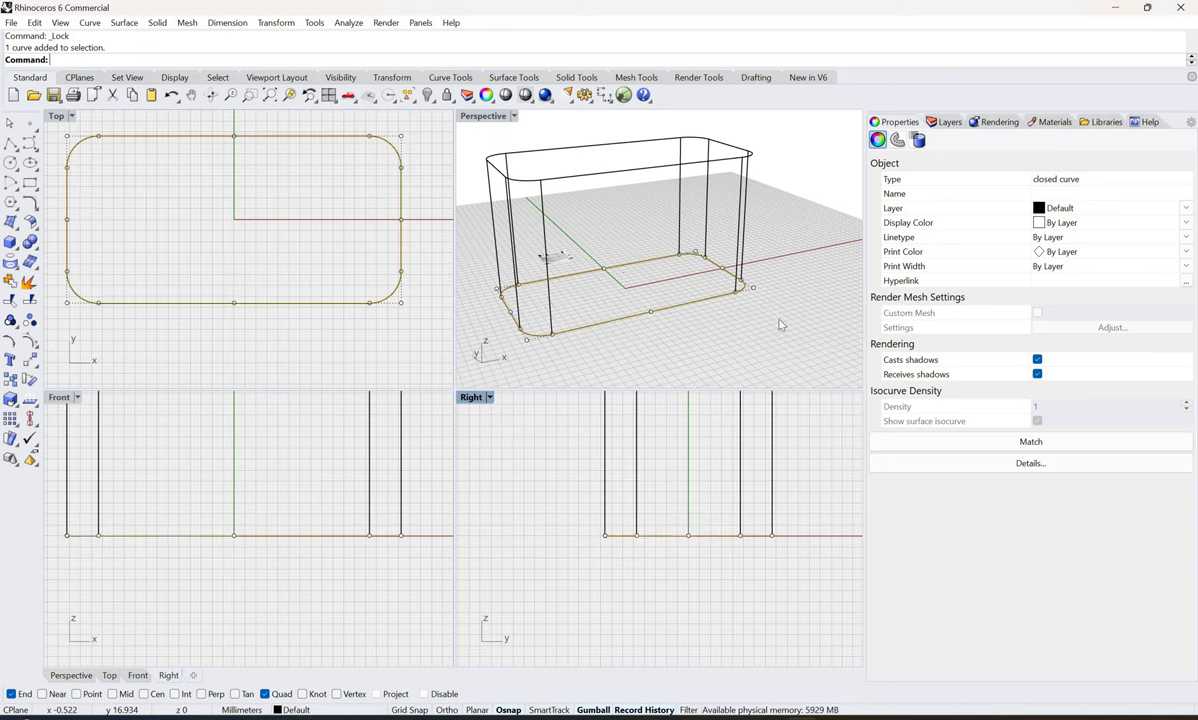
{"action": "left_click", "coordinate": [686, 277]}
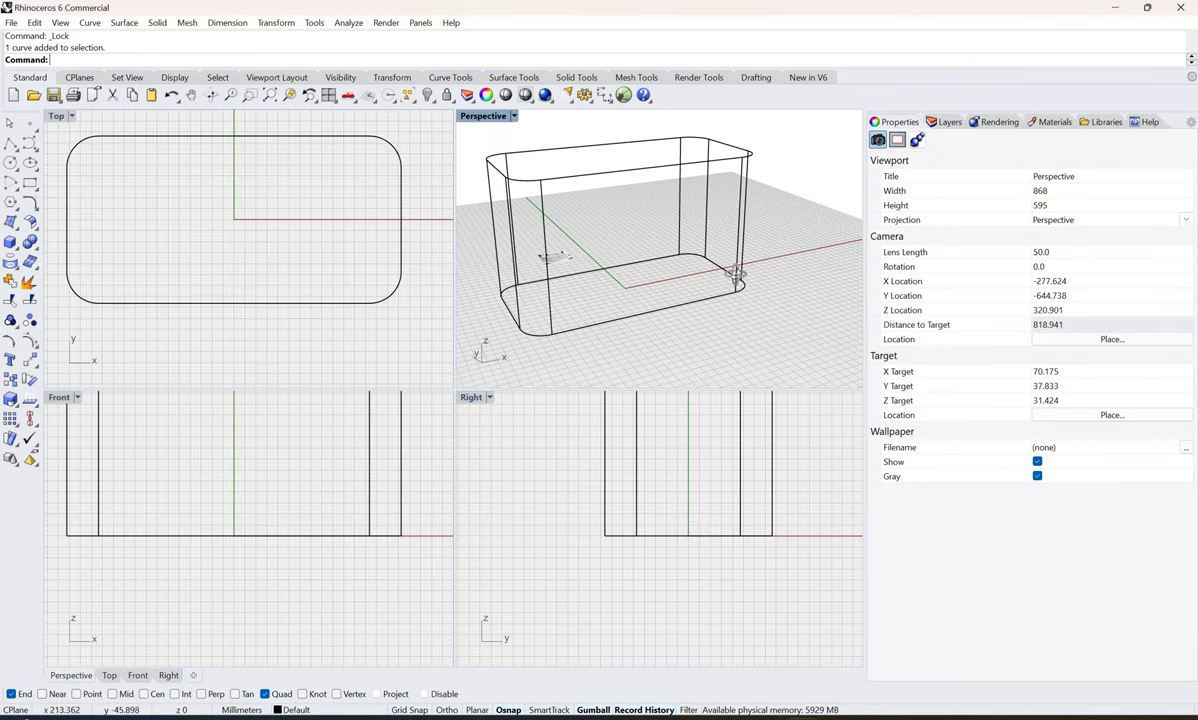
Step: Set the Perspective viewport's display mode to Shaded
{"action": "right_click_drag", "start_coordinate": [742, 278], "coordinate": [514, 120]}
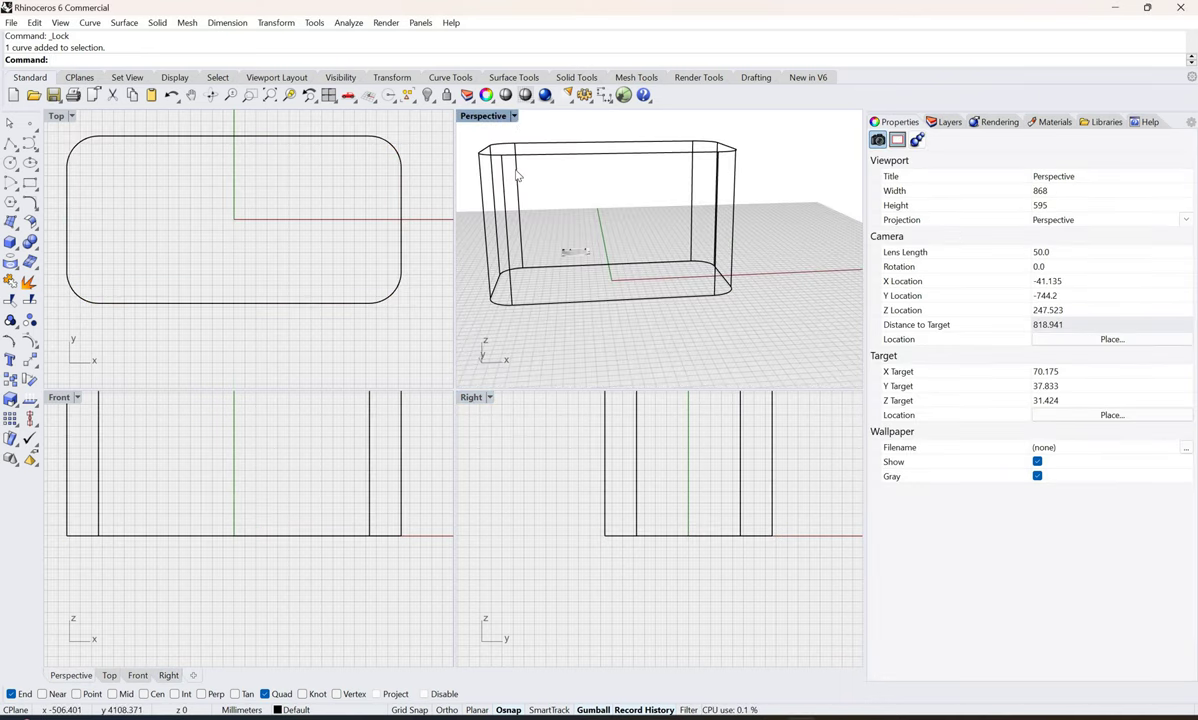
{"action": "left_click", "coordinate": [513, 116]}
{"action": "left_click", "coordinate": [496, 170]}
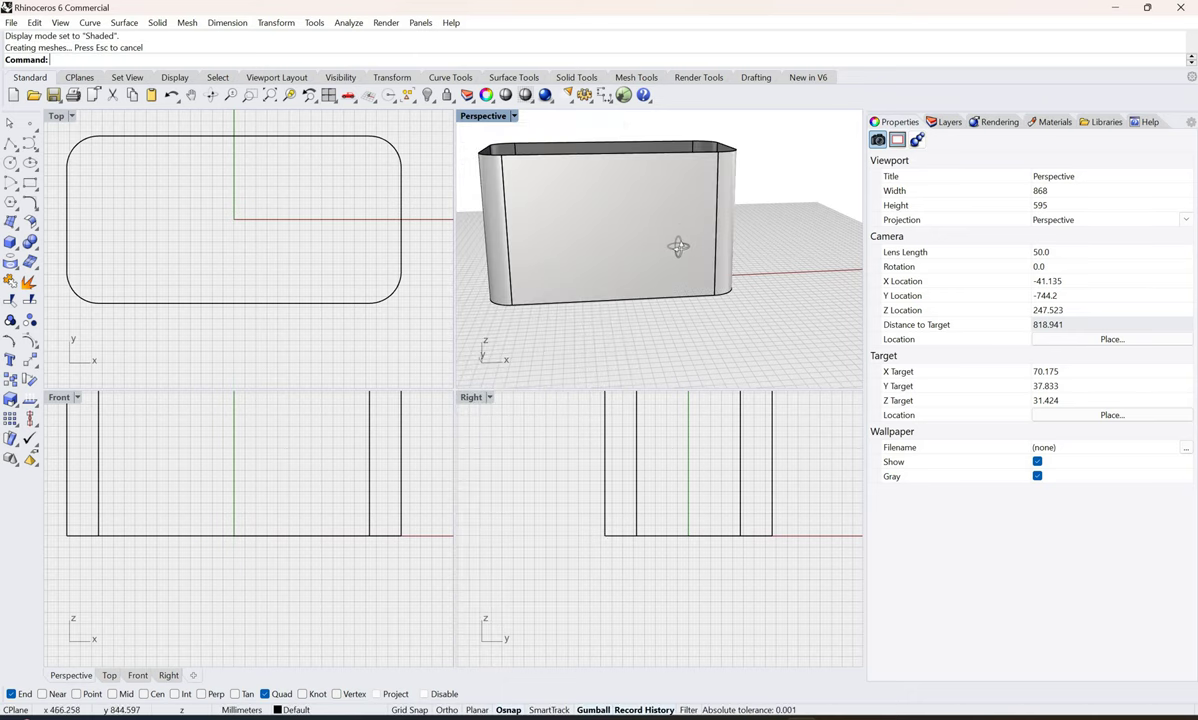
{"action": "mouse_move", "coordinate": [682, 249]}
{"action": "right_mouse_down"}
{"action": "mouse_move", "coordinate": [690, 235]}
{"action": "mouse_move", "coordinate": [600, 227]}
{"action": "right_mouse_up"}
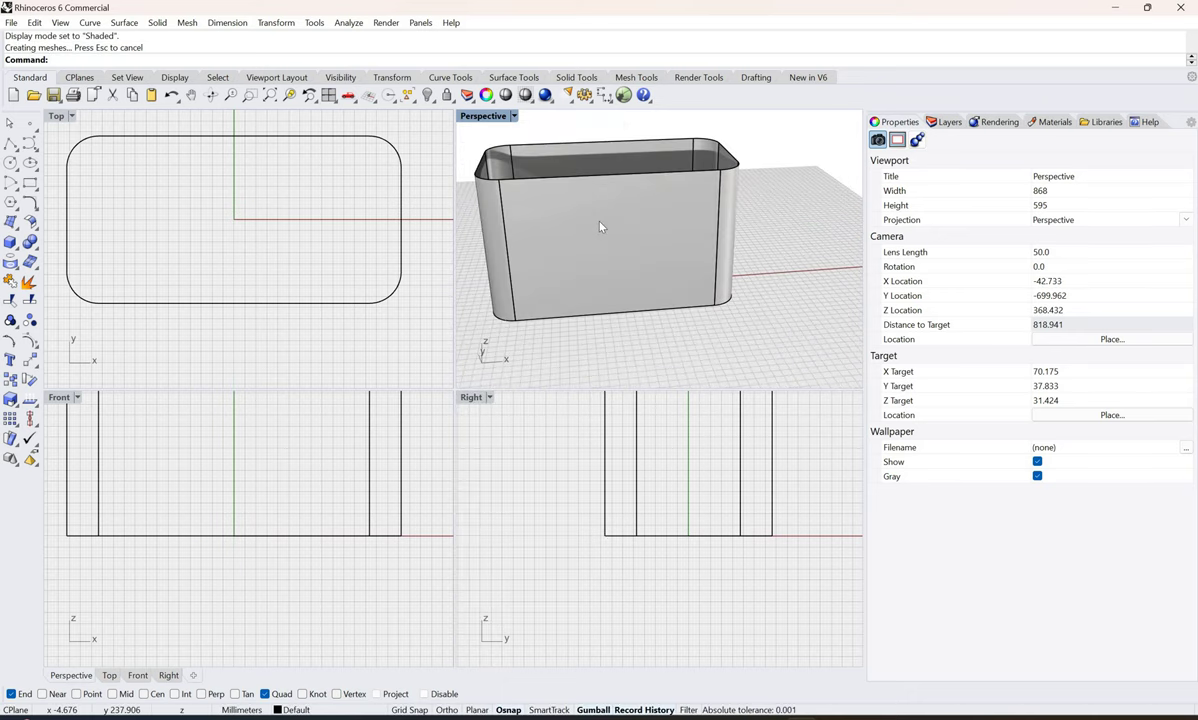
Step: Rebuild the extruded bag body with a changed U point count, 6 points in V and degree 3 in both directions
{"action": "left_click", "coordinate": [600, 227]}
{"action": "type", "text": "Rebuild"}
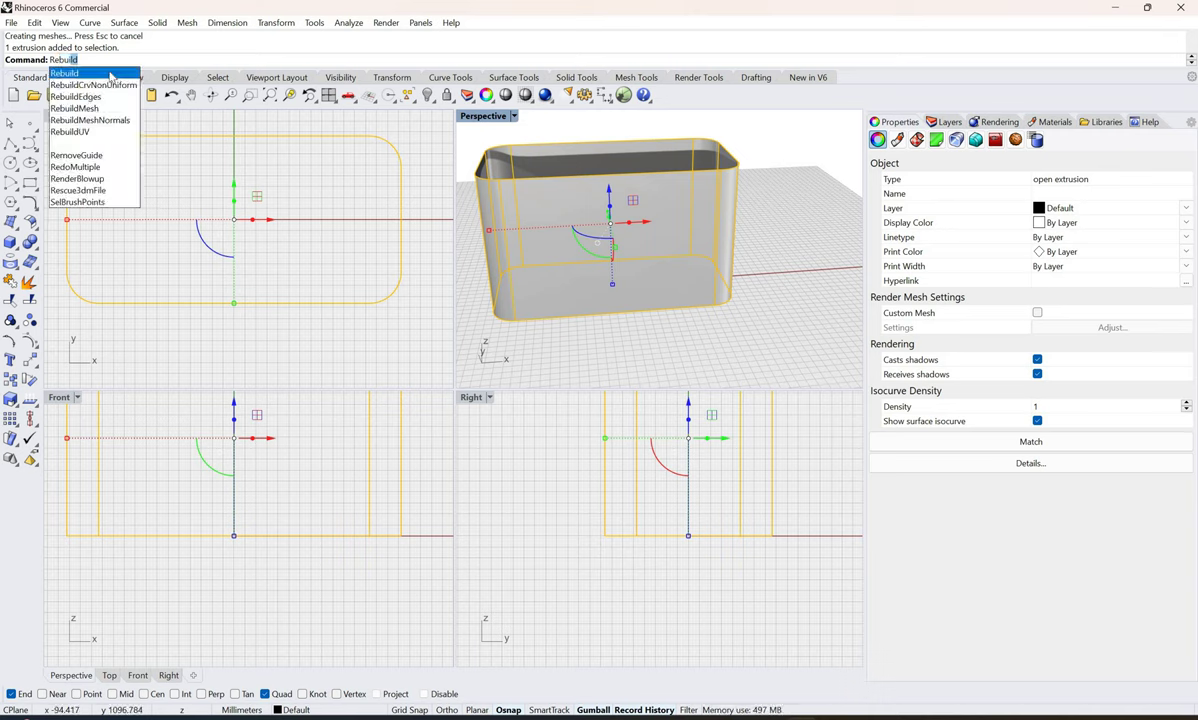
{"action": "left_click", "coordinate": [105, 73]}
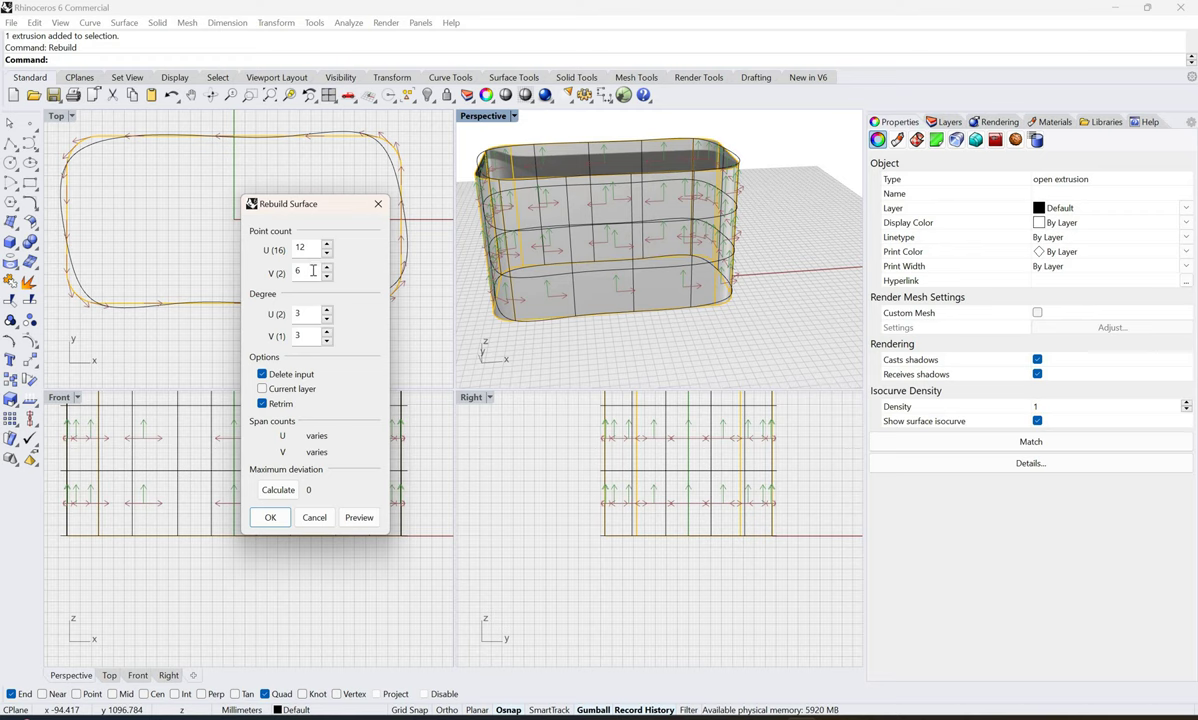
{"action": "right_click_drag", "start_coordinate": [607, 252], "coordinate": [625, 235]}
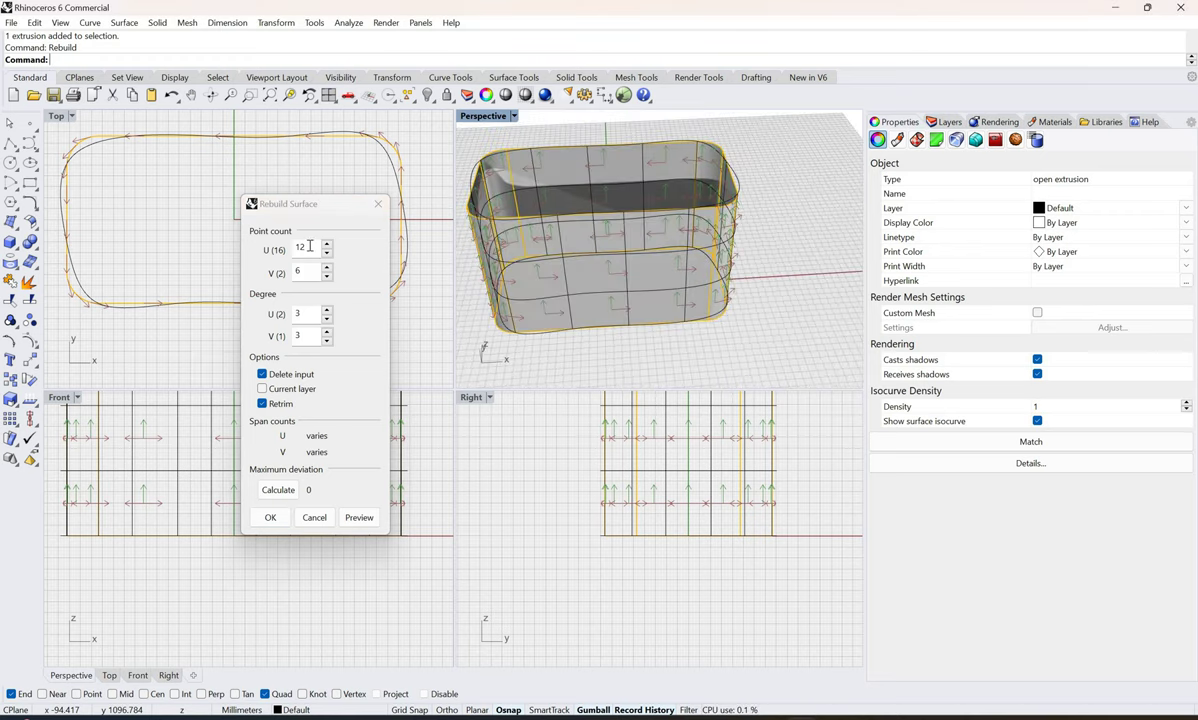
{"action": "left_click", "coordinate": [262, 250]}
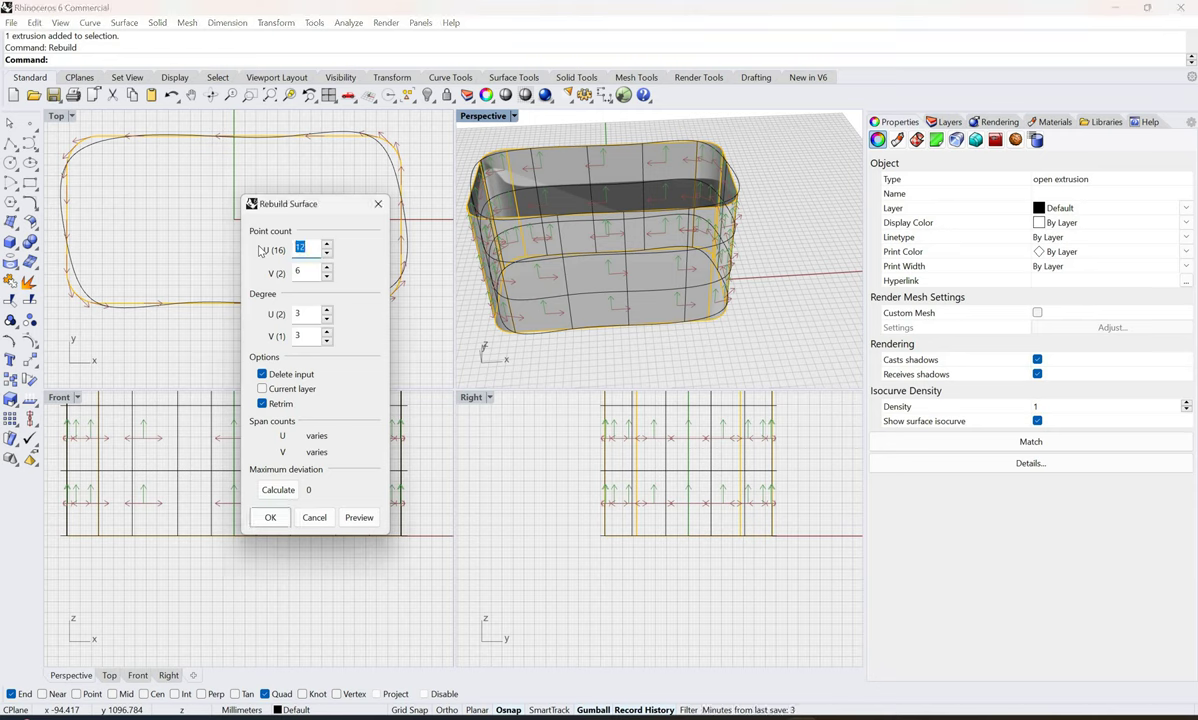
{"action": "type", "text": "1"}
{"action": "key", "text": "Return"}
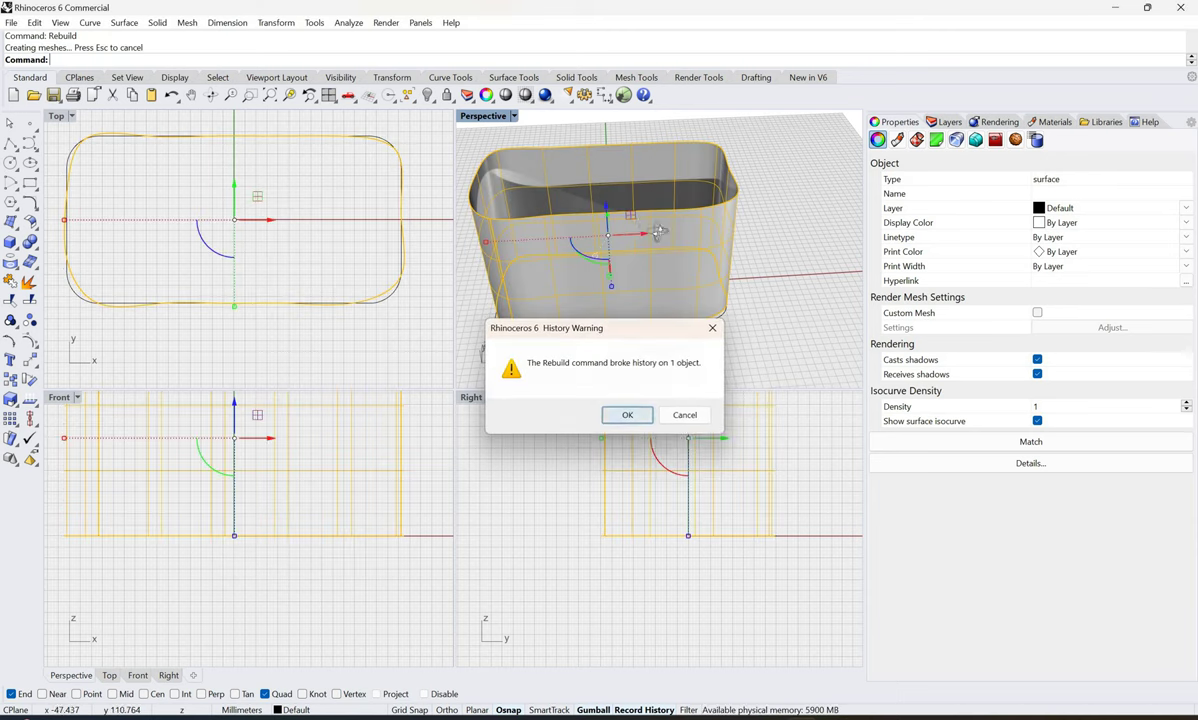
{"action": "left_click", "coordinate": [627, 414]}
Step: Turn on the control points of the rebuilt bag body
{"action": "right_click_drag", "start_coordinate": [660, 300], "coordinate": [766, 226]}
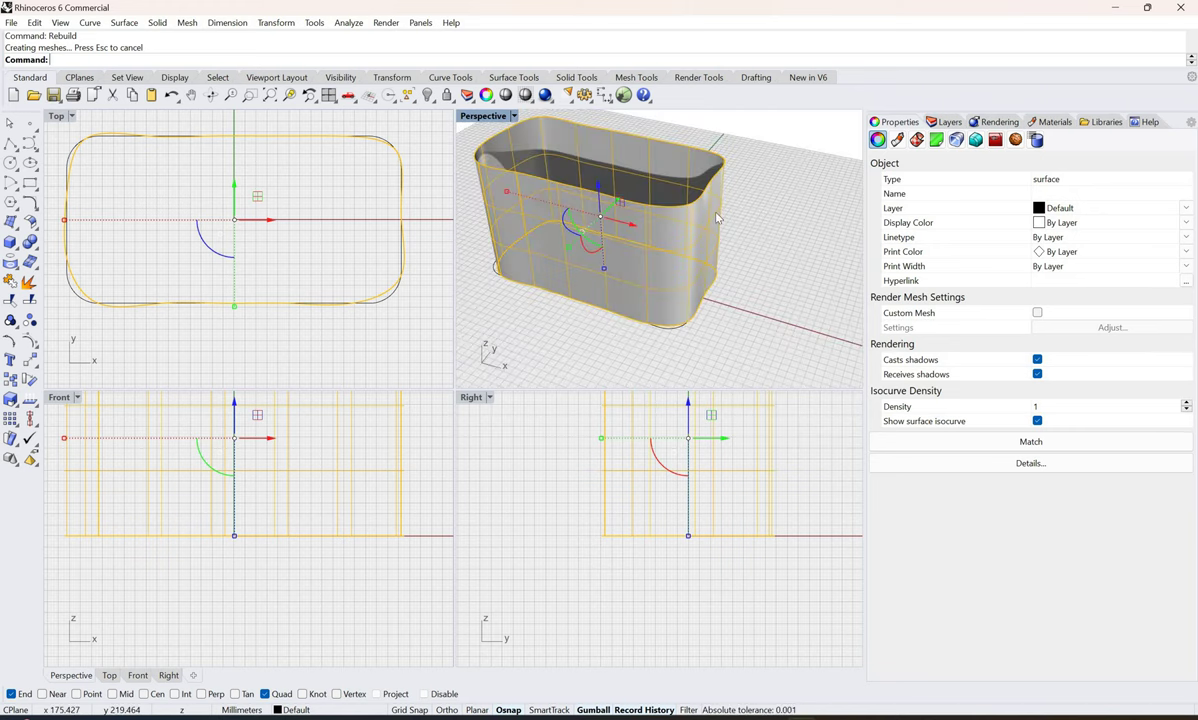
{"action": "right_click_drag", "start_coordinate": [678, 210], "coordinate": [726, 224]}
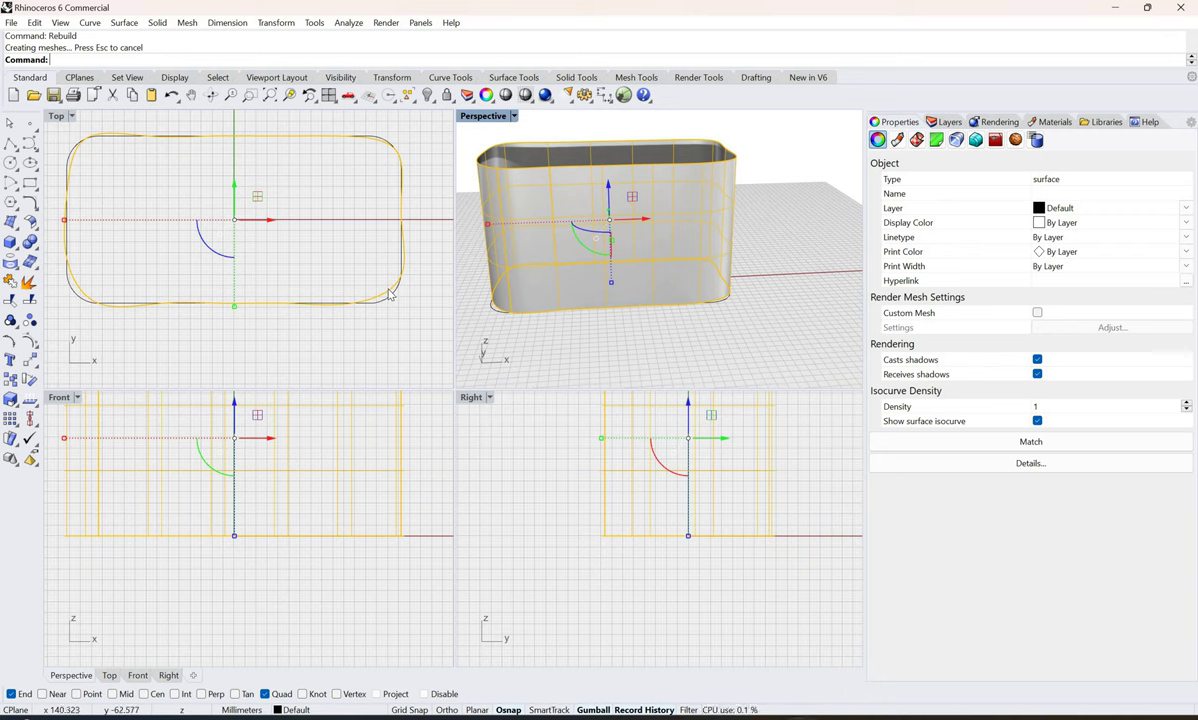
{"action": "key", "text": "ctrl+Tab"}
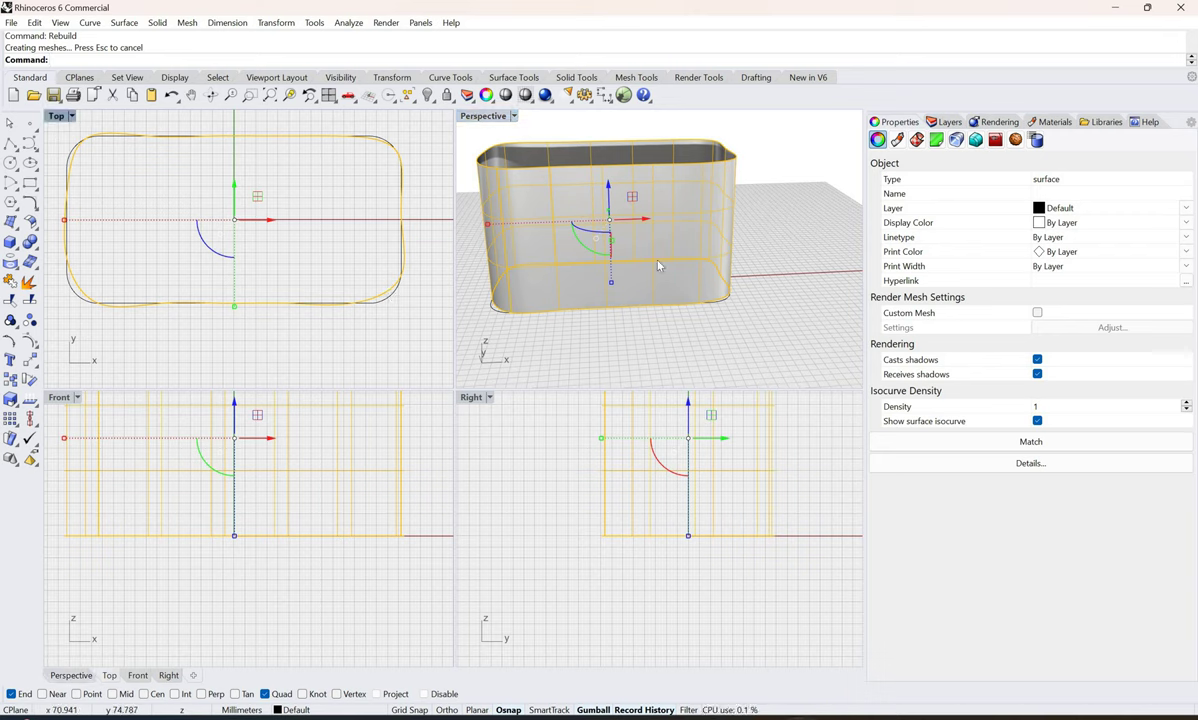
{"action": "key", "text": "F10"}
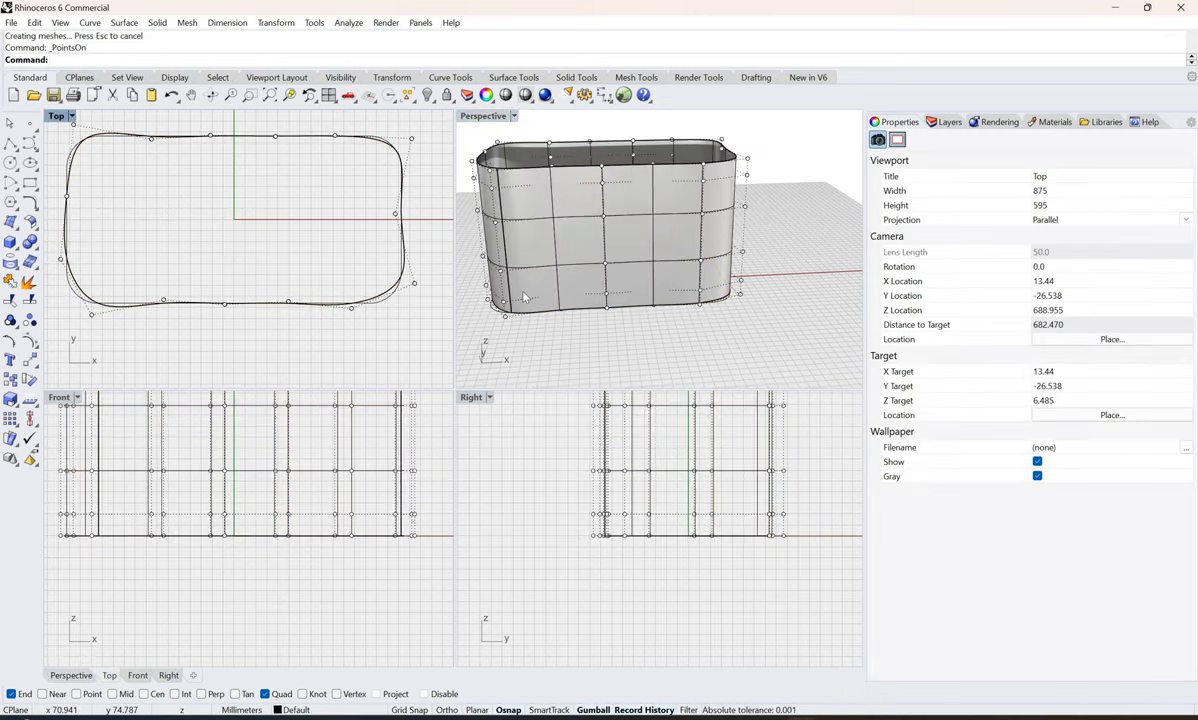
Step: Move the control point columns at the two positive-X corners in the Top viewport to fit the rounded rectangle outline
{"action": "mouse_move", "coordinate": [408, 309]}
{"action": "left_mouse_down"}
{"action": "mouse_move", "coordinate": [424, 259]}
{"action": "mouse_move", "coordinate": [412, 260]}
{"action": "mouse_move", "coordinate": [432, 268]}
{"action": "mouse_move", "coordinate": [392, 207]}
{"action": "left_mouse_up"}
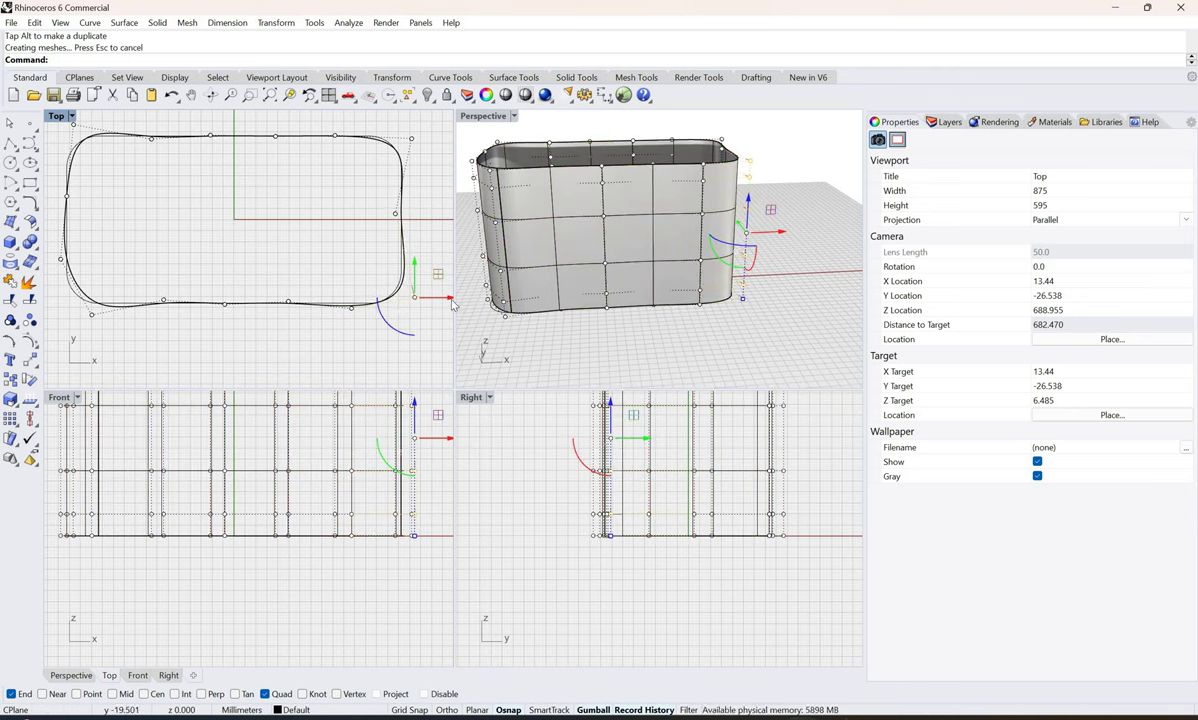
{"action": "left_click_drag", "start_coordinate": [446, 299], "coordinate": [418, 127]}
{"action": "scroll", "coordinate": [420, 165], "scroll_direction": "down", "scroll_amount": 10}
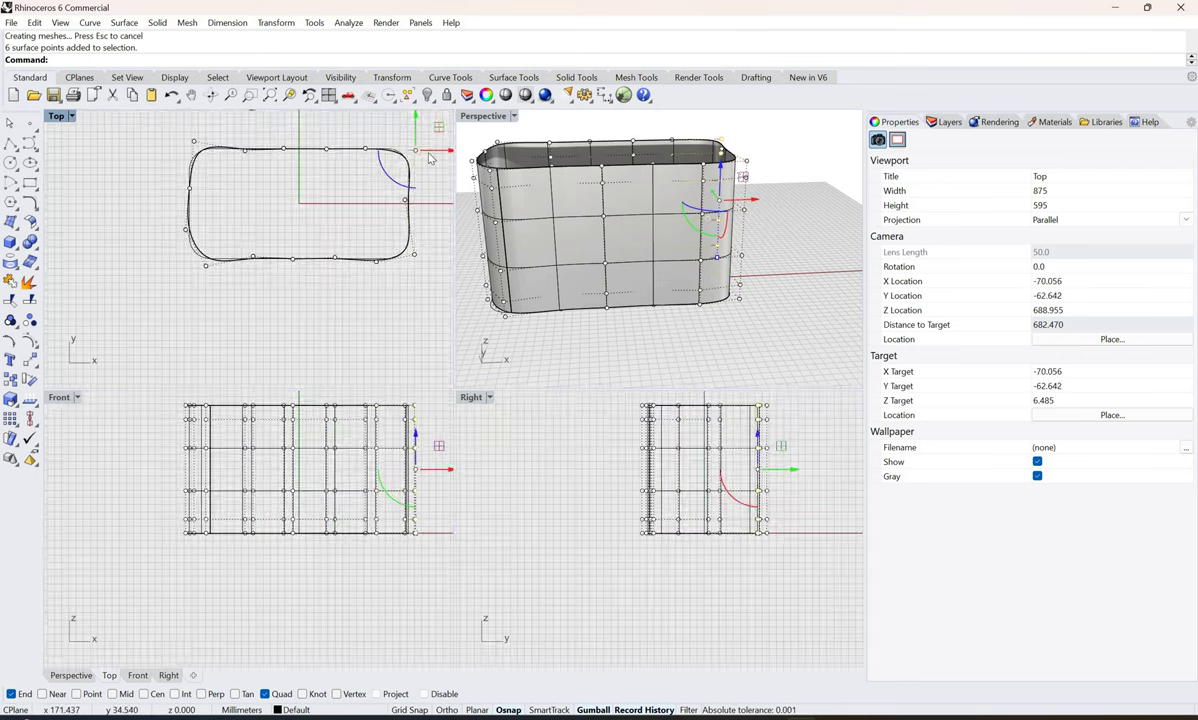
{"action": "scroll", "coordinate": [420, 140], "scroll_direction": "up", "scroll_amount": 6}
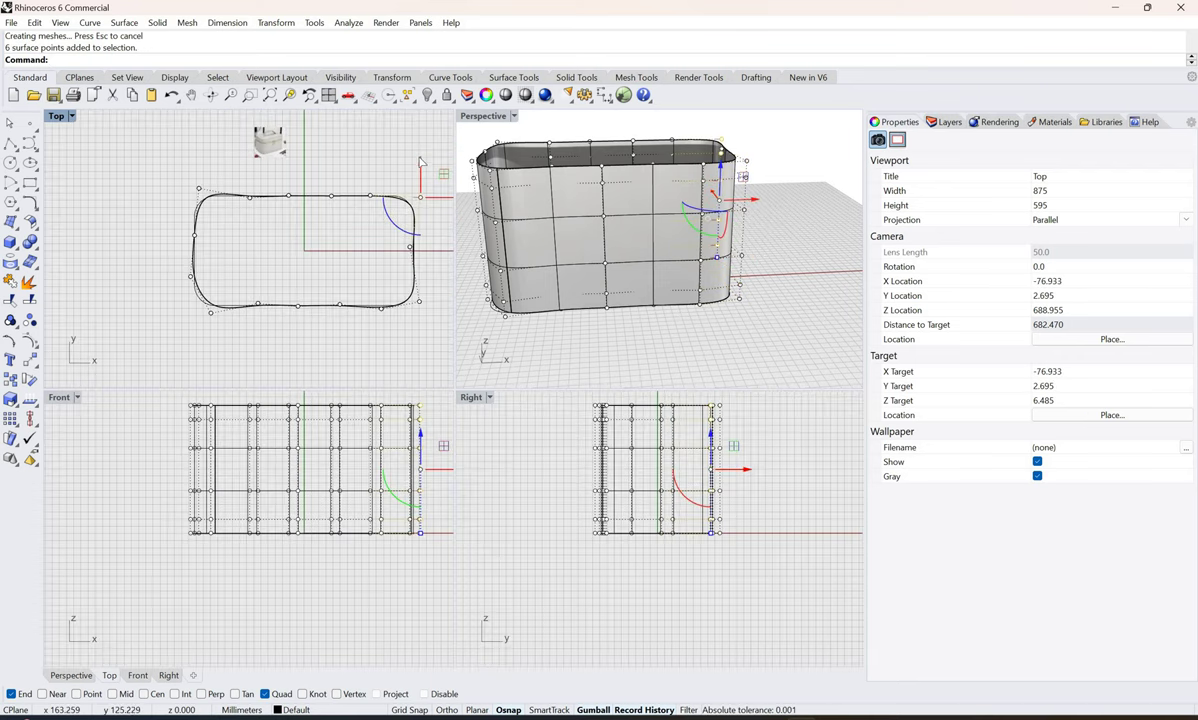
{"action": "left_click_drag", "start_coordinate": [420, 161], "coordinate": [399, 250]}
Step: Adjust the control point columns around the two negative-X corners in the Top viewport to follow the rounded rectangle outline
{"action": "left_click", "coordinate": [149, 172]}
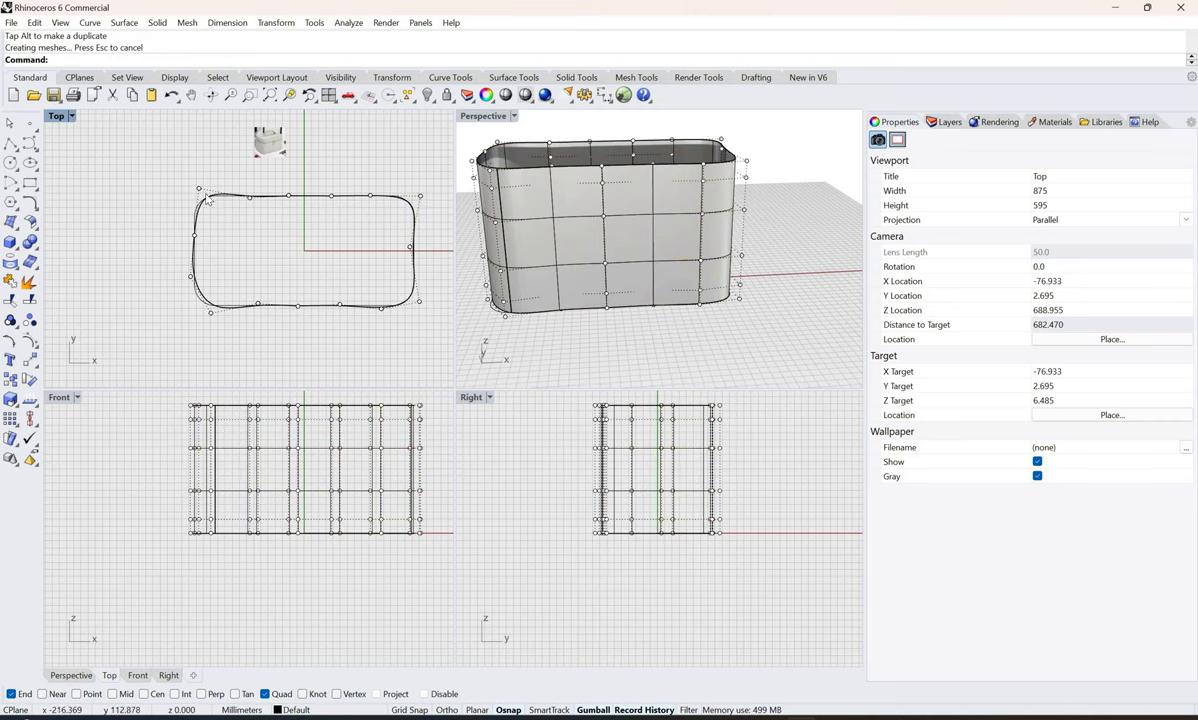
{"action": "left_click_drag", "start_coordinate": [148, 166], "coordinate": [230, 191]}
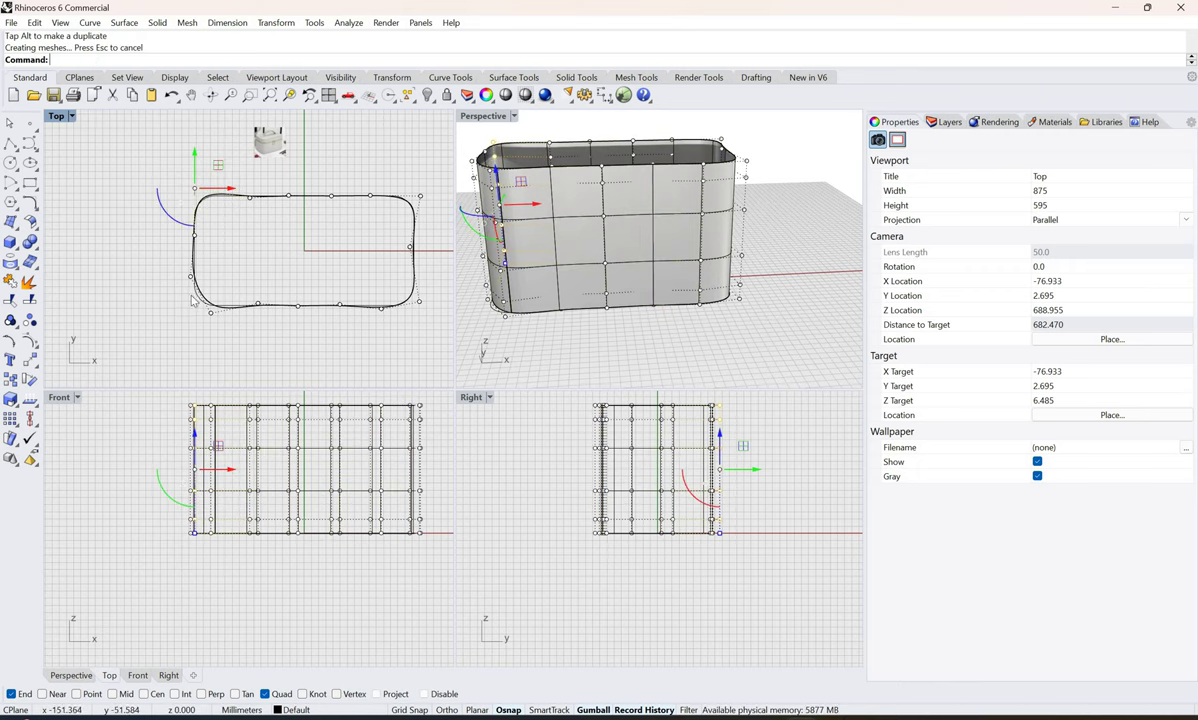
{"action": "mouse_move", "coordinate": [176, 259]}
{"action": "left_mouse_down"}
{"action": "mouse_move", "coordinate": [193, 298]}
{"action": "mouse_move", "coordinate": [223, 307]}
{"action": "mouse_move", "coordinate": [186, 276]}
{"action": "mouse_move", "coordinate": [204, 276]}
{"action": "mouse_move", "coordinate": [235, 309]}
{"action": "left_mouse_up"}
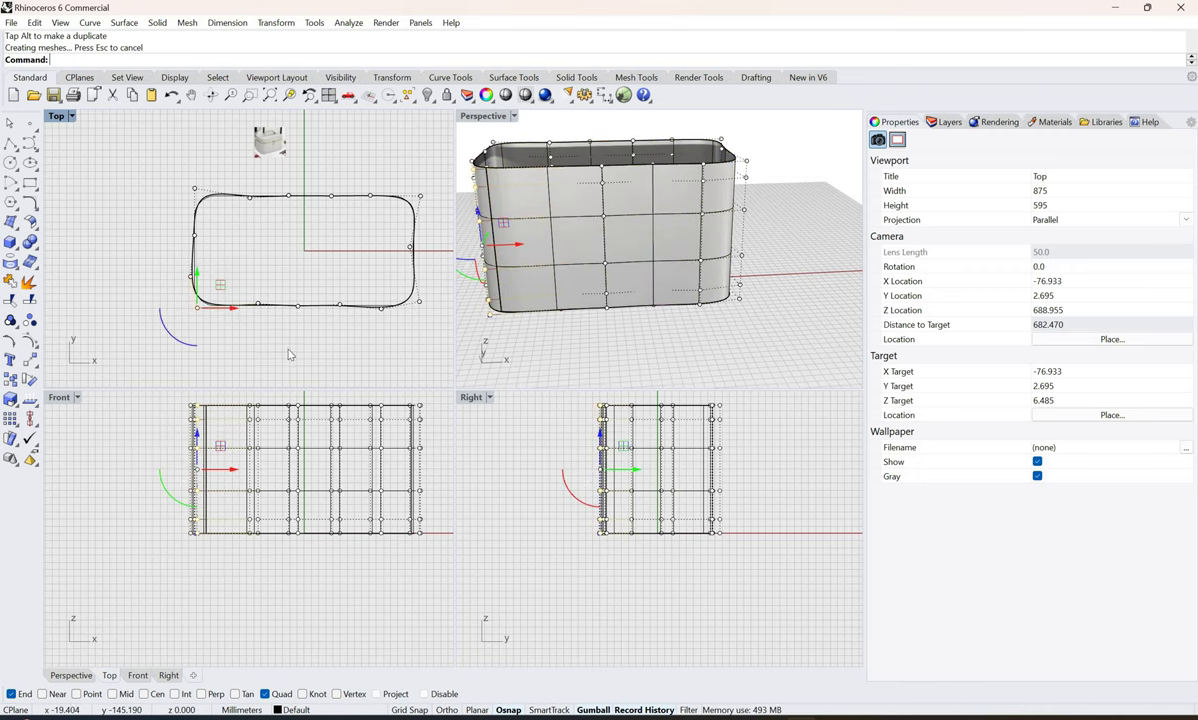
{"action": "left_click", "coordinate": [420, 277]}
{"action": "left_click_drag", "start_coordinate": [166, 262], "coordinate": [160, 232]}
{"action": "left_click", "coordinate": [181, 175]}
{"action": "mouse_move", "coordinate": [179, 170]}
{"action": "left_mouse_down"}
{"action": "mouse_move", "coordinate": [199, 194]}
{"action": "mouse_move", "coordinate": [191, 159]}
{"action": "left_mouse_up"}
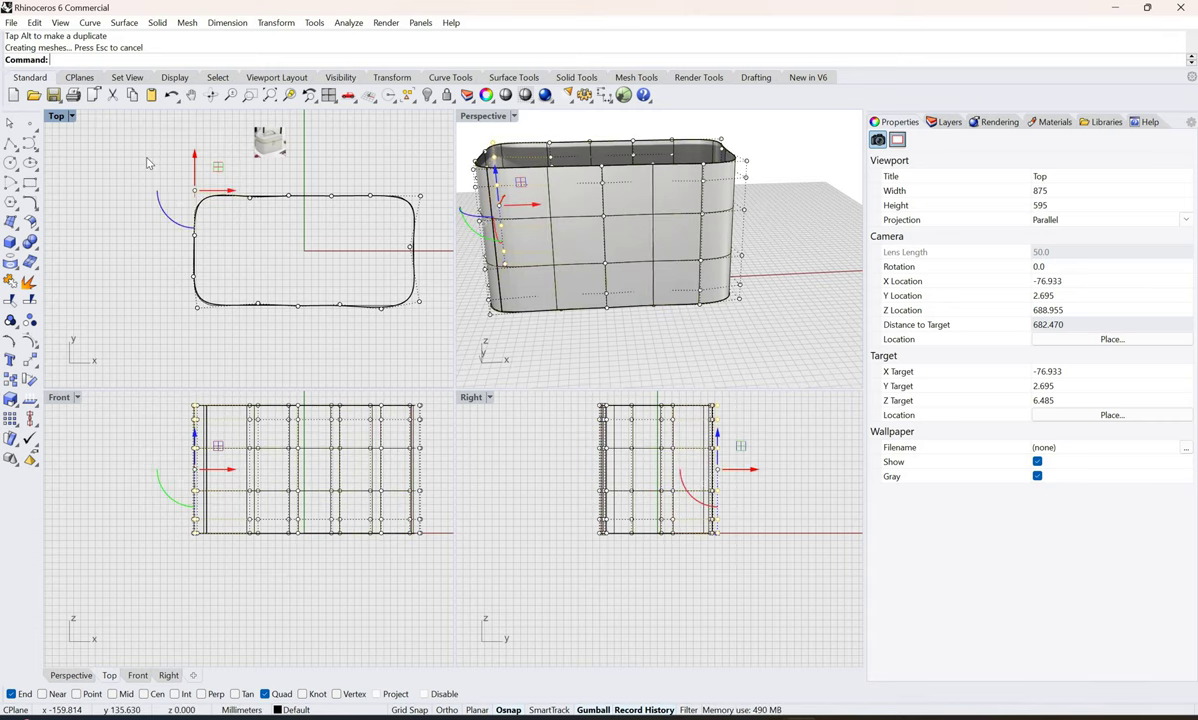
Step: Move the middle control point column of the positive-X end outward in the Top viewport to straighten that side
{"action": "left_click", "coordinate": [400, 251]}
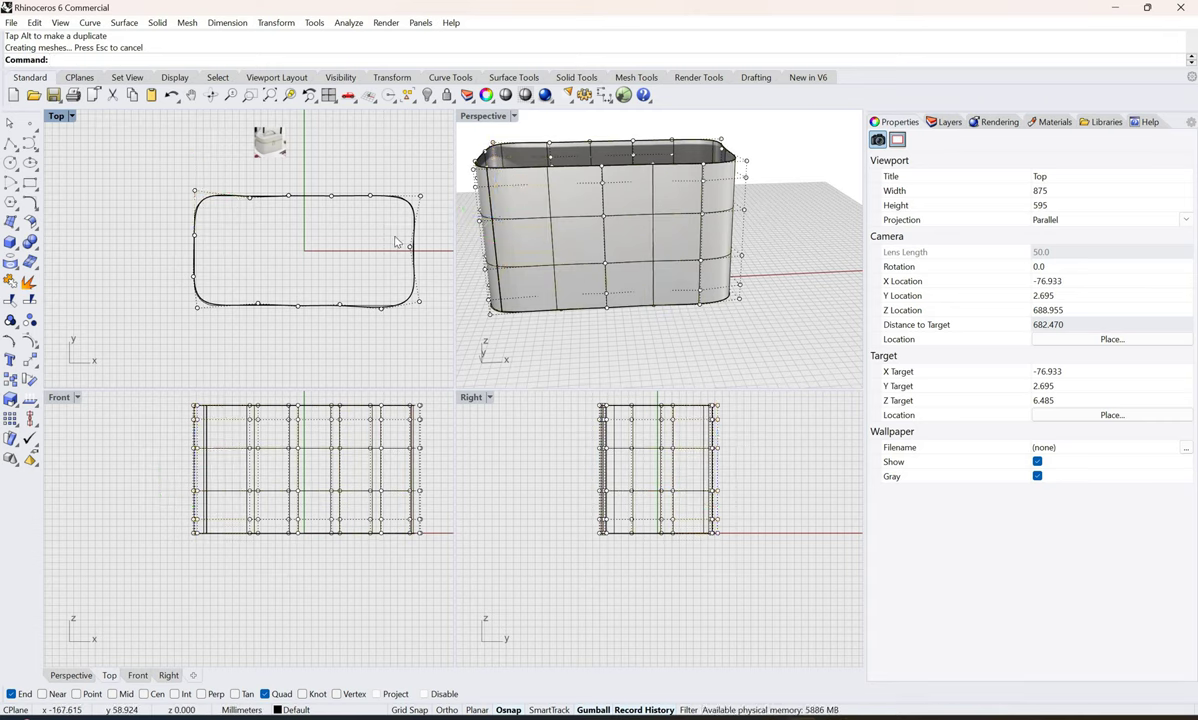
{"action": "left_click_drag", "start_coordinate": [395, 236], "coordinate": [444, 250]}
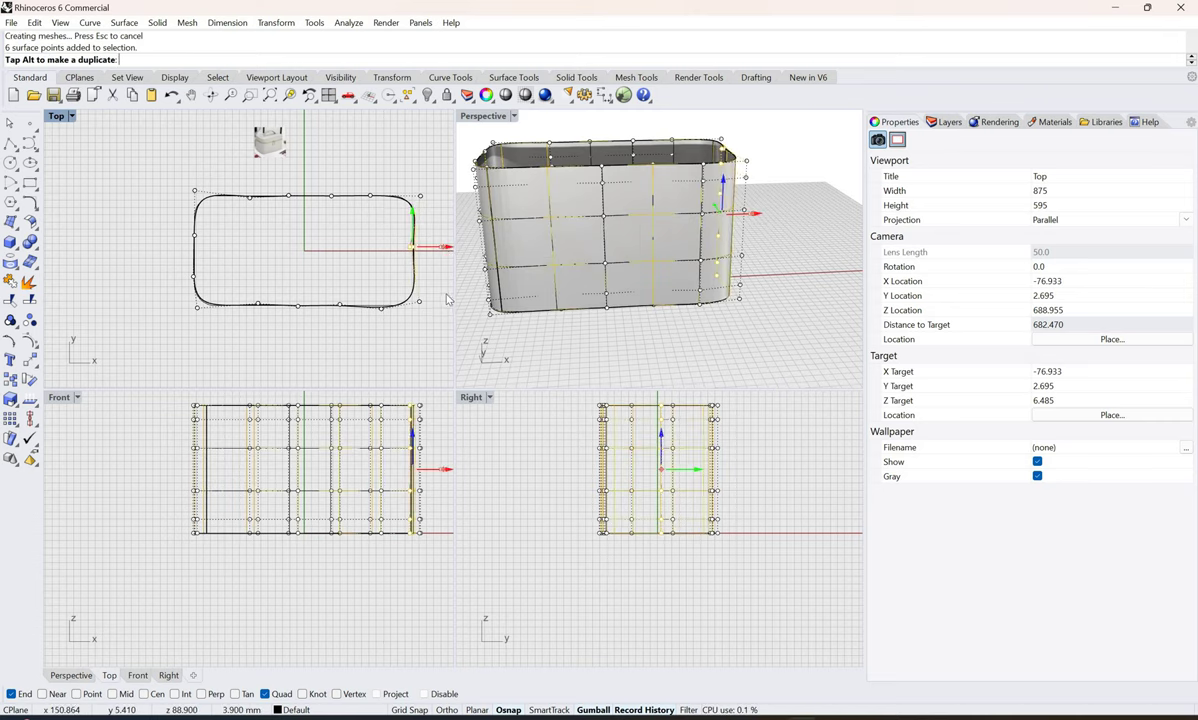
{"action": "left_click_drag", "start_coordinate": [448, 299], "coordinate": [363, 291]}
{"action": "left_click", "coordinate": [294, 312]}
Step: Cap the open top and bottom of the bag body to make it a closed solid
{"action": "right_click_drag", "start_coordinate": [669, 309], "coordinate": [796, 247]}
{"action": "left_click", "coordinate": [655, 167]}
{"action": "type", "text": "Cap"}
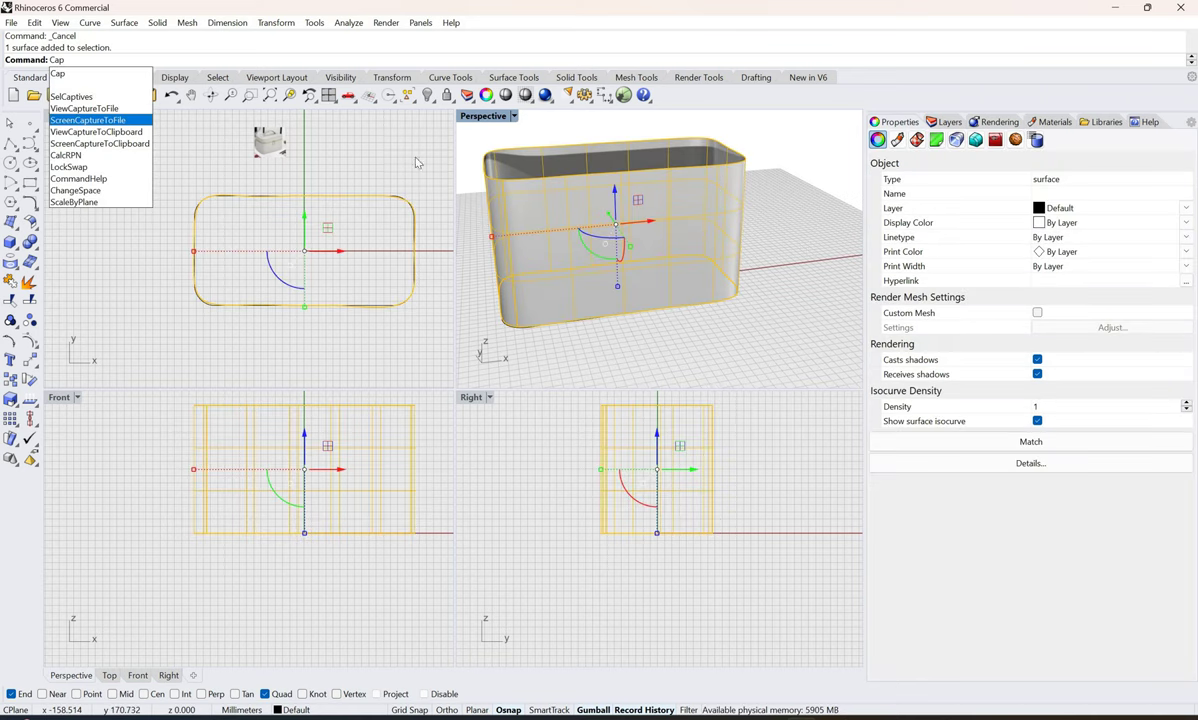
{"action": "key", "text": "Return"}
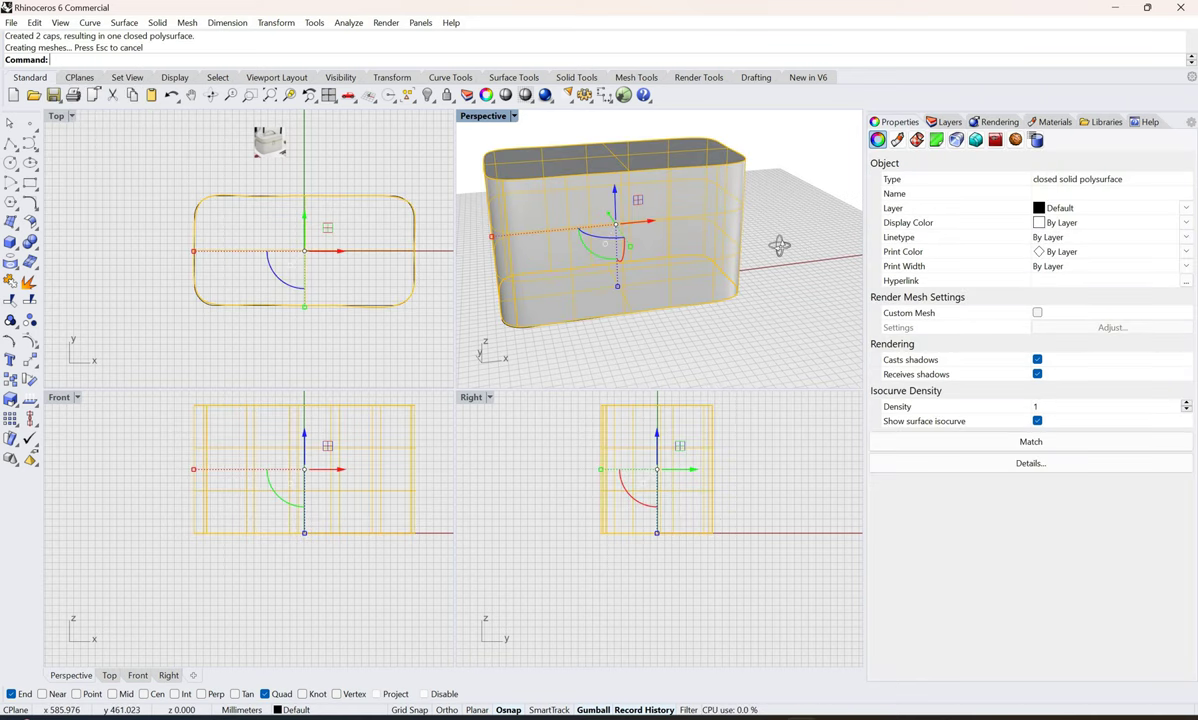
{"action": "mouse_move", "coordinate": [773, 203]}
{"action": "right_mouse_down"}
{"action": "mouse_move", "coordinate": [754, 375]}
{"action": "mouse_move", "coordinate": [778, 120]}
{"action": "mouse_move", "coordinate": [751, 356]}
{"action": "mouse_move", "coordinate": [773, 420]}
{"action": "mouse_move", "coordinate": [700, 461]}
{"action": "mouse_move", "coordinate": [770, 190]}
{"action": "right_mouse_up"}
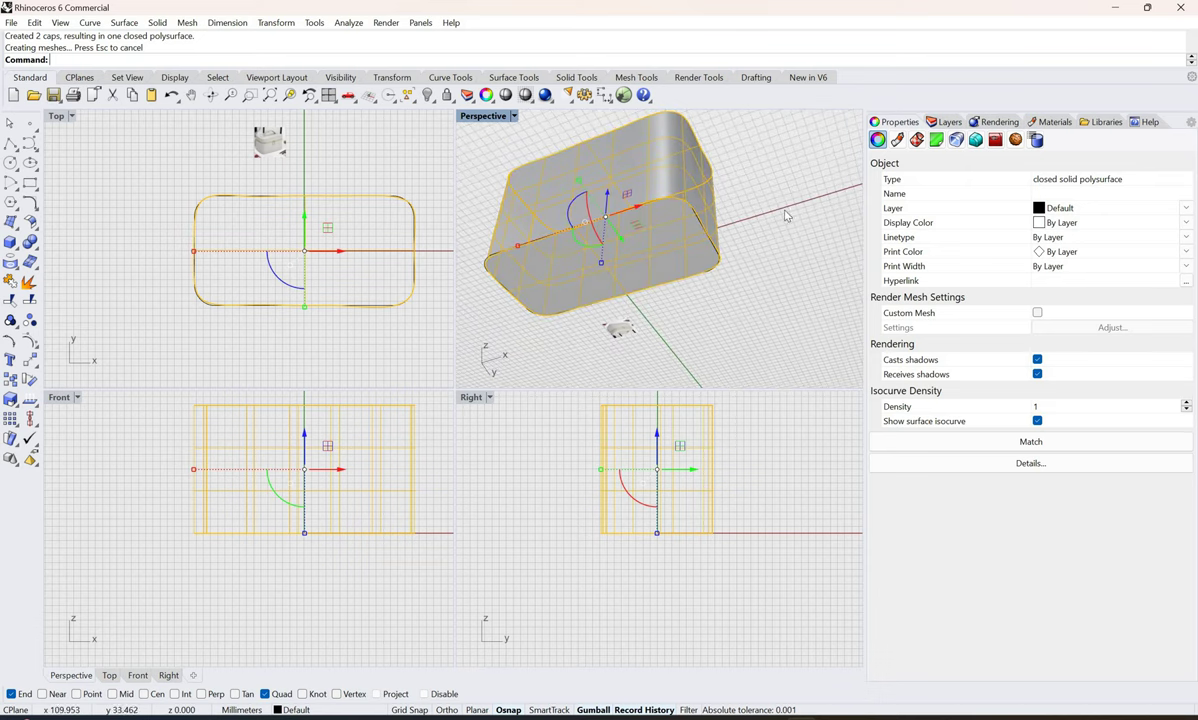
{"action": "right_click_drag", "start_coordinate": [815, 319], "coordinate": [777, 258]}
{"action": "key", "text": "Escape"}
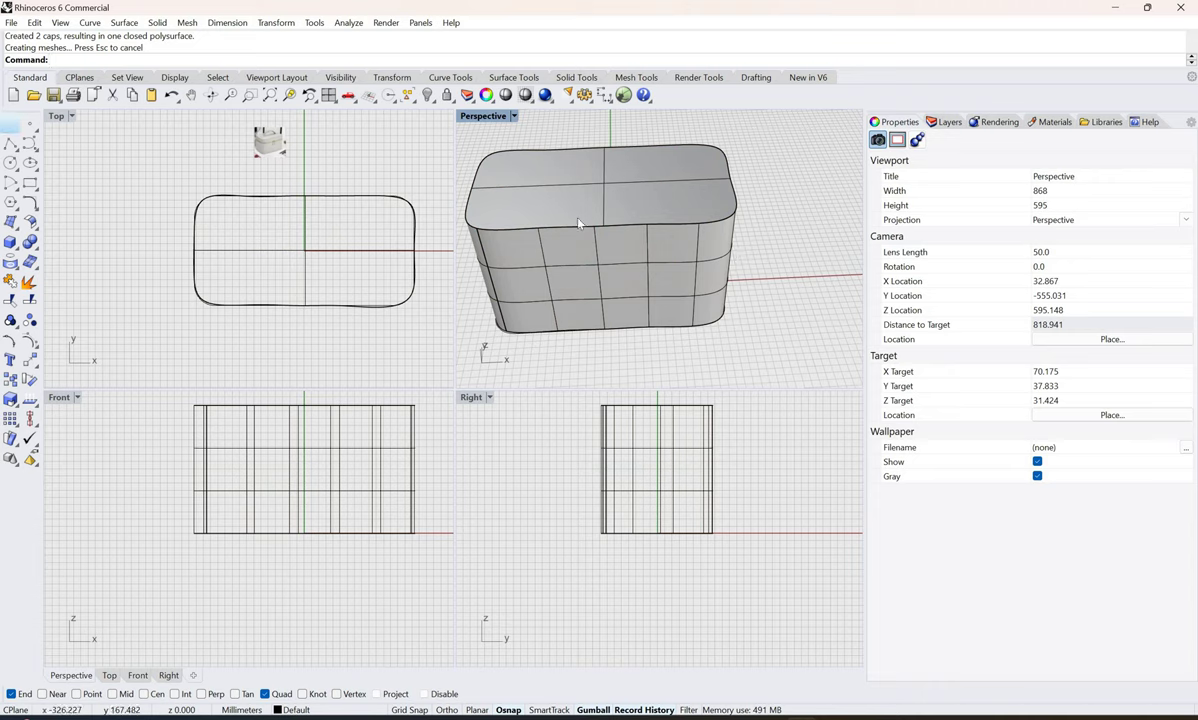
Step: Duplicate the top edge of the capped bag body as a closed curve
{"action": "scroll", "coordinate": [600, 248], "scroll_direction": "up", "scroll_amount": 2}
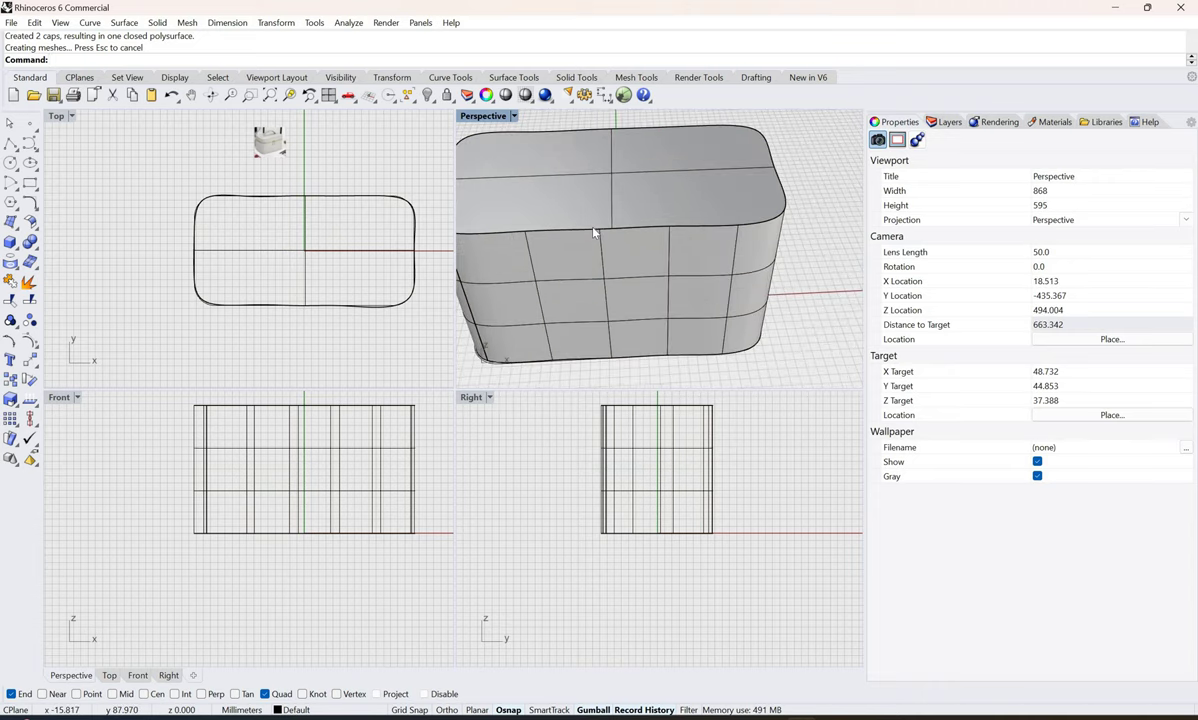
{"action": "scroll", "coordinate": [620, 250], "scroll_direction": "down", "scroll_amount": 2}
{"action": "scroll", "coordinate": [655, 262], "scroll_direction": "up", "scroll_amount": 3}
{"action": "right_click_drag", "start_coordinate": [660, 263], "coordinate": [640, 220]}
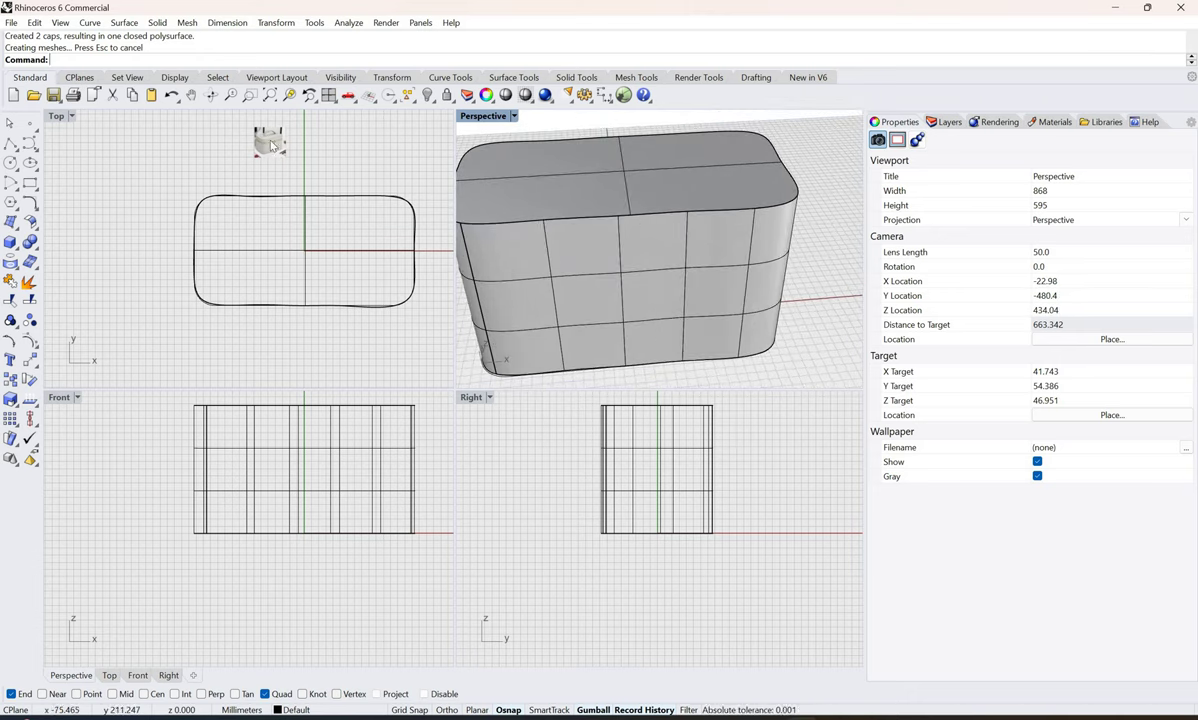
{"action": "scroll", "coordinate": [270, 150], "scroll_direction": "up", "scroll_amount": 10}
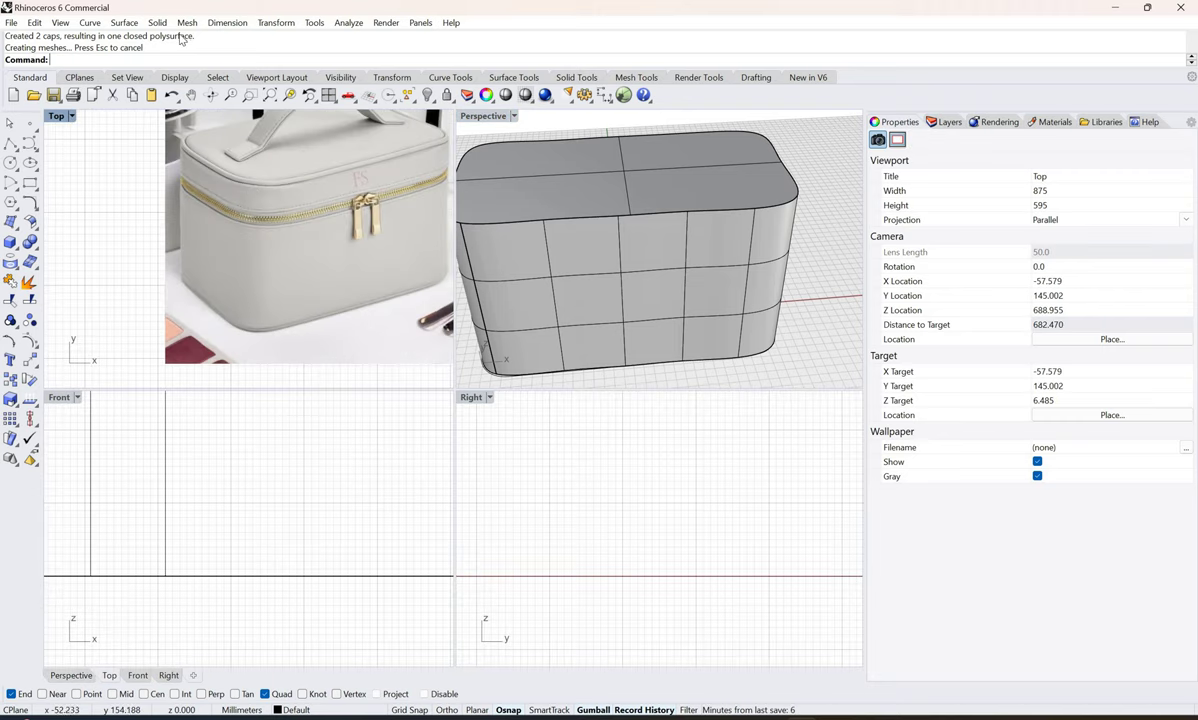
{"action": "left_click", "coordinate": [89, 22]}
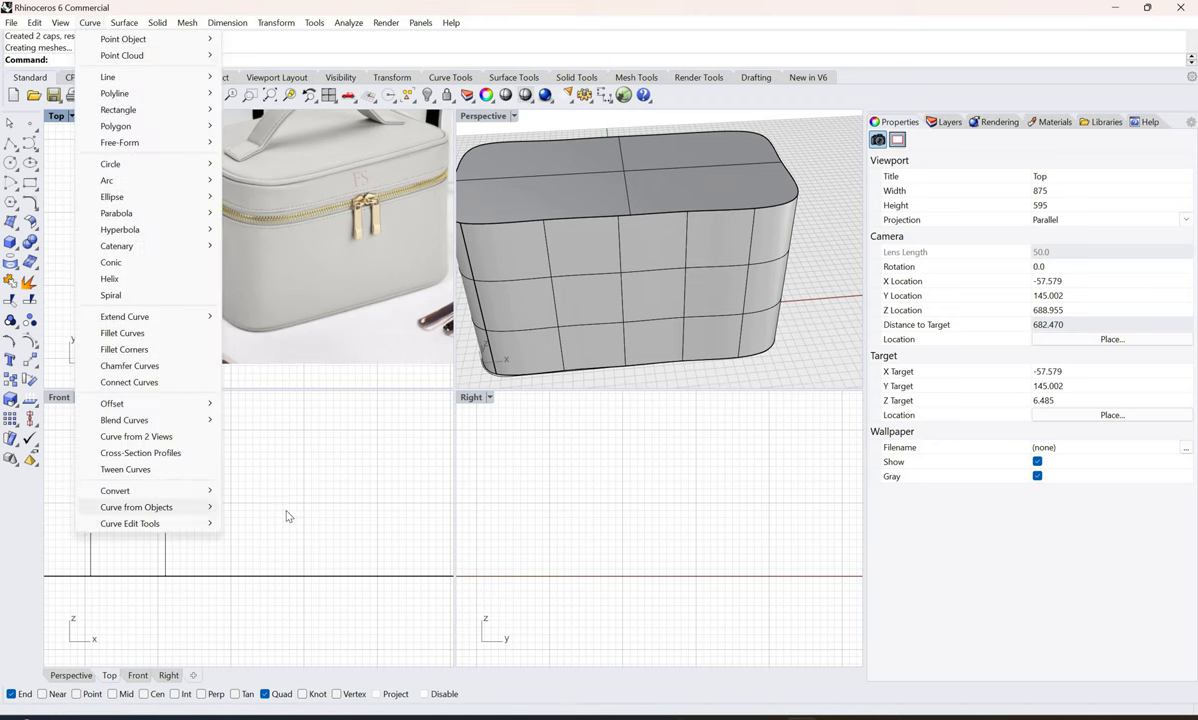
{"action": "mouse_move", "coordinate": [175, 507]}
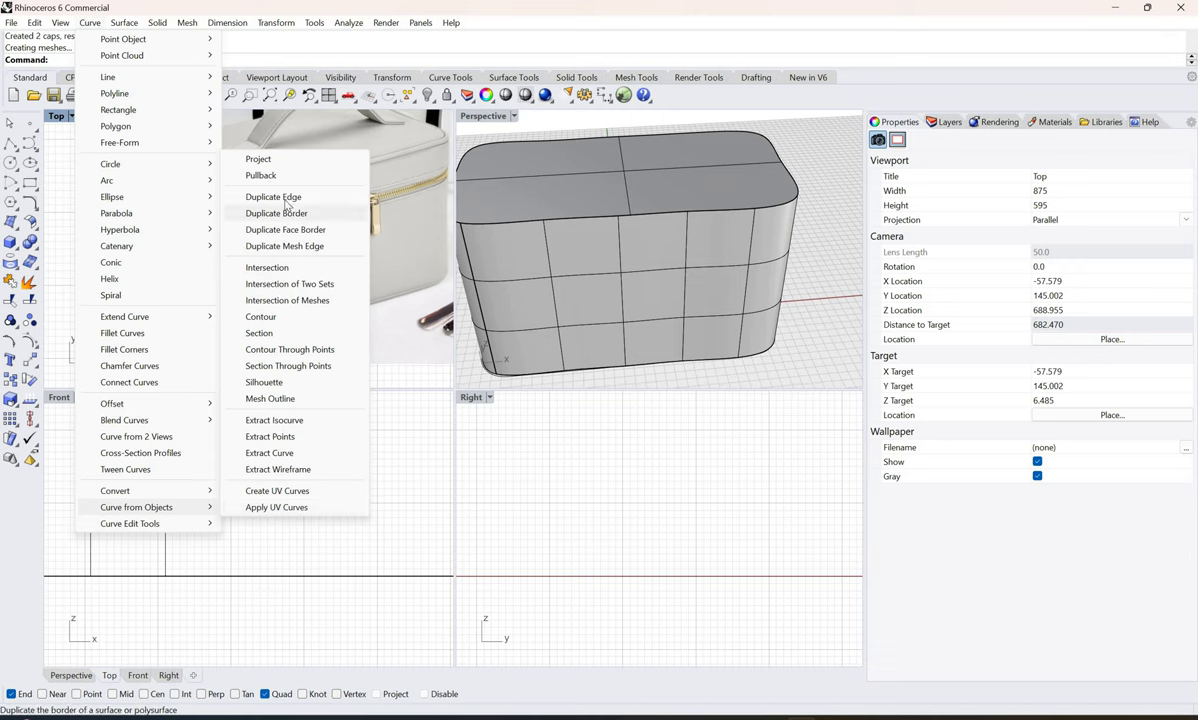
{"action": "key", "text": "Return"}
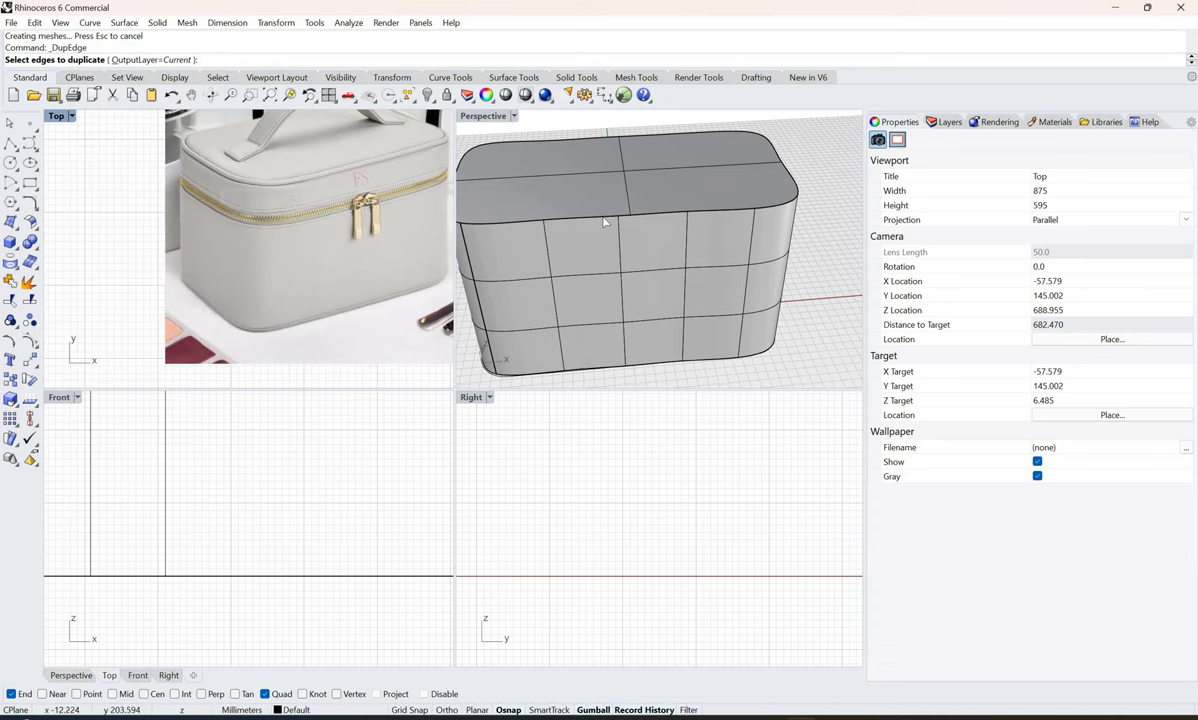
{"action": "left_click", "coordinate": [604, 220]}
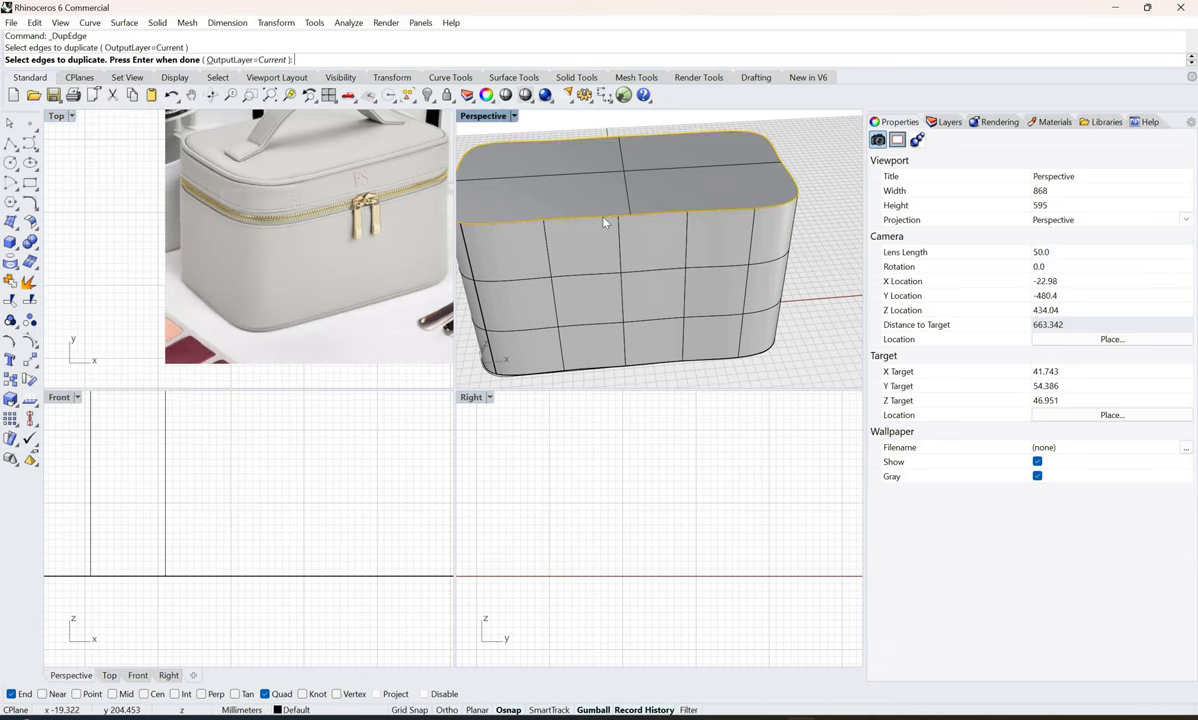
{"action": "key", "text": "Return"}
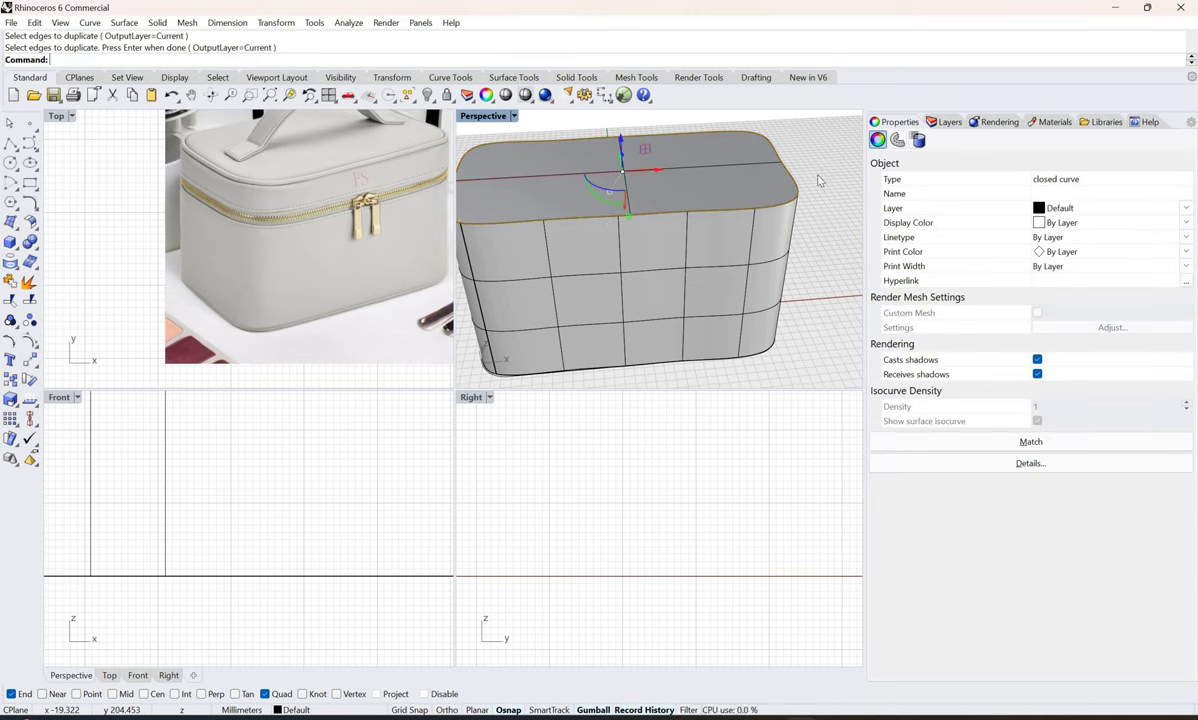
{"action": "key", "text": "Escape"}
Step: Turn on curve piping for the duplicated top edge curve with a radius of 1.000 and dome caps
{"action": "left_click", "coordinate": [746, 213]}
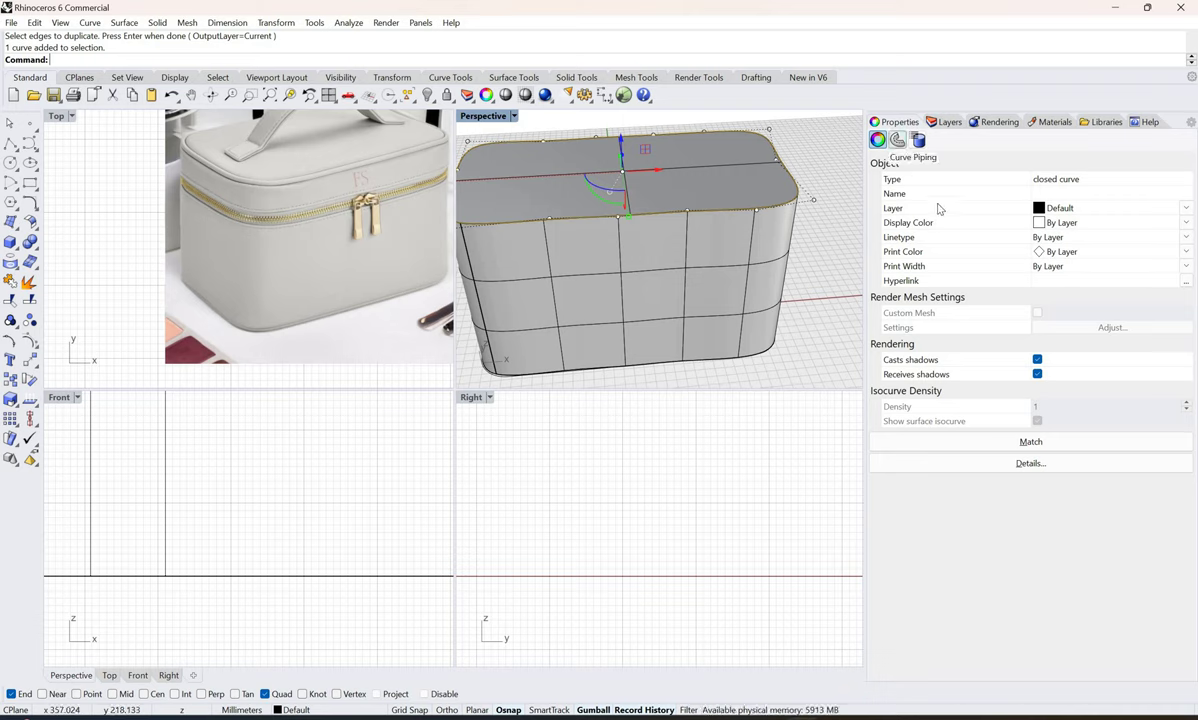
{"action": "left_click", "coordinate": [897, 140]}
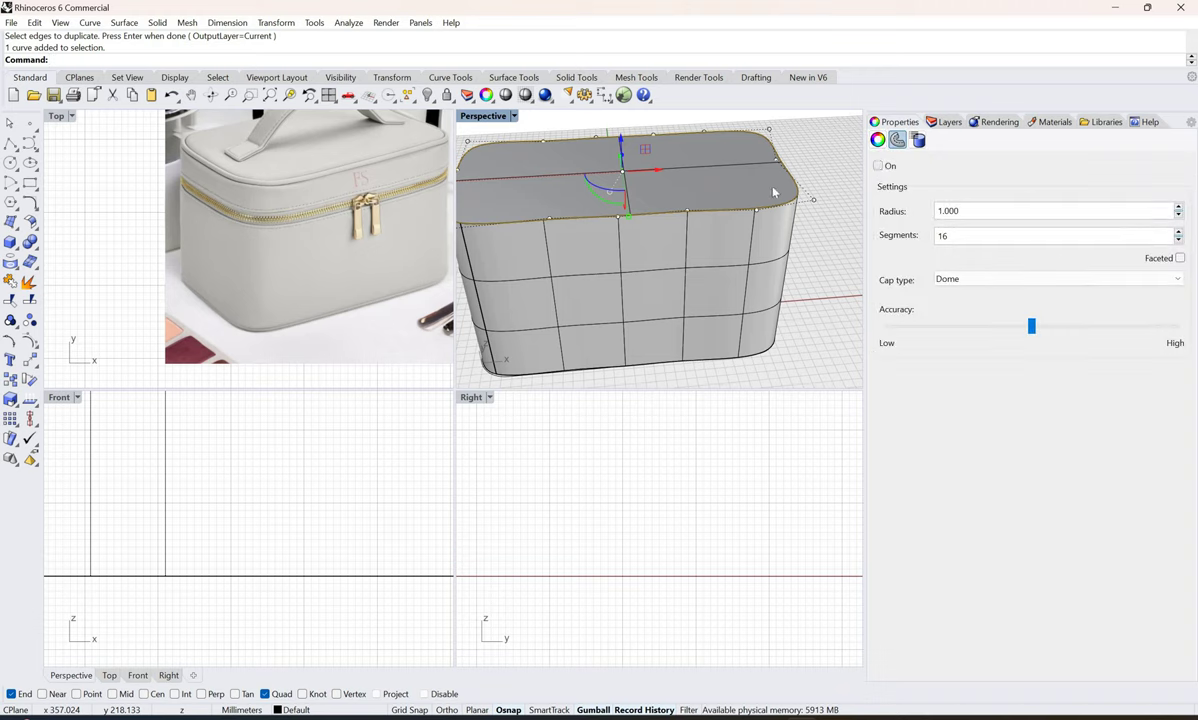
{"action": "left_click", "coordinate": [878, 166]}
{"action": "scroll", "coordinate": [808, 212], "scroll_direction": "up", "scroll_amount": 10}
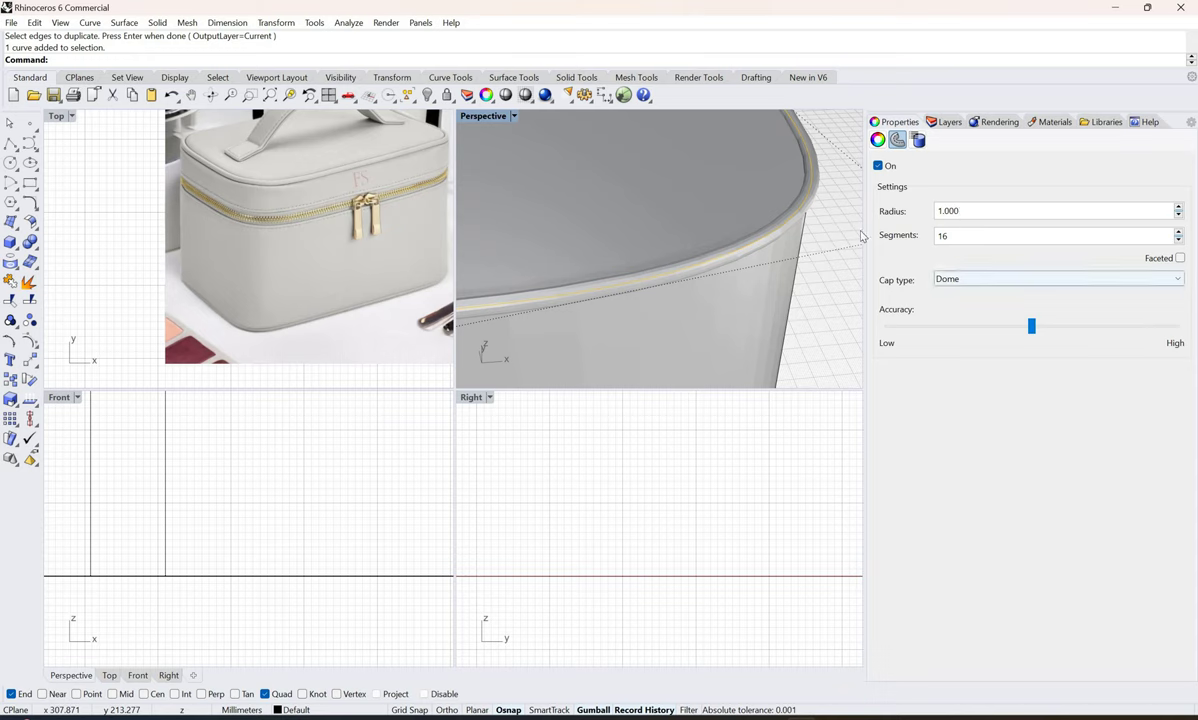
{"action": "scroll", "coordinate": [630, 275], "scroll_direction": "down", "scroll_amount": 5}
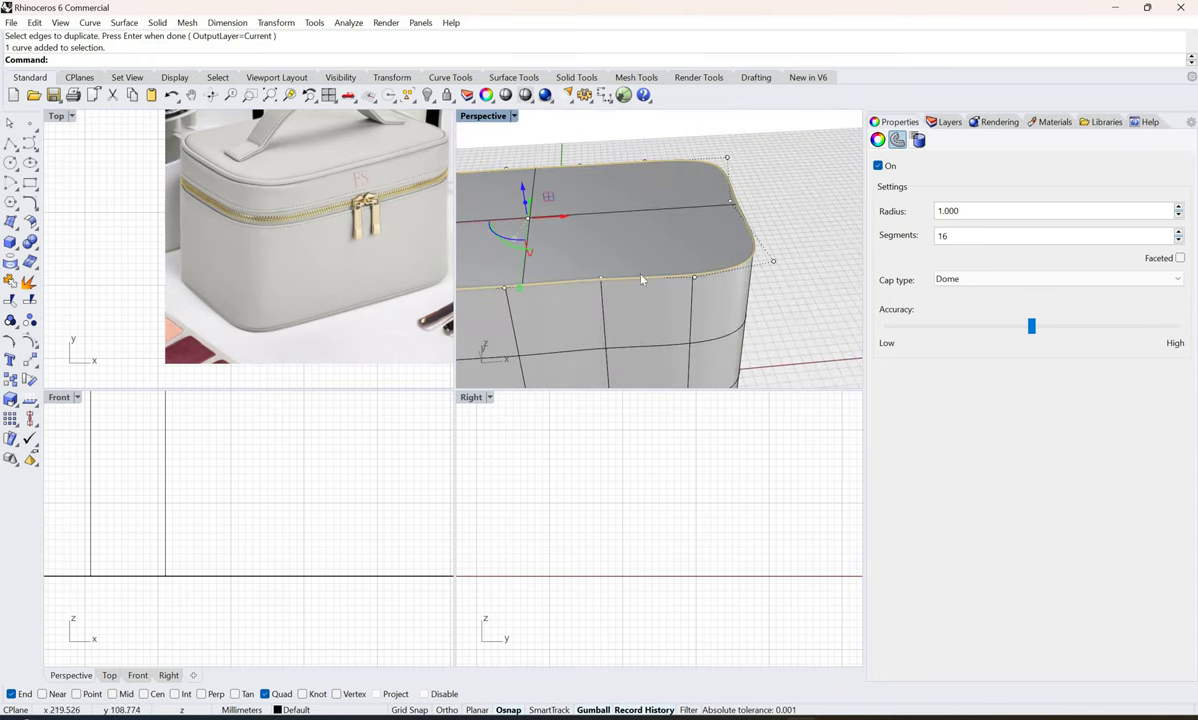
{"action": "key", "text": "Escape"}
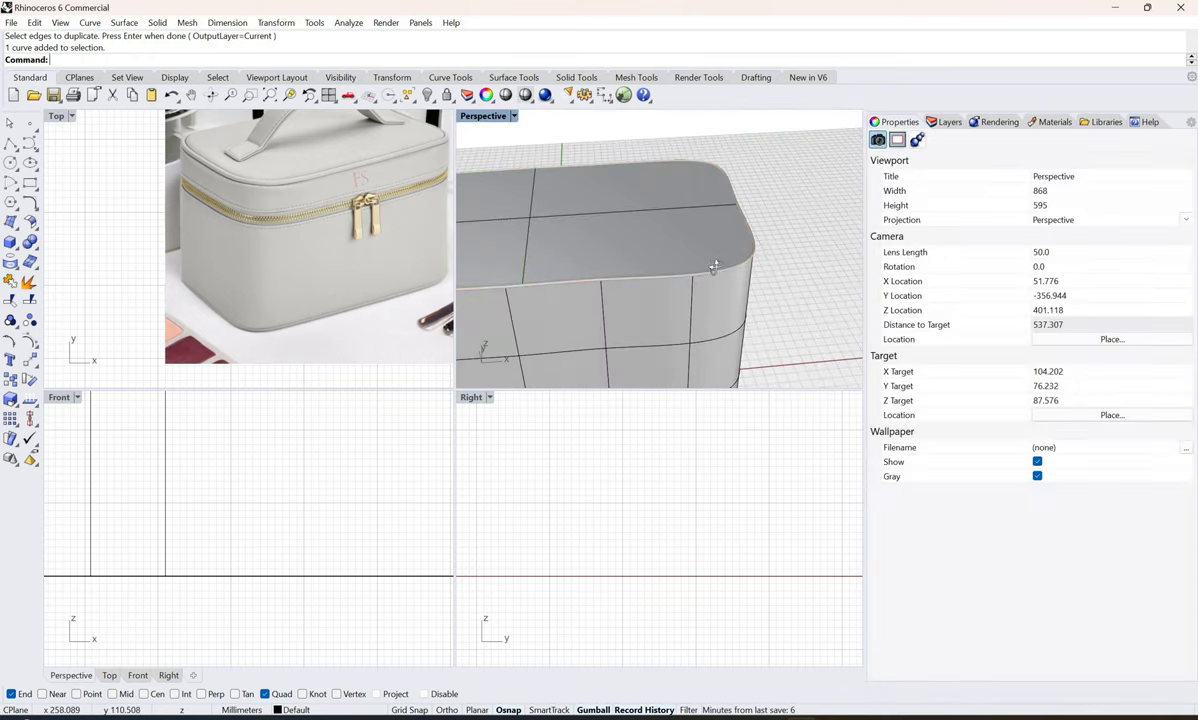
Step: Show the Perspective viewport in Rendered mode and examine the piping around the bag's top edge
{"action": "right_click_drag", "start_coordinate": [633, 272], "coordinate": [731, 245]}
{"action": "left_click", "coordinate": [515, 117]}
{"action": "left_click", "coordinate": [500, 187]}
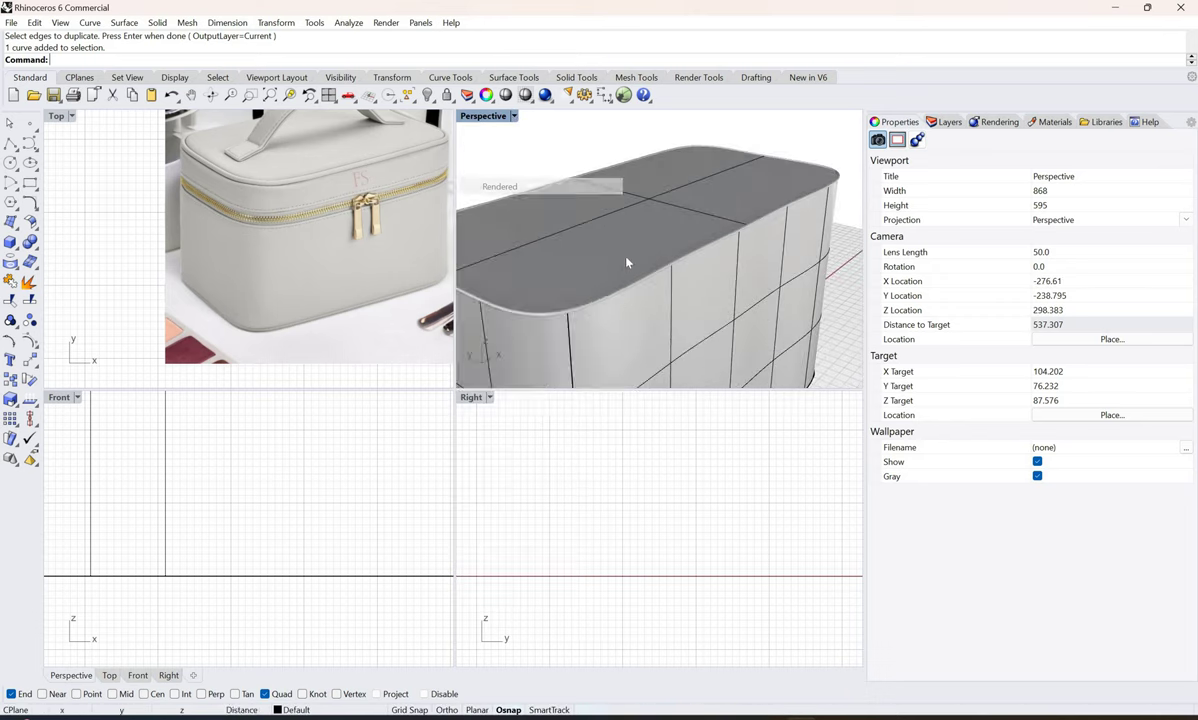
{"action": "scroll", "coordinate": [583, 277], "scroll_direction": "down", "scroll_amount": 6}
{"action": "right_click_drag", "start_coordinate": [640, 326], "coordinate": [530, 245]}
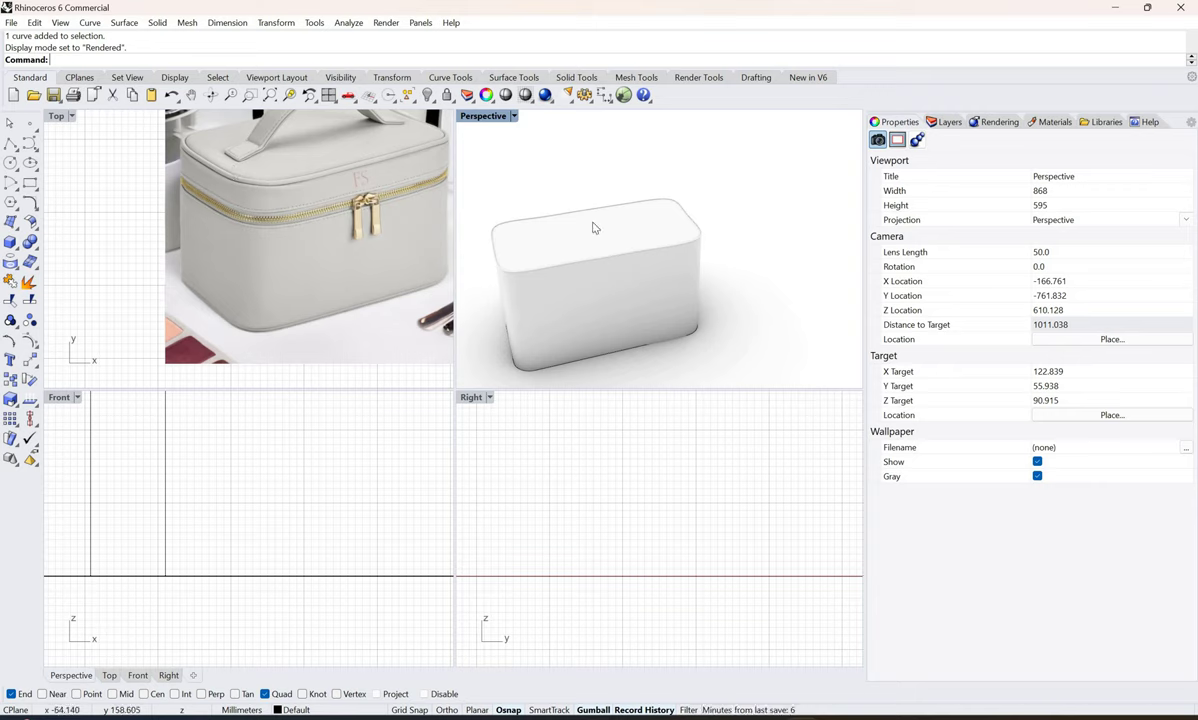
{"action": "scroll", "coordinate": [634, 216], "scroll_direction": "up", "scroll_amount": 4}
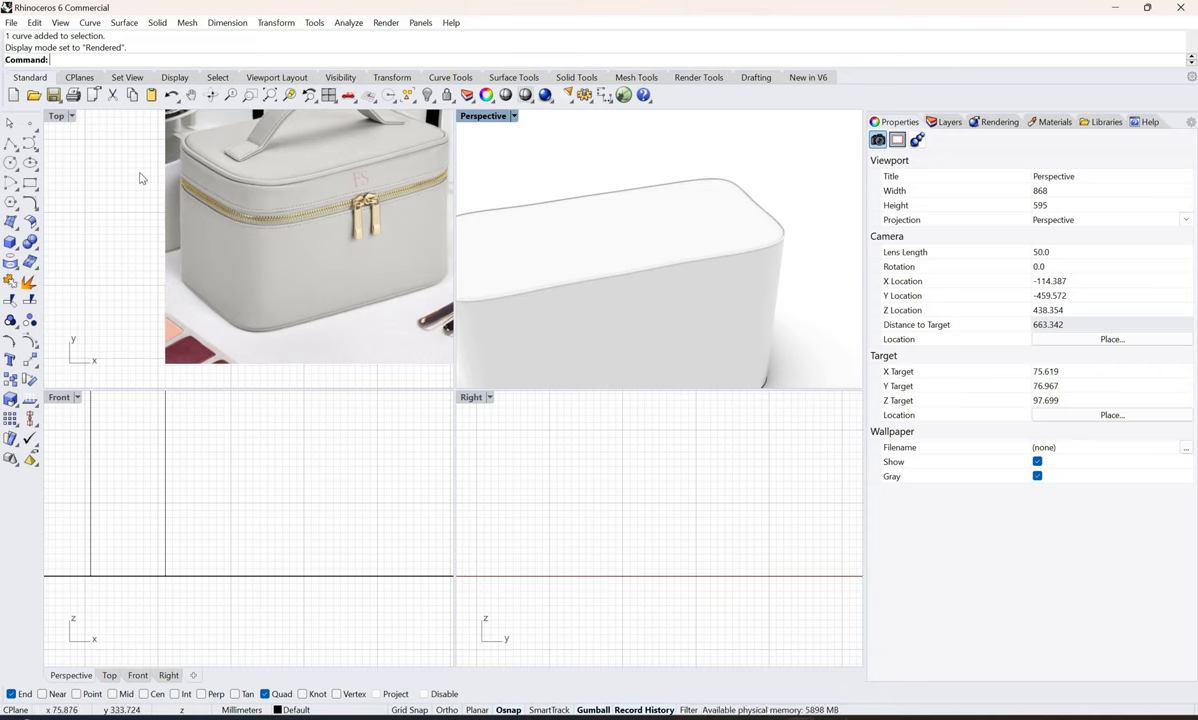
Step: Return the Perspective viewport to Shaded mode and explode the bag body into separate surfaces
{"action": "left_click", "coordinate": [557, 302]}
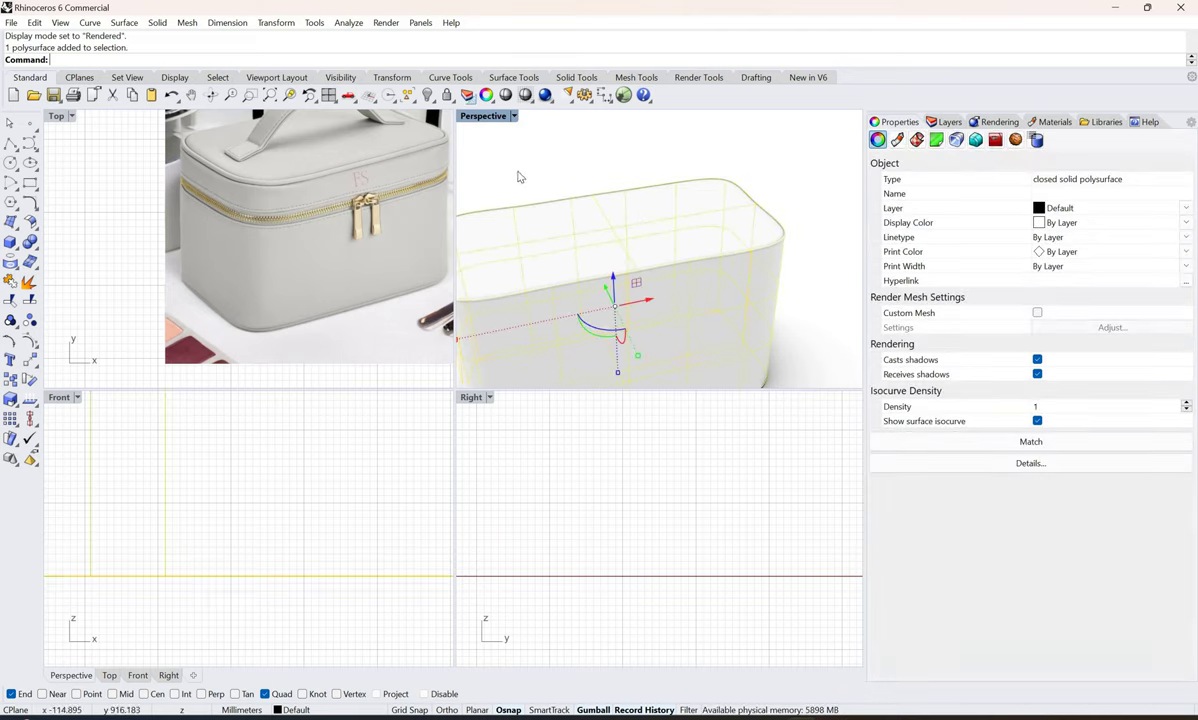
{"action": "left_click", "coordinate": [513, 116]}
{"action": "left_click", "coordinate": [495, 168]}
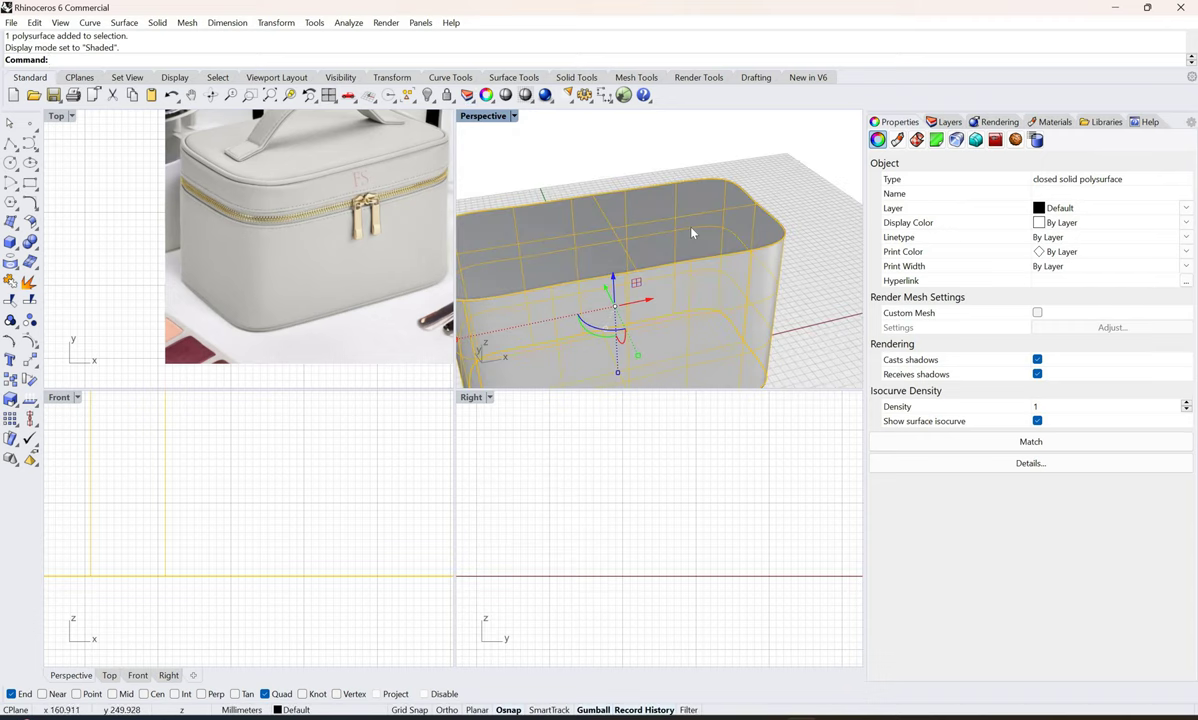
{"action": "key", "text": "Escape"}
{"action": "left_click", "coordinate": [691, 232]}
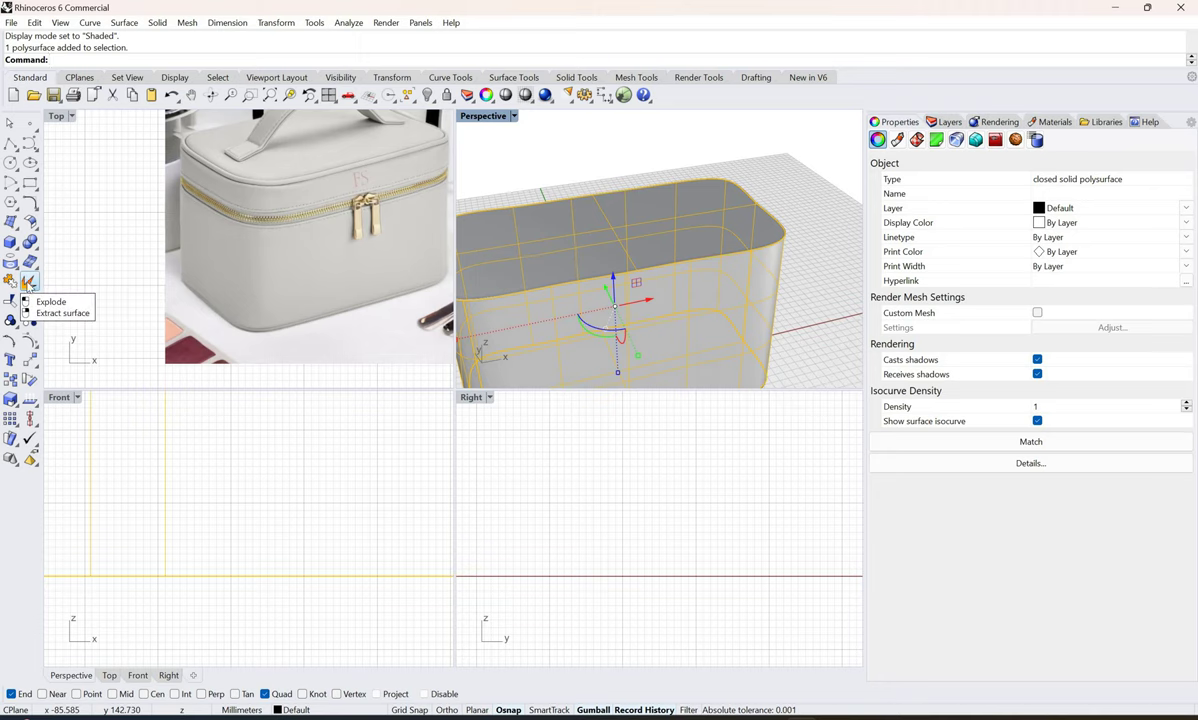
{"action": "left_click", "coordinate": [797, 212]}
Step: Rebuild the flat top surface with point counts of 12 in U and 6 in V at degree 3
{"action": "left_click", "coordinate": [679, 241]}
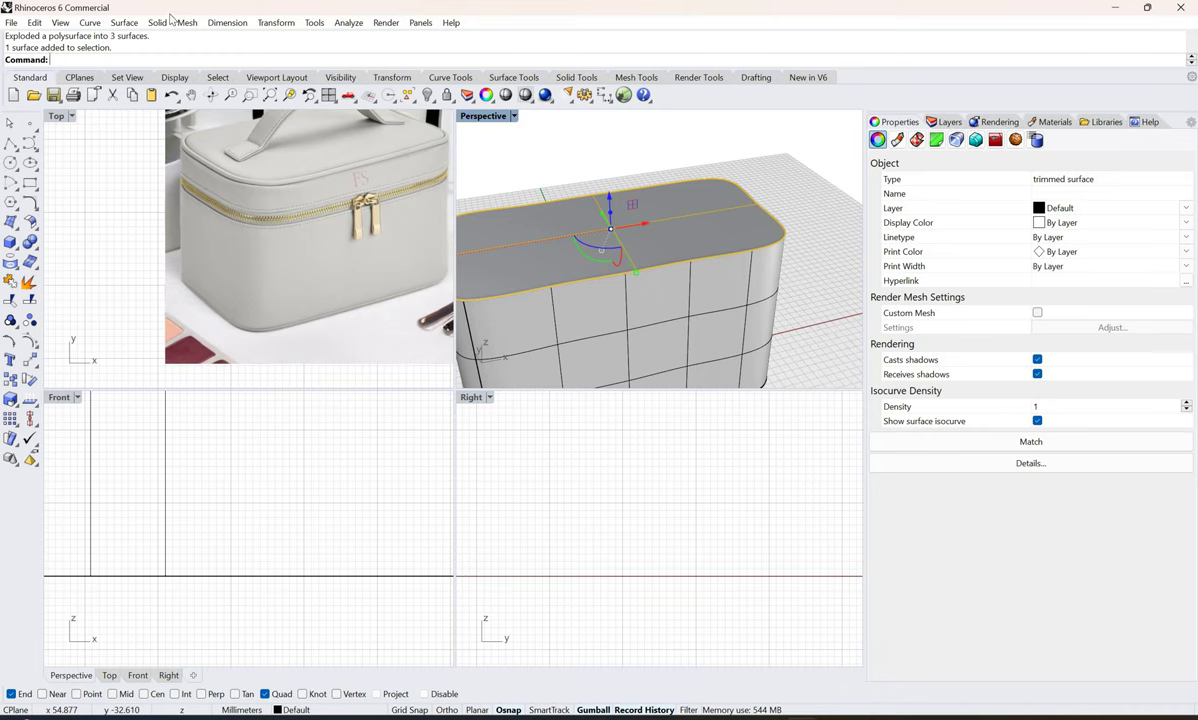
{"action": "type", "text": "Rebuild"}
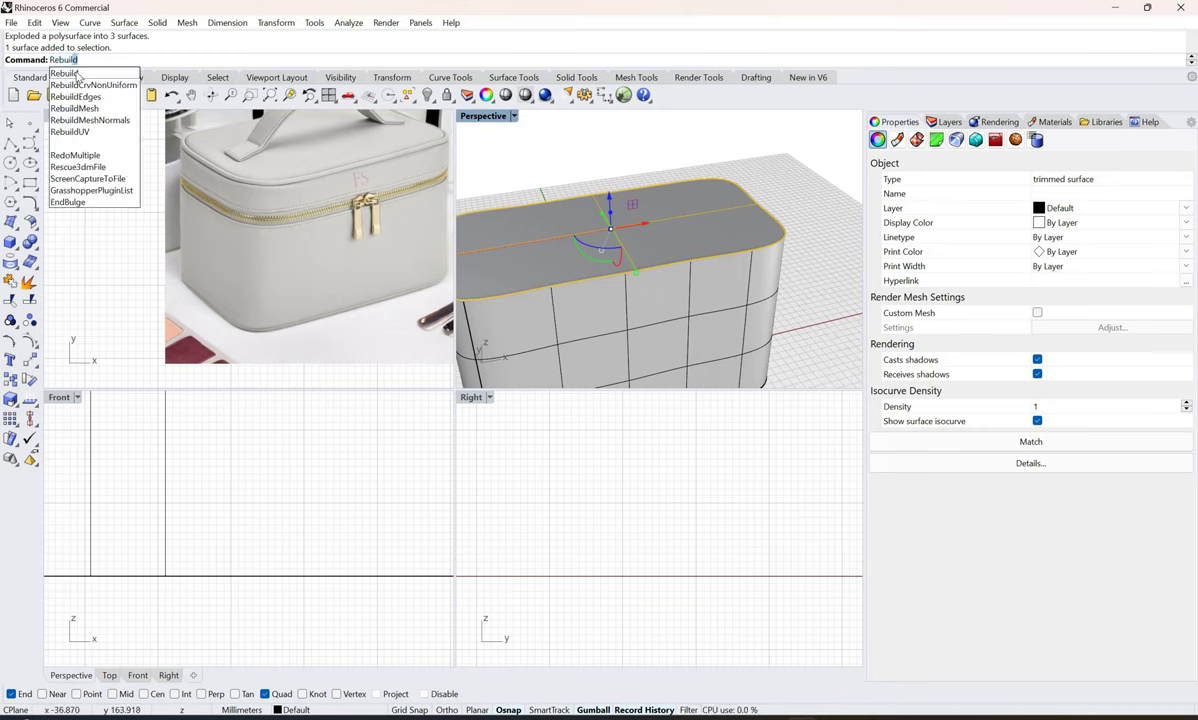
{"action": "key", "text": "Return"}
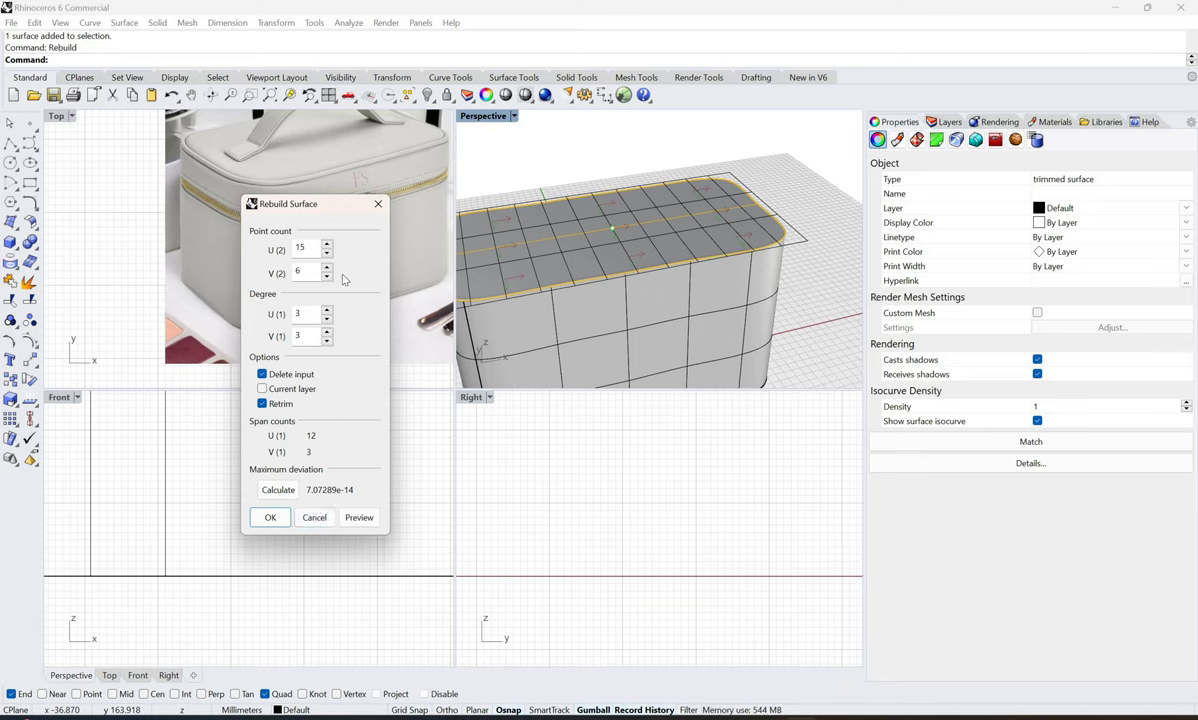
{"action": "key", "text": "Tab"}
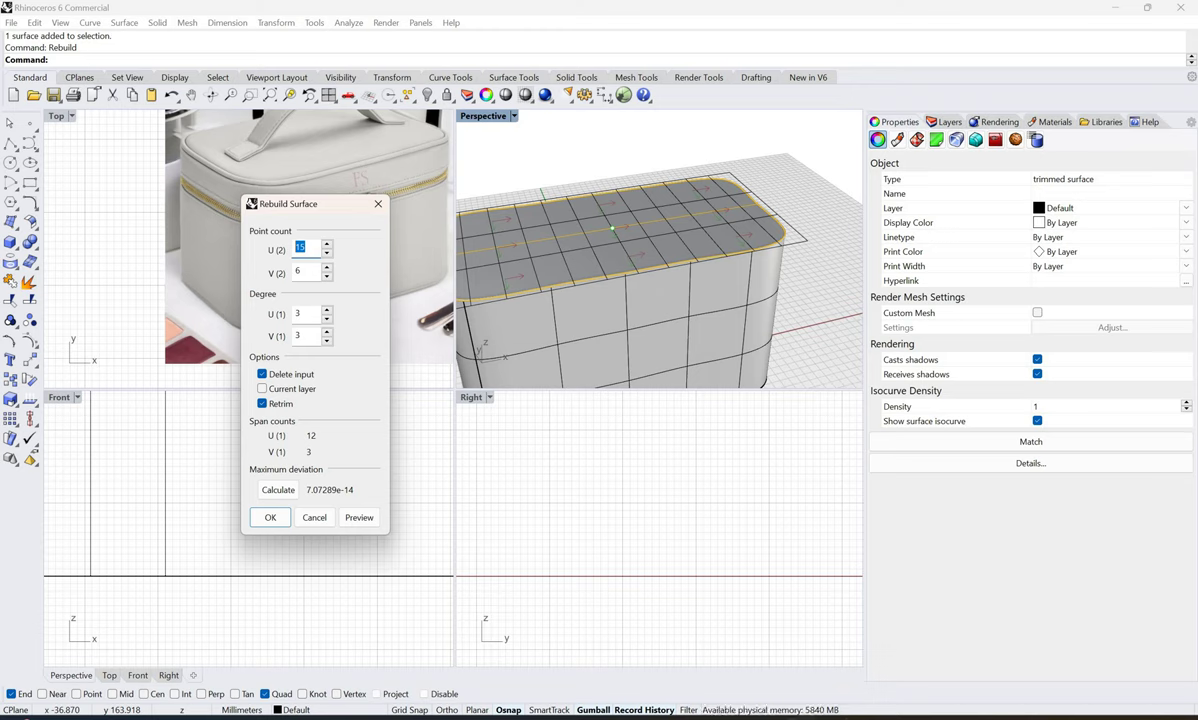
{"action": "type", "text": "1"}
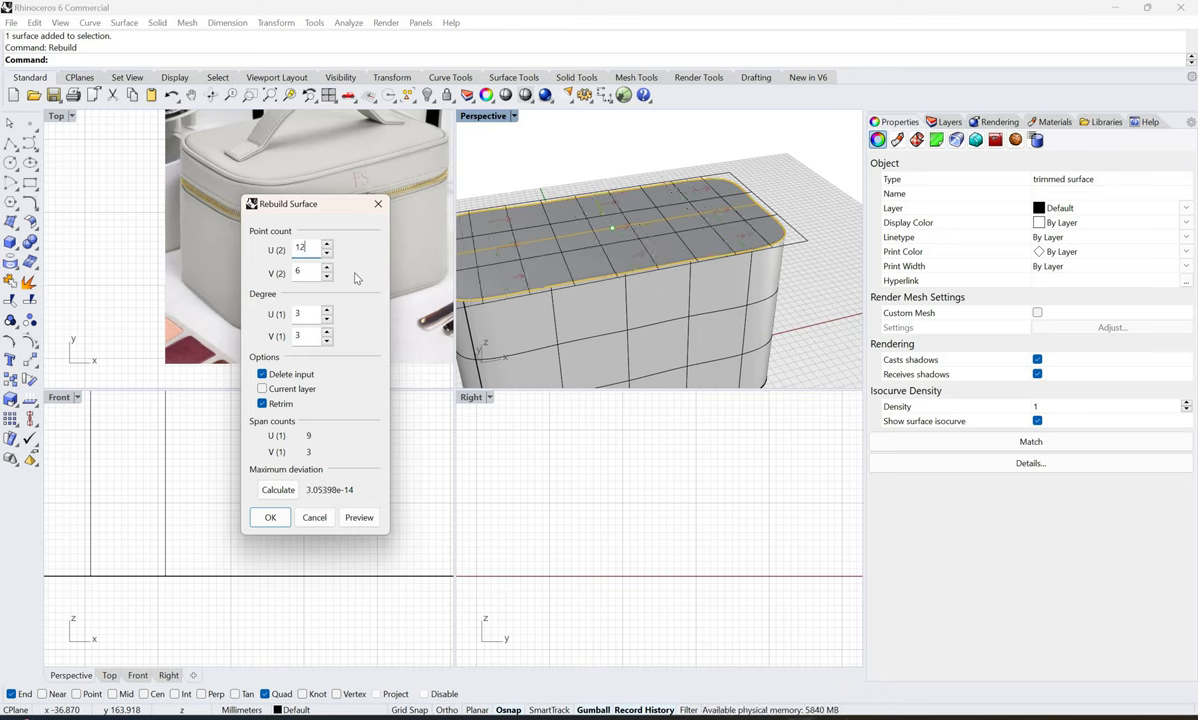
{"action": "left_click", "coordinate": [270, 517]}
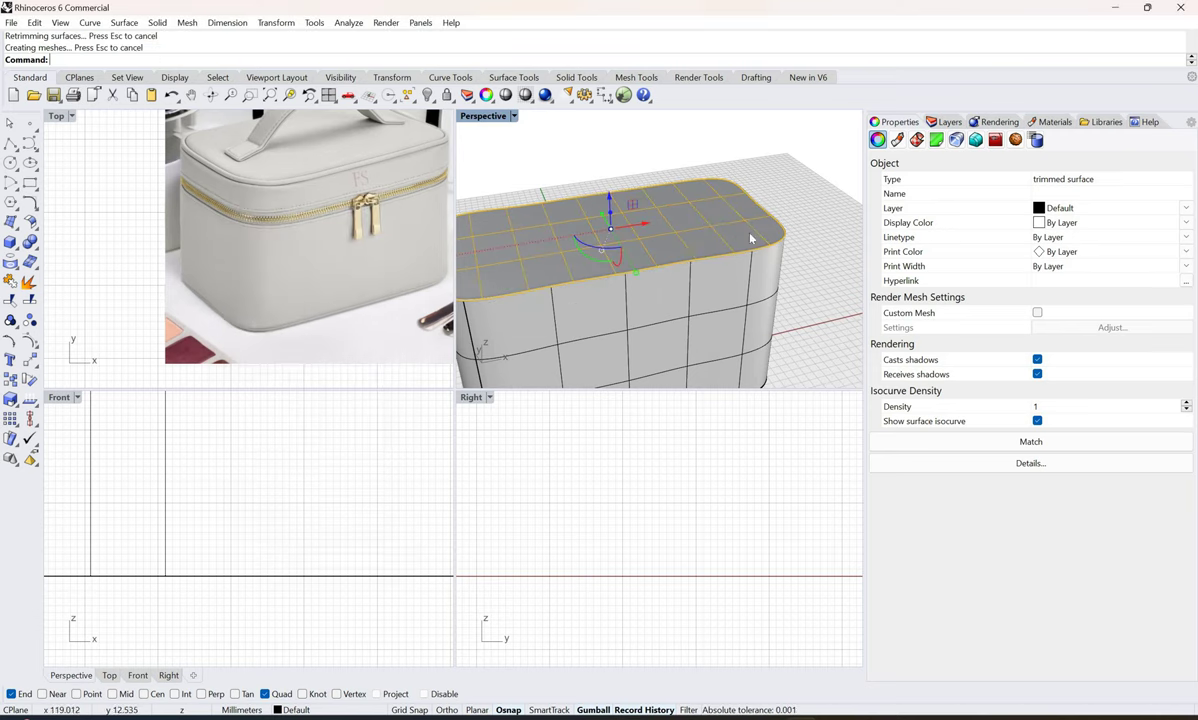
{"action": "key", "text": "Escape"}
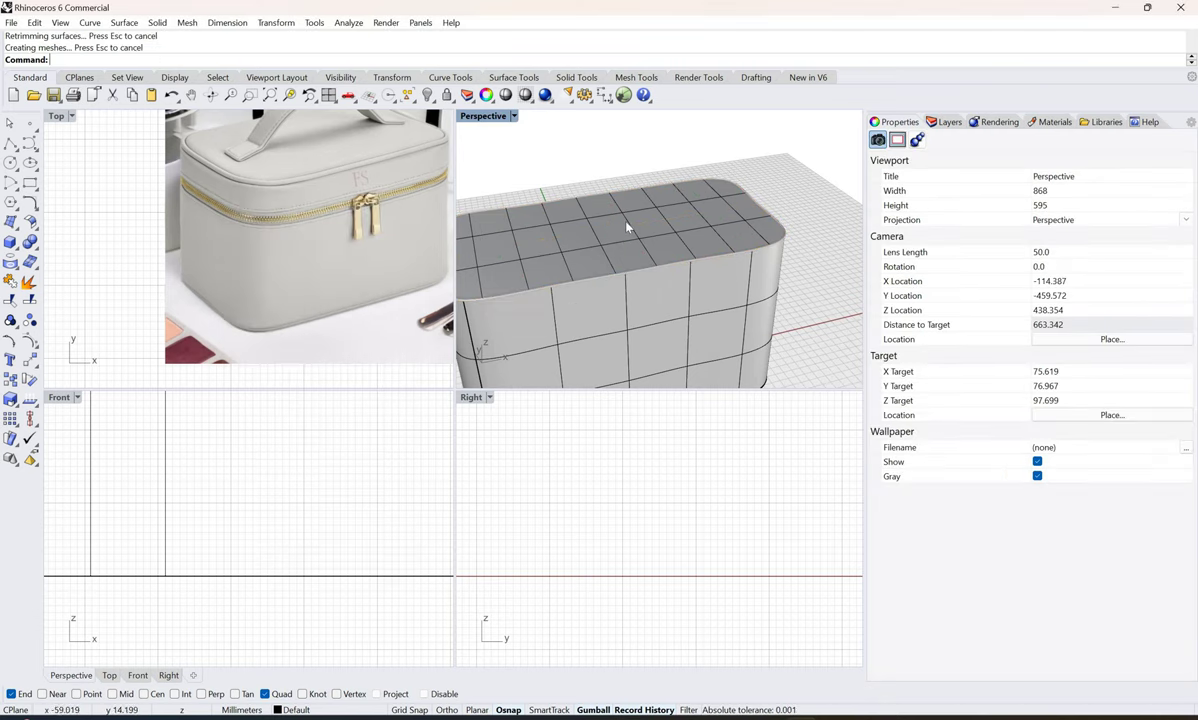
Step: Turn on the control points of the rebuilt top surface and frame the bag outline in the Top viewport
{"action": "left_click", "coordinate": [627, 228]}
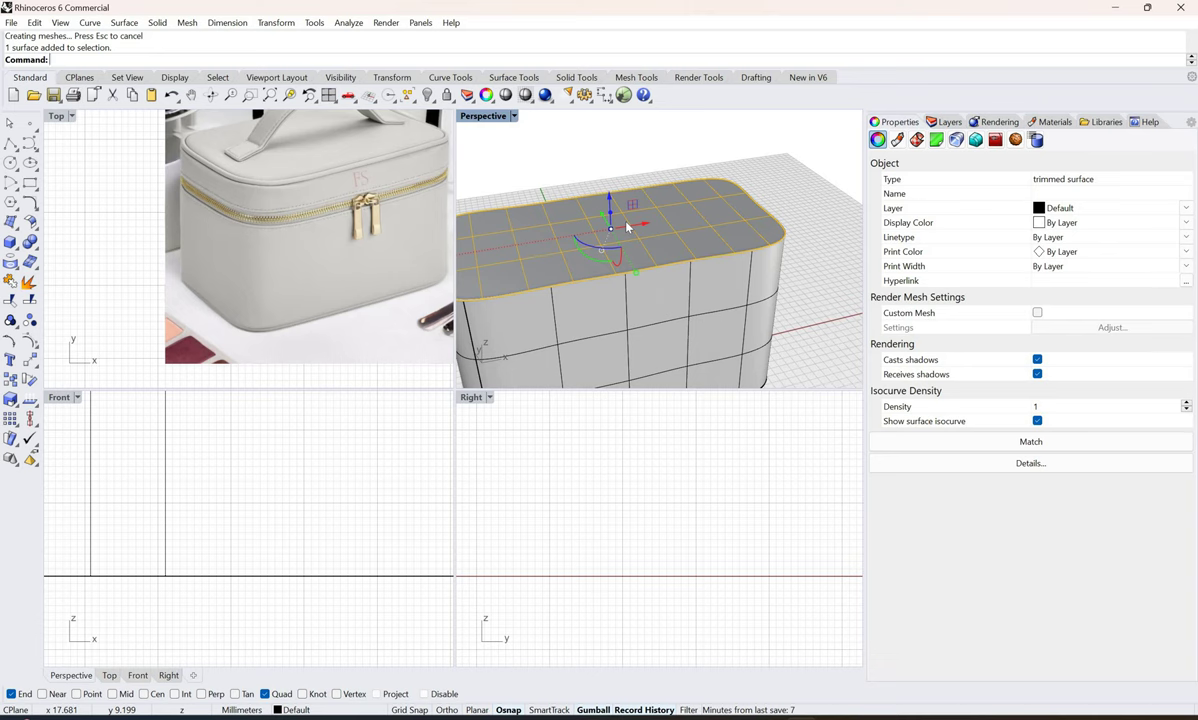
{"action": "key", "text": "F10"}
{"action": "left_click", "coordinate": [221, 428]}
{"action": "scroll", "coordinate": [221, 428], "scroll_direction": "down", "scroll_amount": 3}
{"action": "scroll", "coordinate": [286, 307], "scroll_direction": "down", "scroll_amount": 14}
{"action": "left_click", "coordinate": [278, 307]}
{"action": "scroll", "coordinate": [278, 307], "scroll_direction": "up", "scroll_amount": 6}
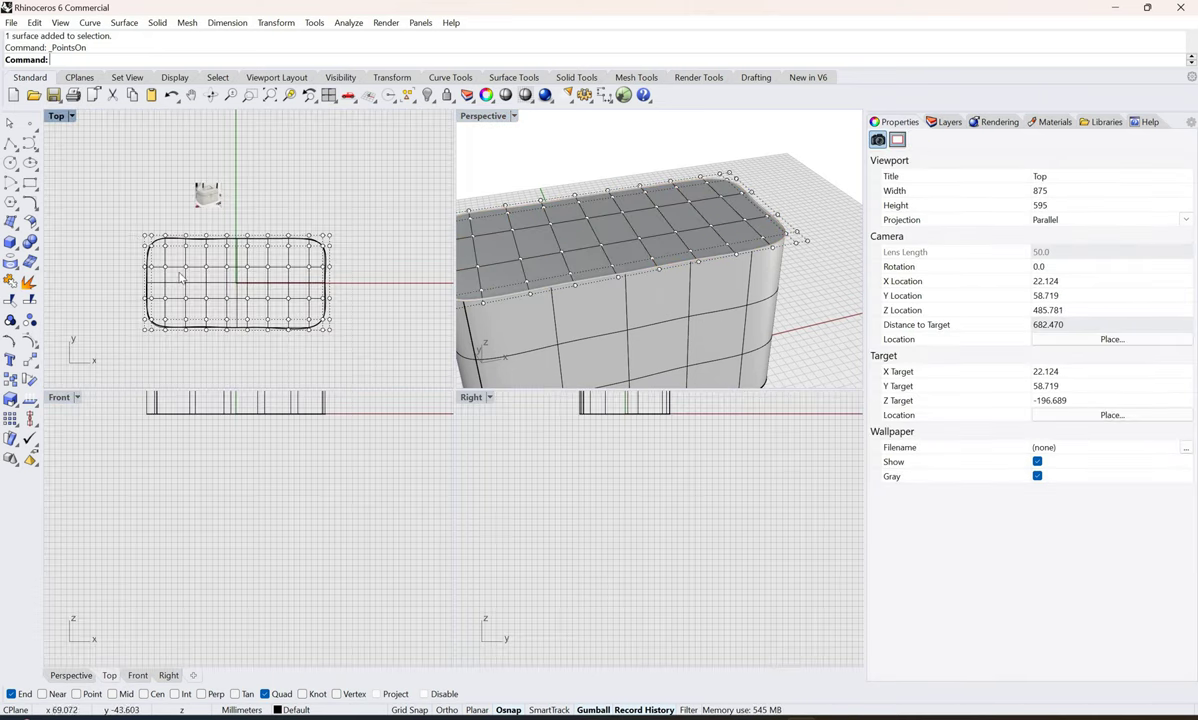
{"action": "scroll", "coordinate": [135, 238], "scroll_direction": "up", "scroll_amount": 1}
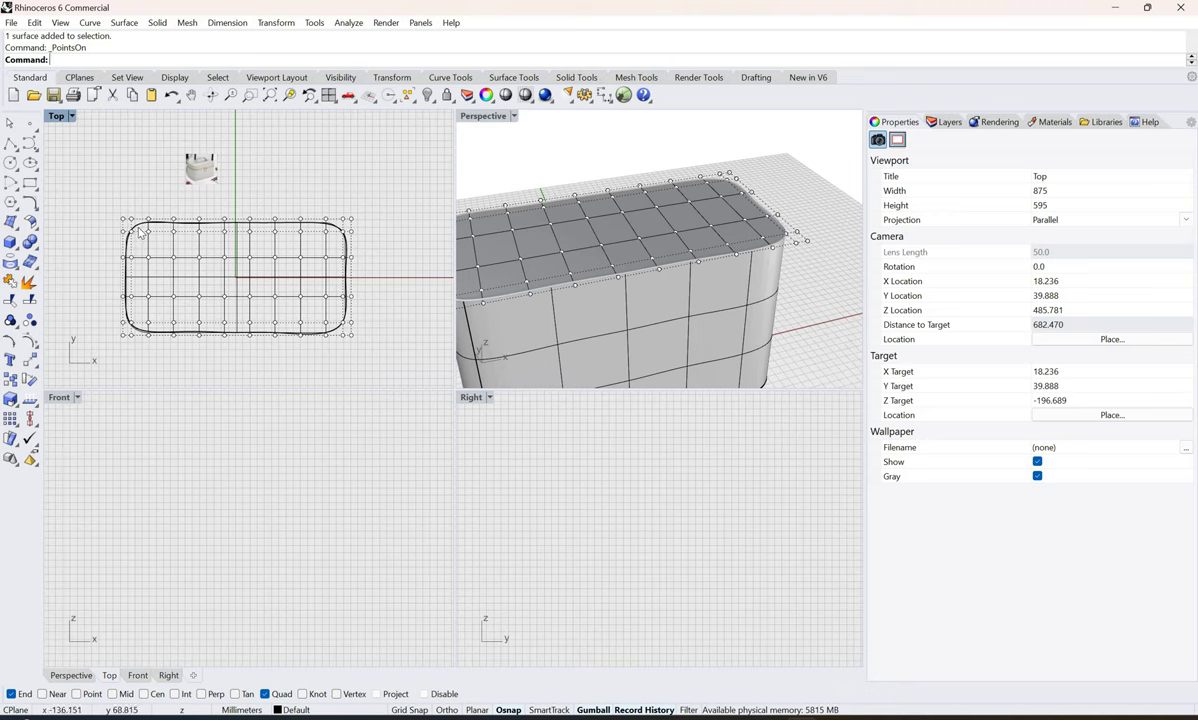
{"action": "left_click", "coordinate": [142, 231]}
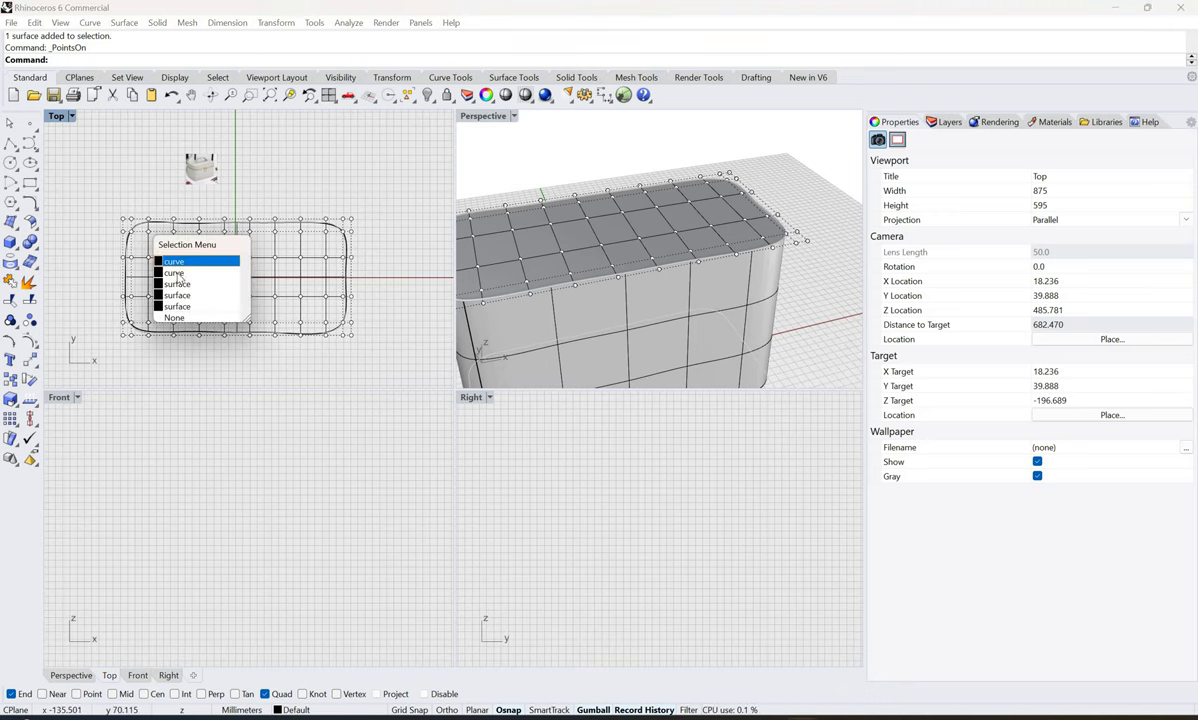
{"action": "left_click", "coordinate": [143, 328]}
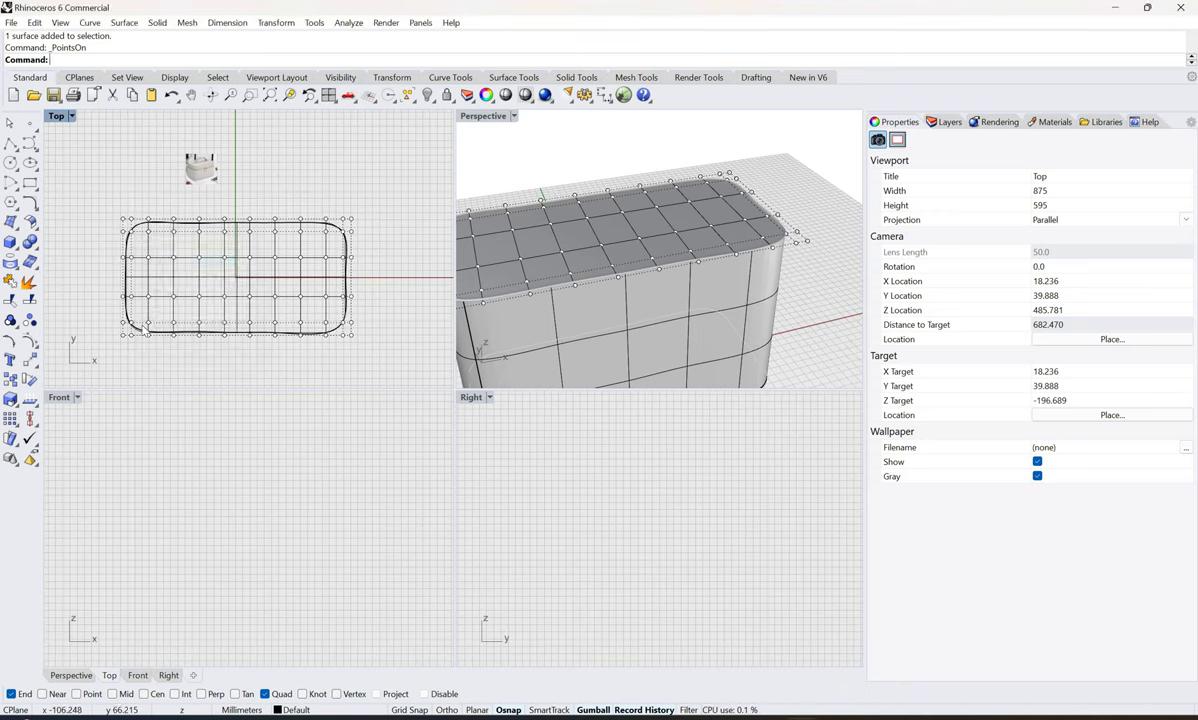
{"action": "left_click", "coordinate": [172, 332]}
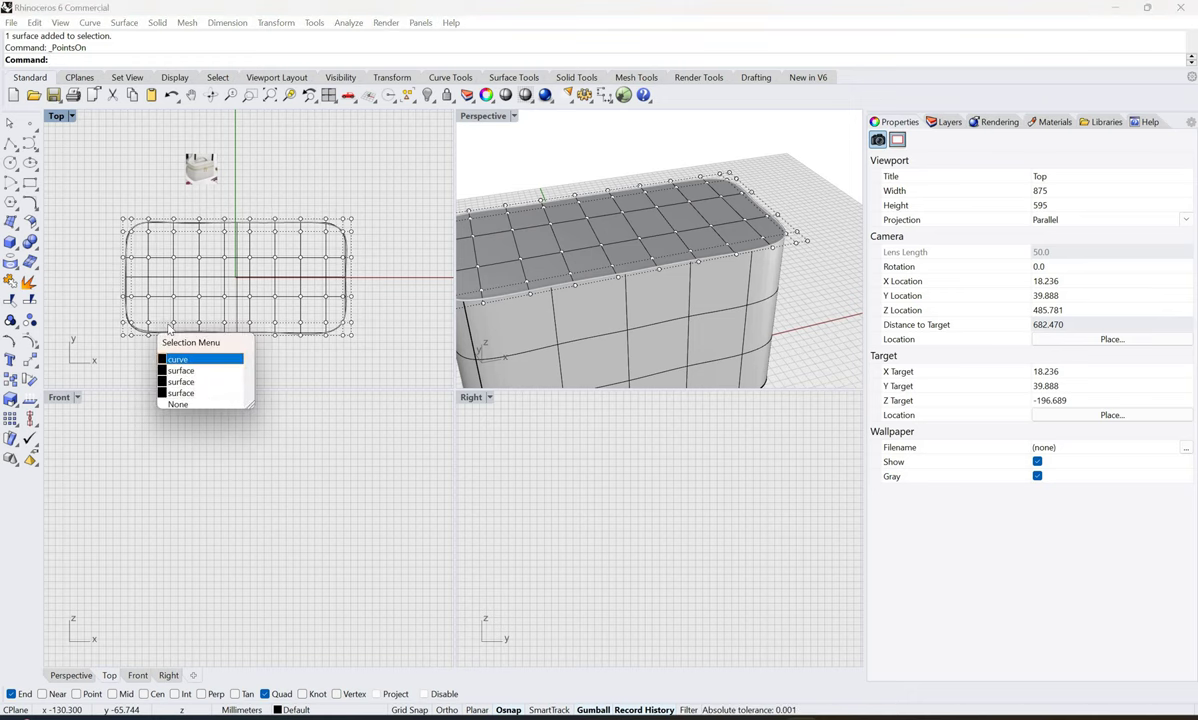
{"action": "left_click", "coordinate": [181, 370]}
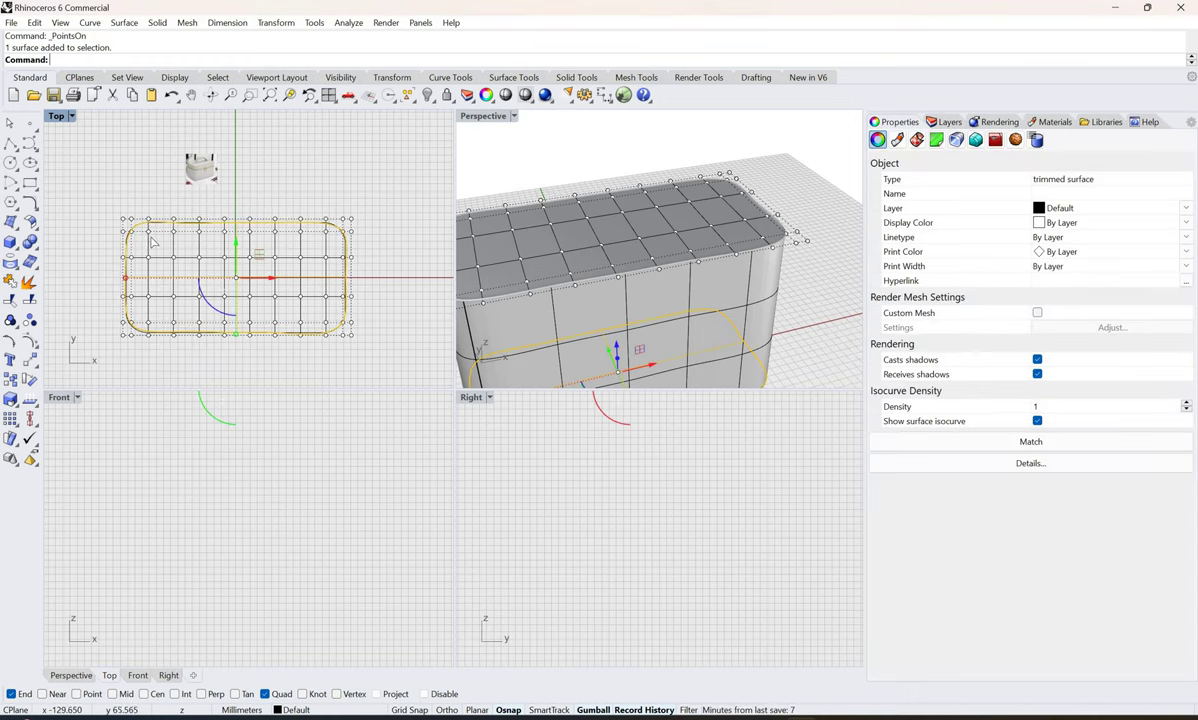
{"action": "left_click_drag", "start_coordinate": [160, 250], "coordinate": [175, 269]}
{"action": "key", "text": "ctrl+z"}
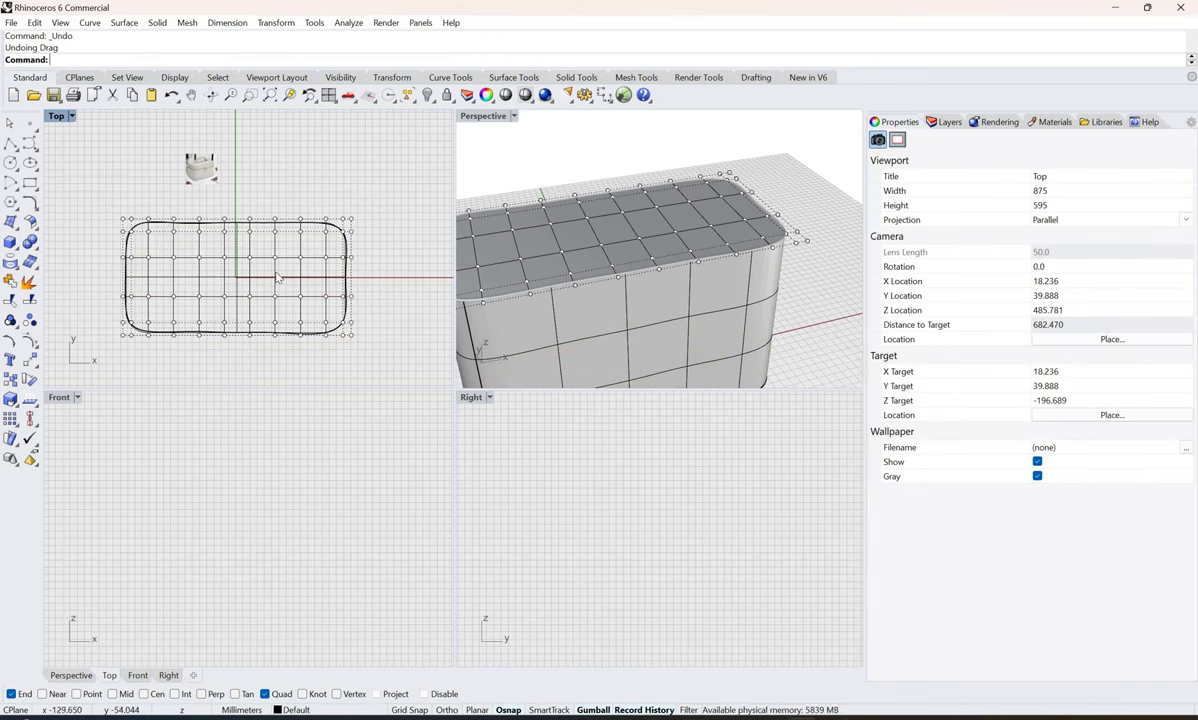
Step: Select the interior control points of the top surface, leaving out the outer ring, and raise them slightly to dome the lid
{"action": "left_click_drag", "start_coordinate": [329, 236], "coordinate": [332, 229]}
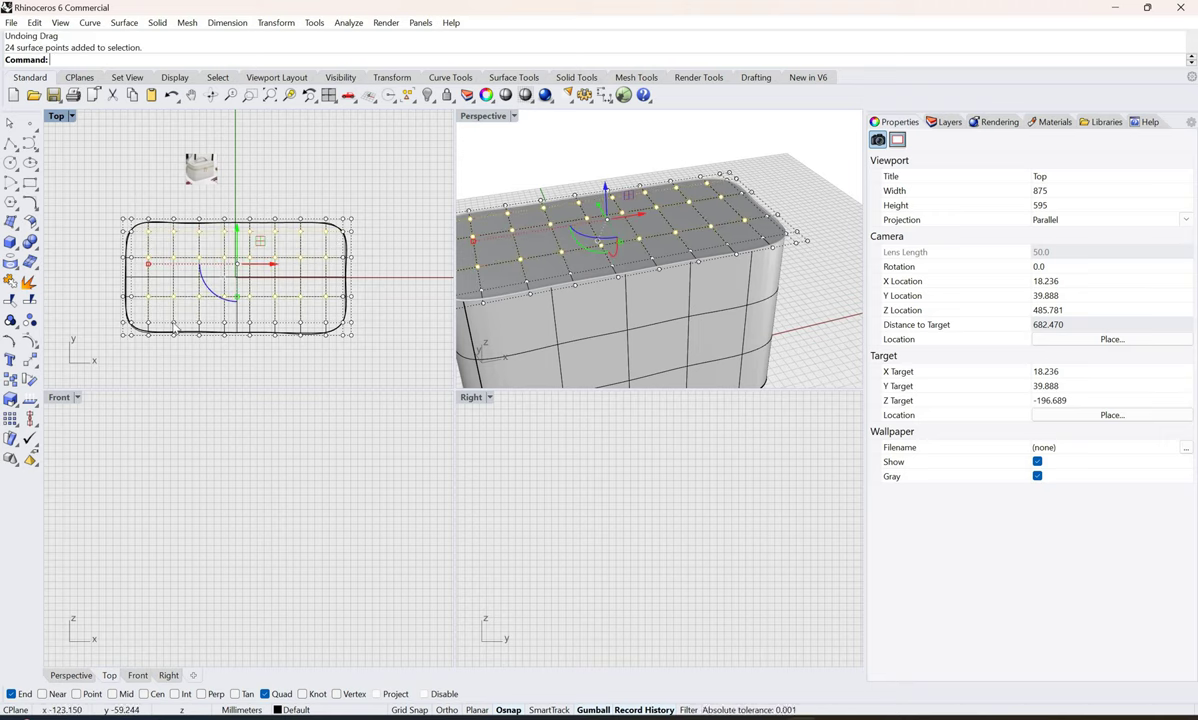
{"action": "left_click", "coordinate": [199, 324], "text": "shift"}
{"action": "left_click", "coordinate": [224, 324], "text": "shift"}
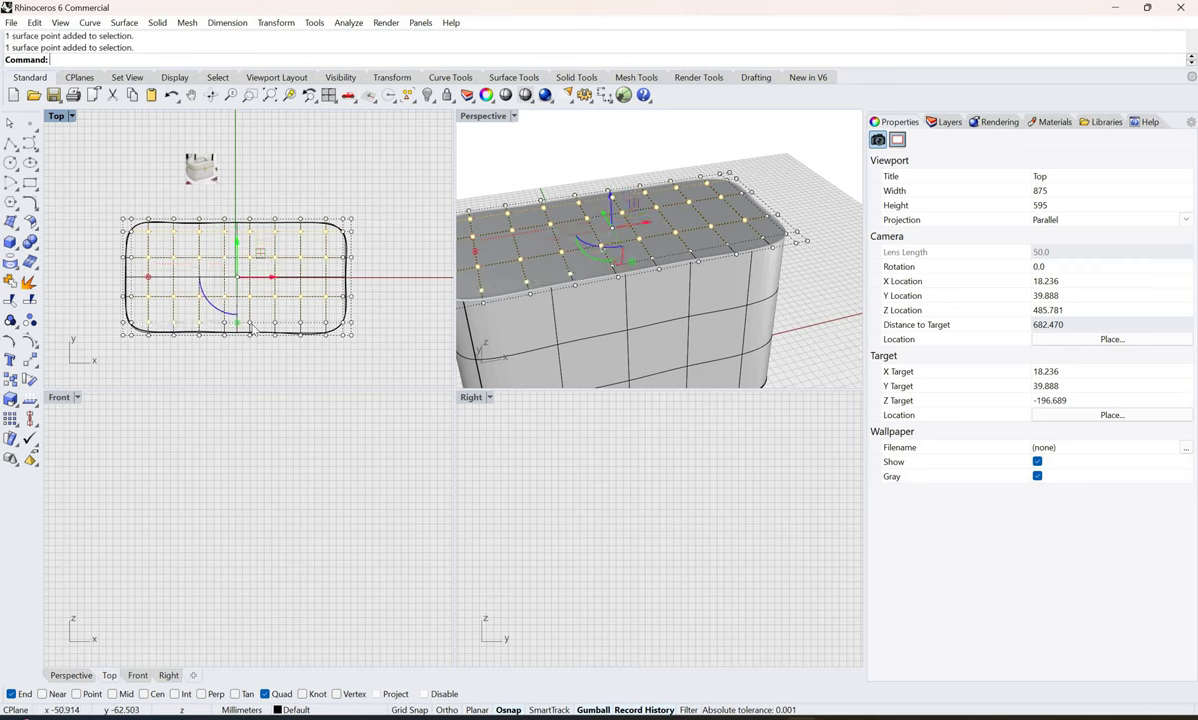
{"action": "left_click", "coordinate": [326, 325], "text": "shift"}
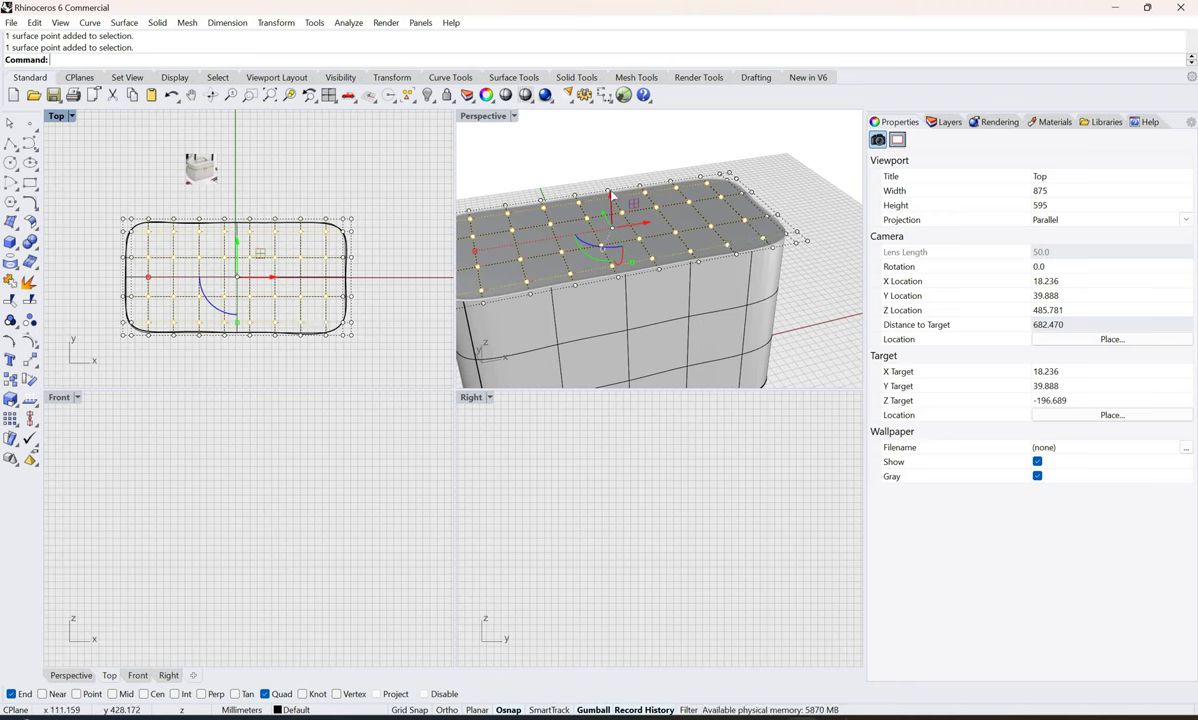
{"action": "left_click_drag", "start_coordinate": [609, 191], "coordinate": [611, 190]}
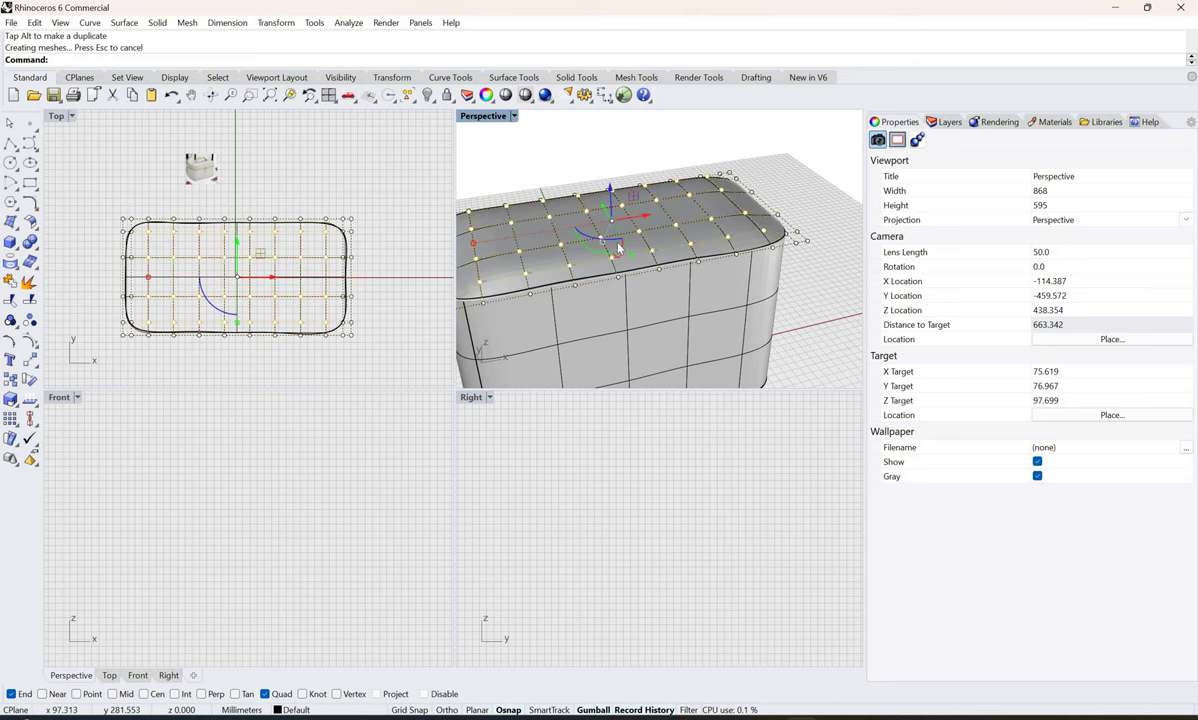
Step: Lower the selected interior control points slightly to flatten the lid's dome, and clear the selection
{"action": "scroll", "coordinate": [614, 247], "scroll_direction": "down", "scroll_amount": 4}
{"action": "scroll", "coordinate": [577, 261], "scroll_direction": "up", "scroll_amount": 4}
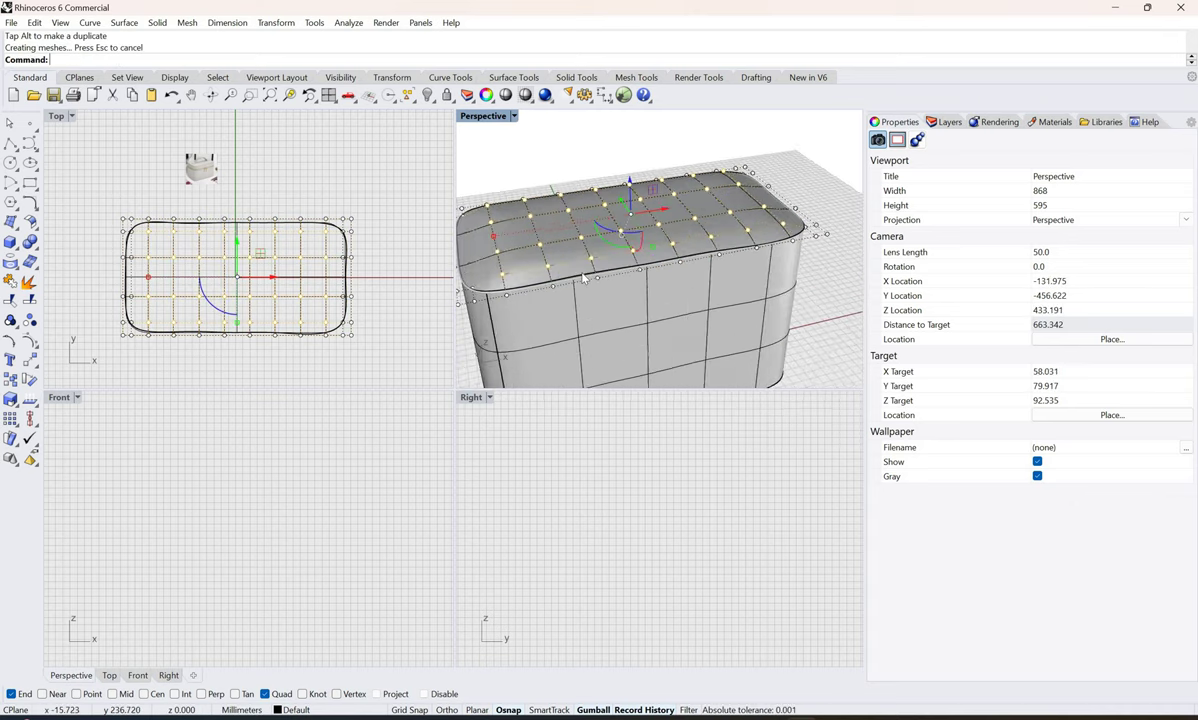
{"action": "scroll", "coordinate": [583, 279], "scroll_direction": "up", "scroll_amount": 2}
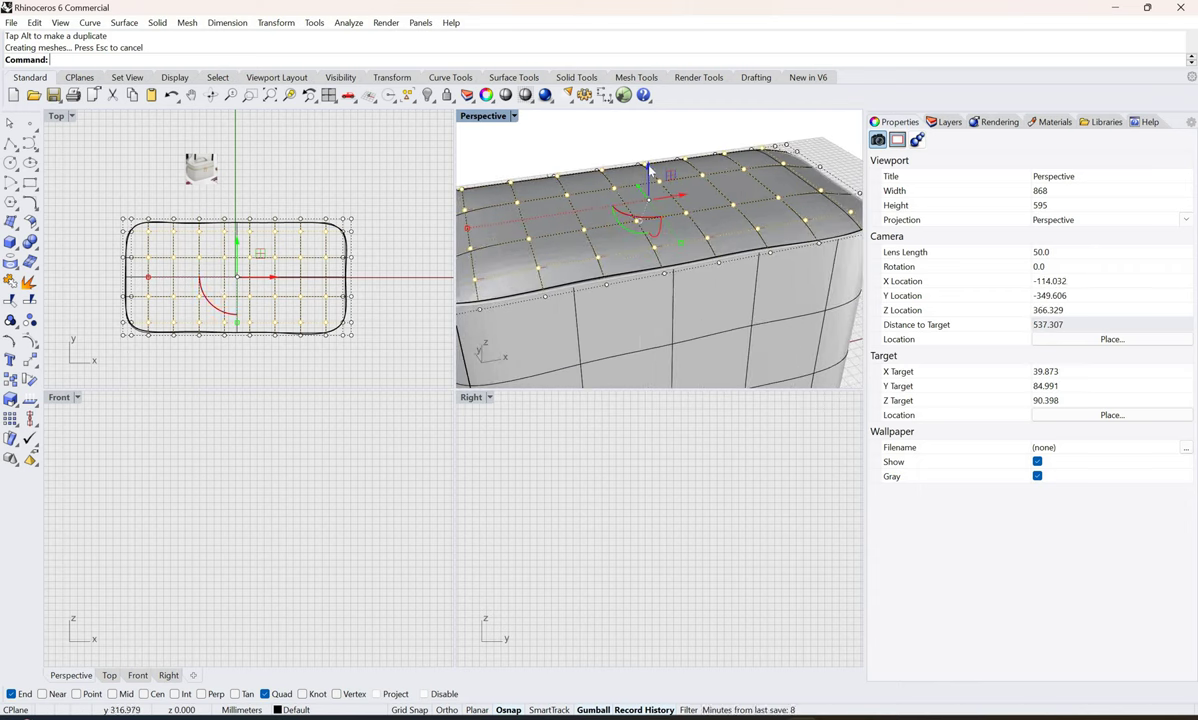
{"action": "left_click_drag", "start_coordinate": [650, 170], "coordinate": [650, 172]}
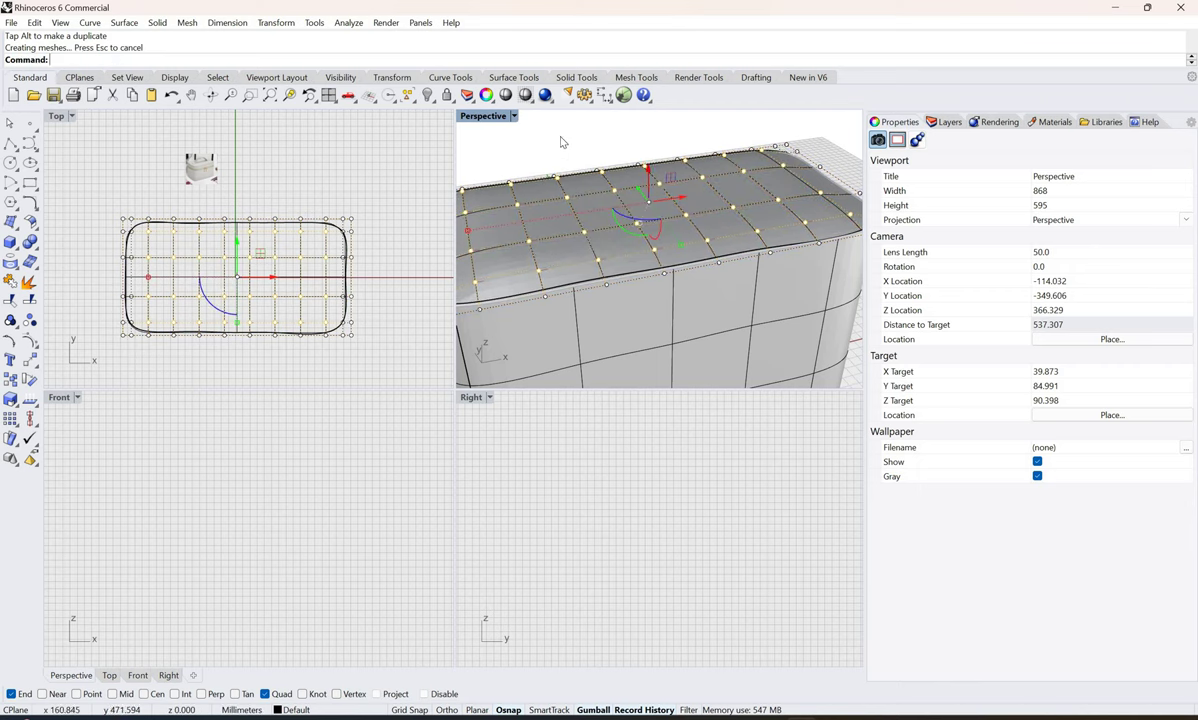
{"action": "key", "text": "Escape"}
Step: Show the Perspective viewport in Rendered mode, turn off the top surface's control points and examine the domed lid
{"action": "left_click", "coordinate": [505, 117]}
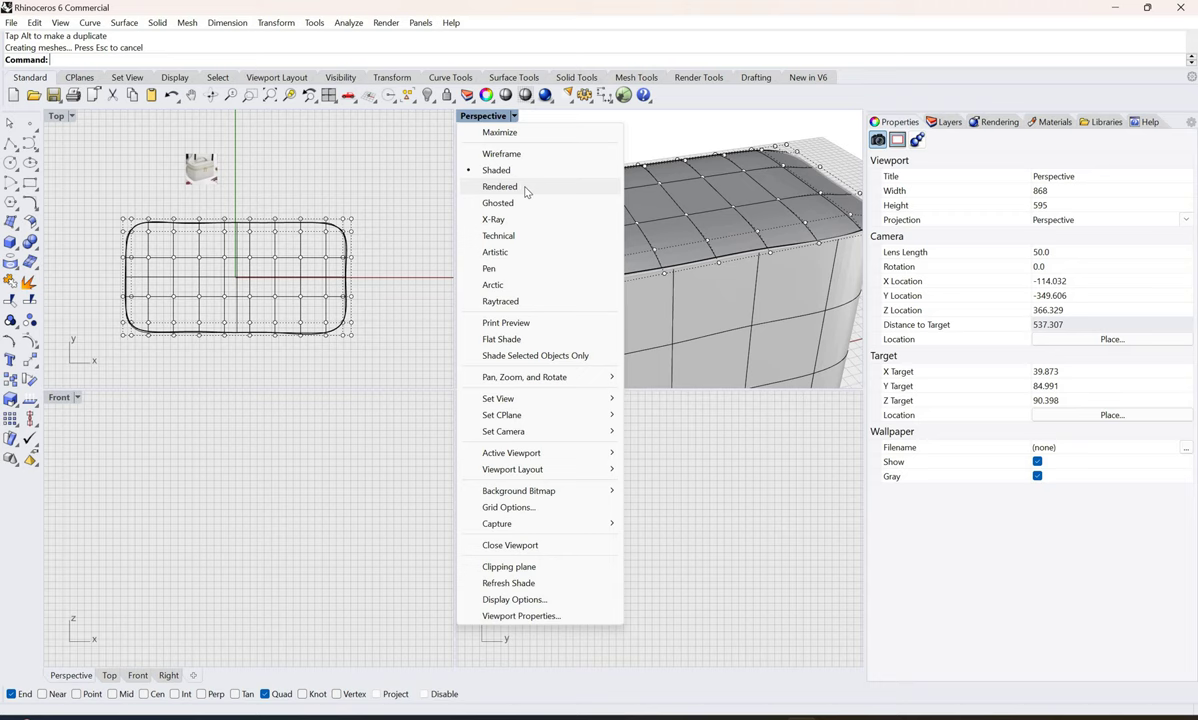
{"action": "left_click", "coordinate": [545, 187]}
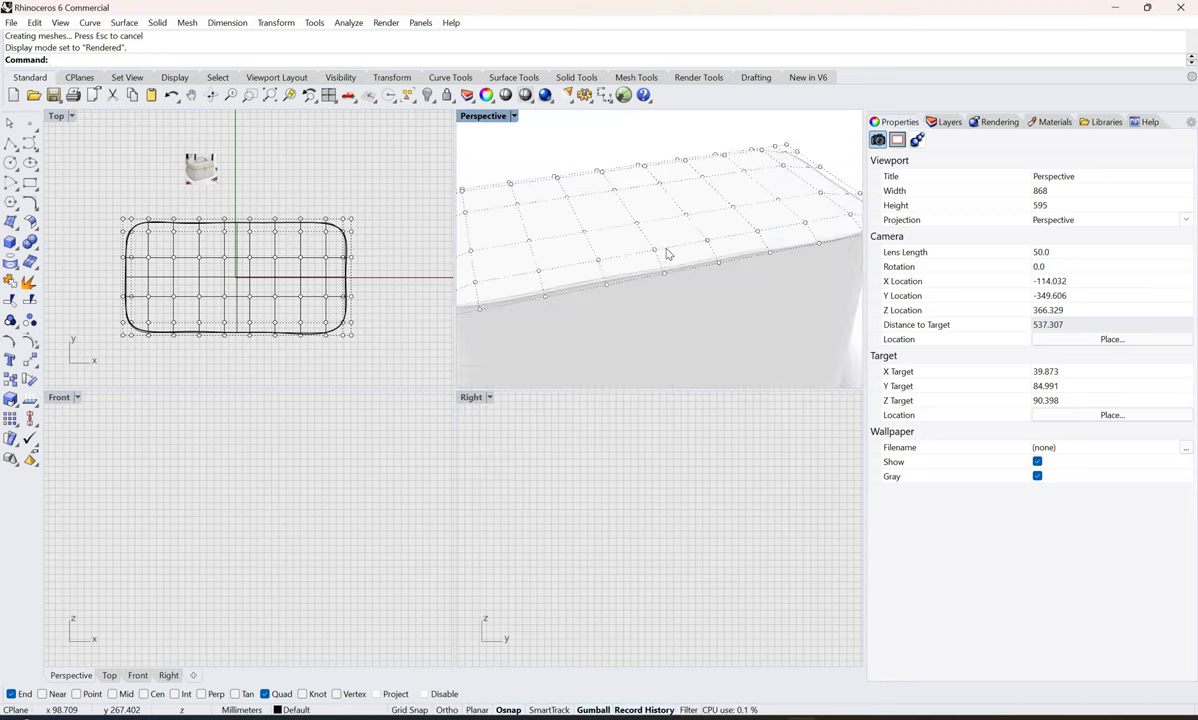
{"action": "right_click_drag", "start_coordinate": [666, 254], "coordinate": [774, 291]}
{"action": "scroll", "coordinate": [772, 290], "scroll_direction": "down", "scroll_amount": 5}
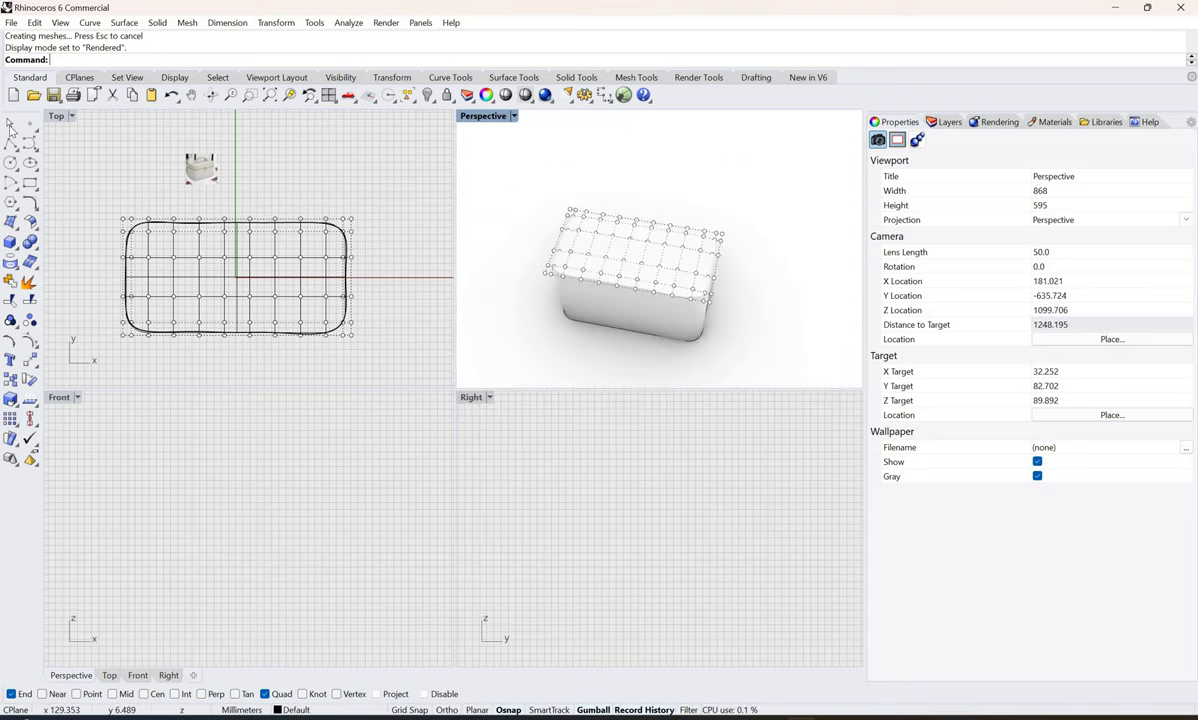
{"action": "key", "text": "Escape"}
{"action": "right_click_drag", "start_coordinate": [578, 278], "coordinate": [668, 249]}
{"action": "scroll", "coordinate": [668, 249], "scroll_direction": "up", "scroll_amount": 5}
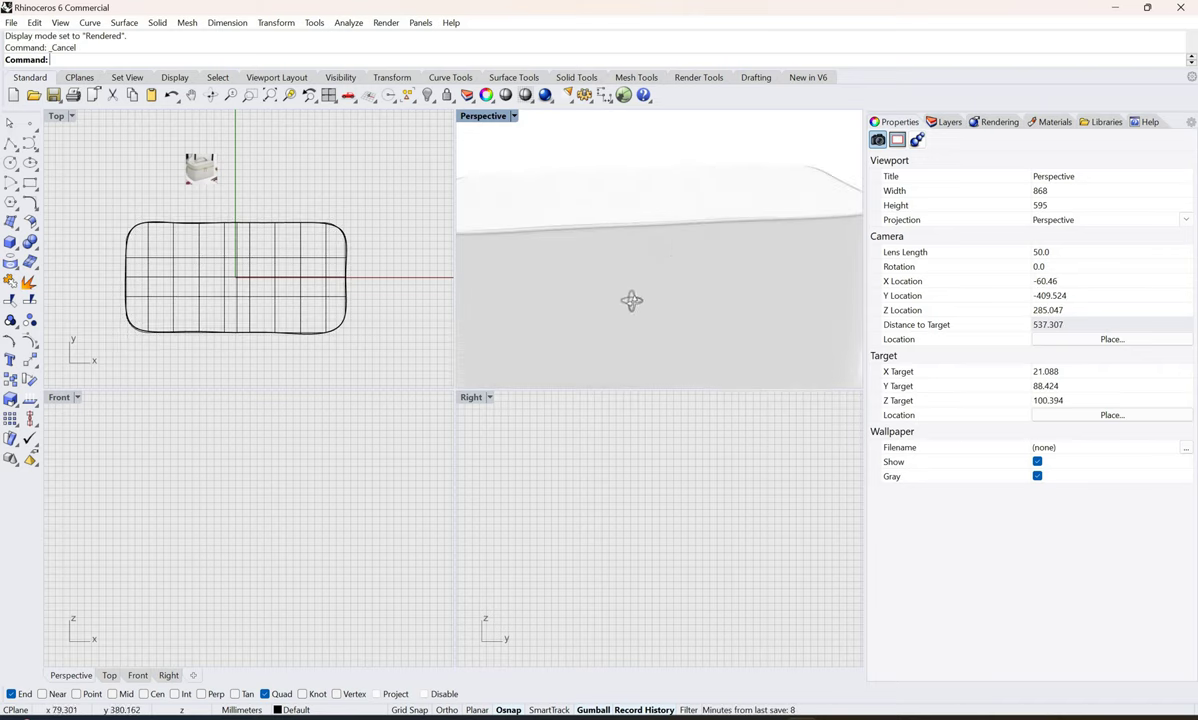
{"action": "scroll", "coordinate": [631, 300], "scroll_direction": "down", "scroll_amount": 4}
{"action": "right_click_drag", "start_coordinate": [672, 313], "coordinate": [620, 307]}
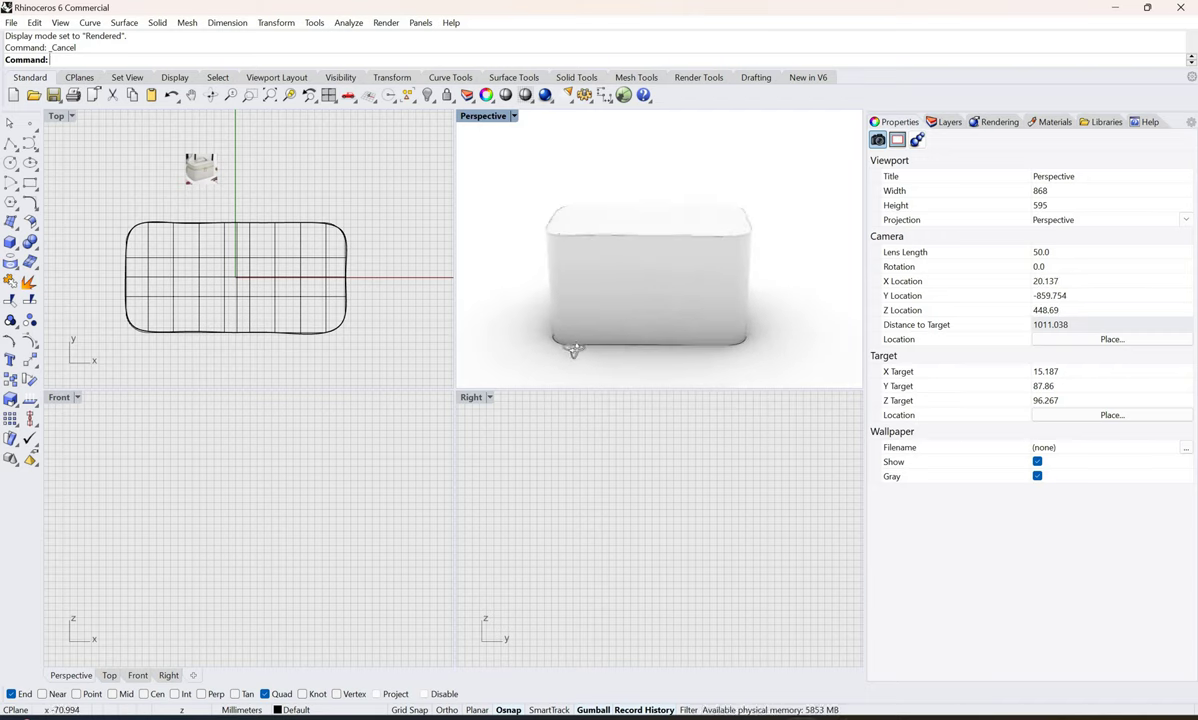
Step: Move the closed outline curve at the bag's bottom edge to Layer 01
{"action": "scroll", "coordinate": [565, 361], "scroll_direction": "up", "scroll_amount": 5}
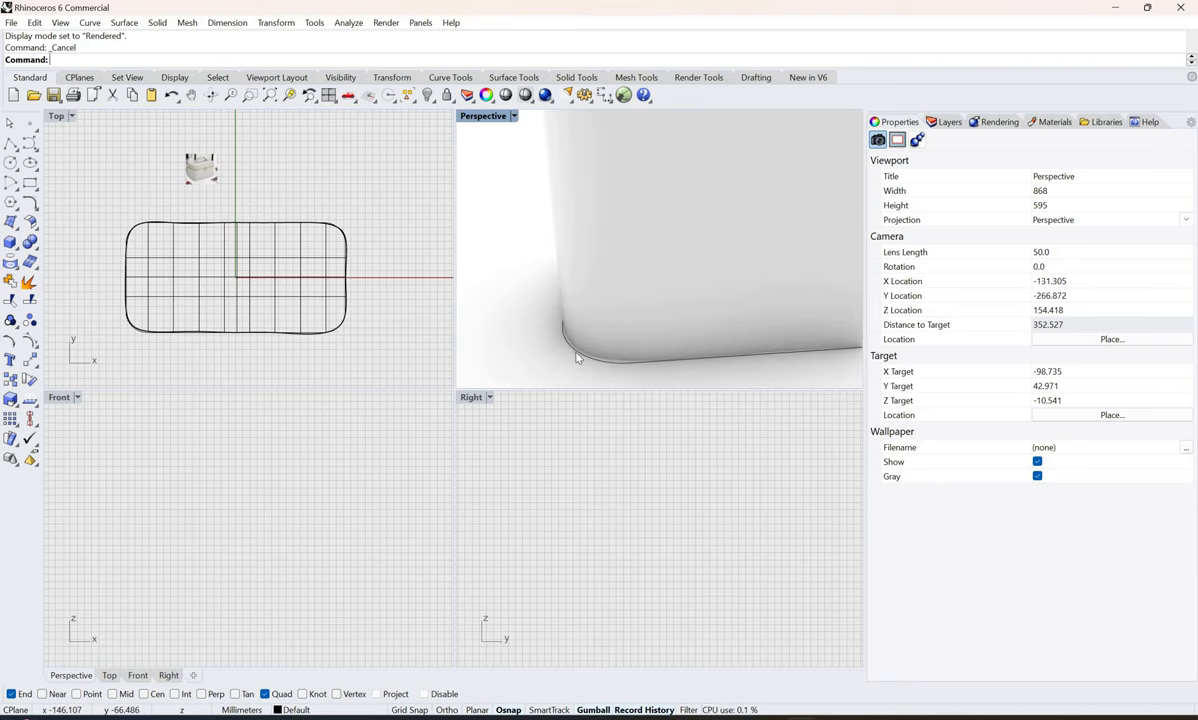
{"action": "left_click", "coordinate": [576, 358]}
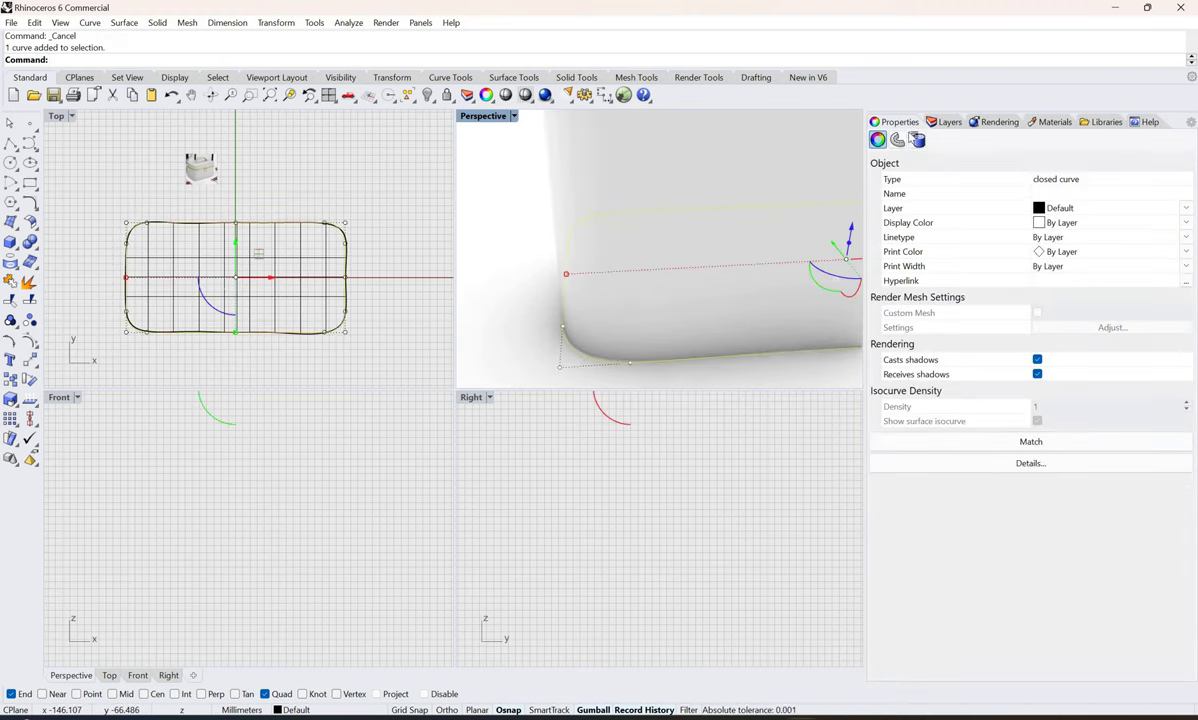
{"action": "left_click", "coordinate": [950, 123]}
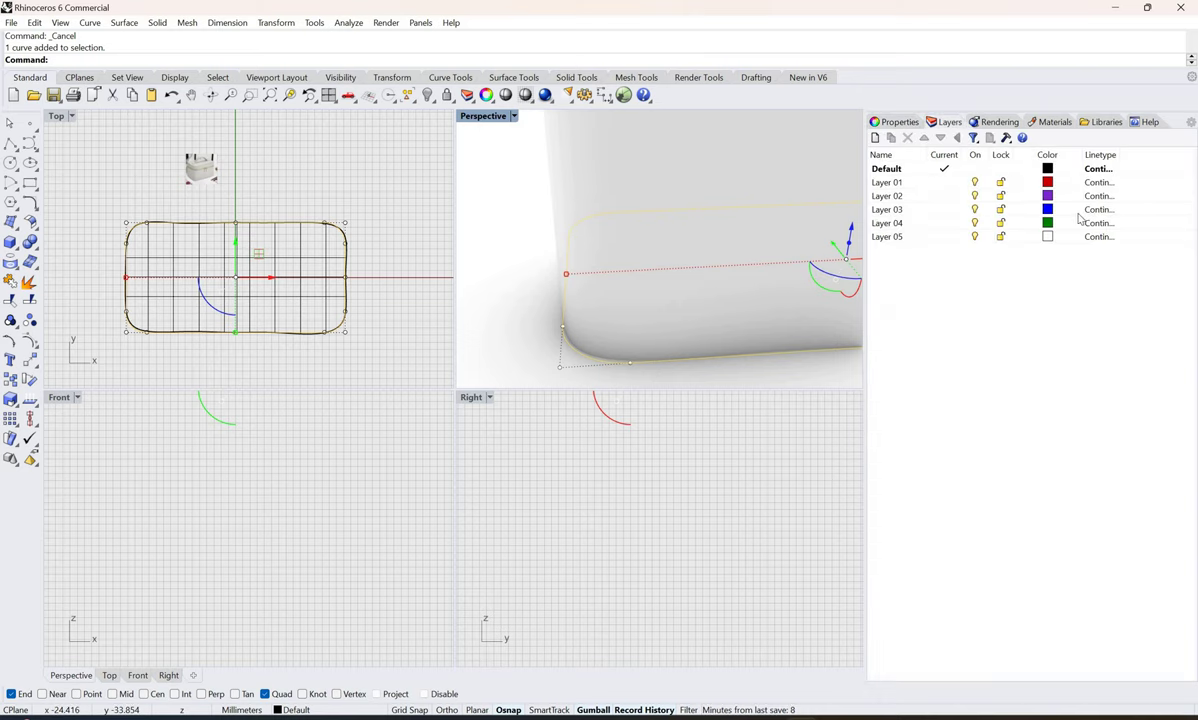
{"action": "left_click", "coordinate": [898, 122]}
{"action": "left_click", "coordinate": [1098, 209]}
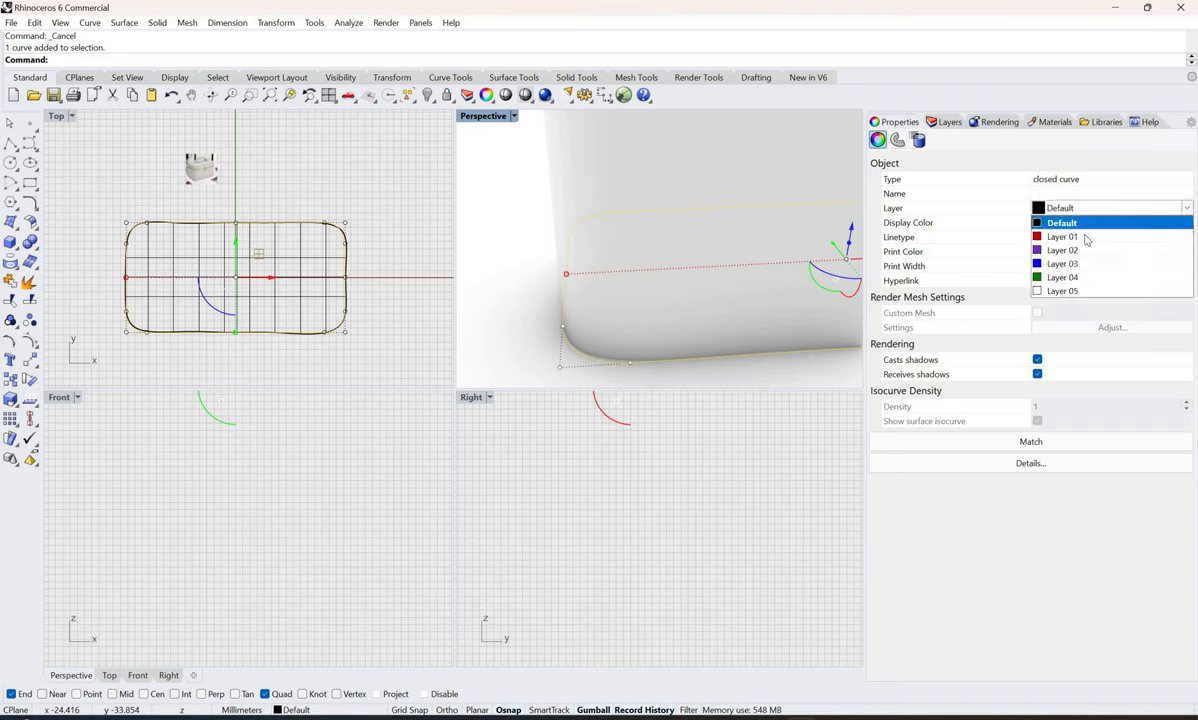
{"action": "left_click", "coordinate": [1084, 237]}
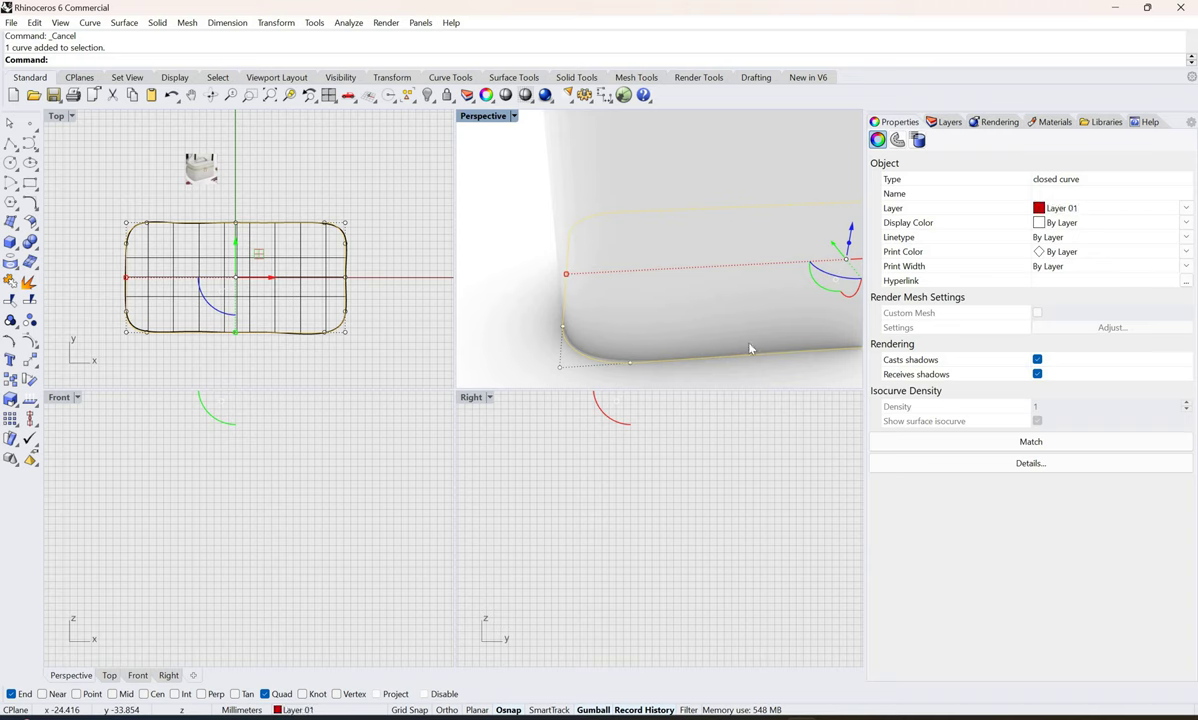
{"action": "key", "text": "Escape"}
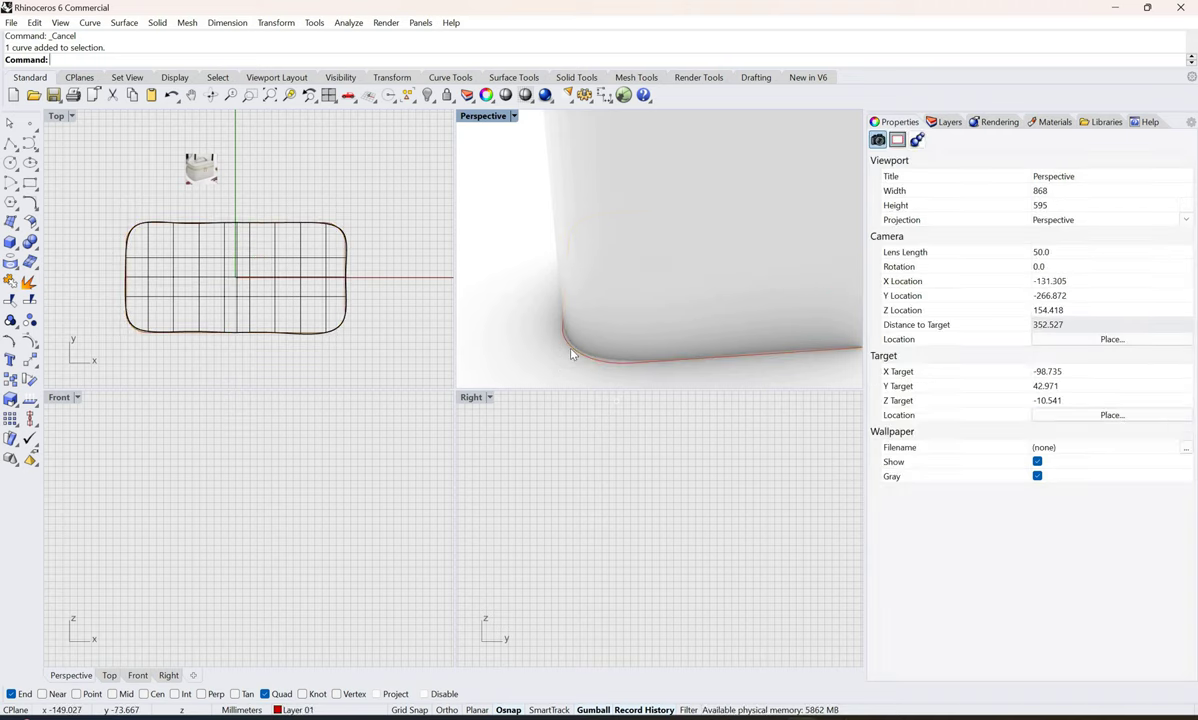
Step: Rename Layer 01 as "base lines"
{"action": "left_click", "coordinate": [948, 123]}
{"action": "double_click", "coordinate": [888, 183]}
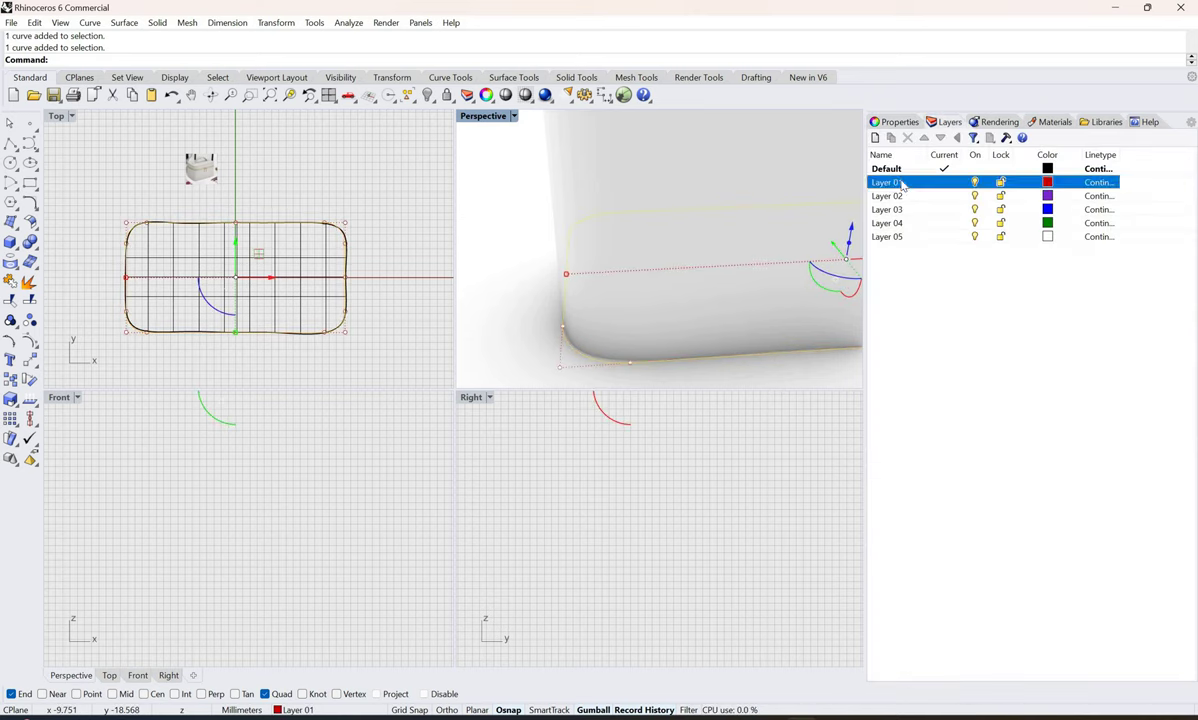
{"action": "left_click", "coordinate": [907, 184]}
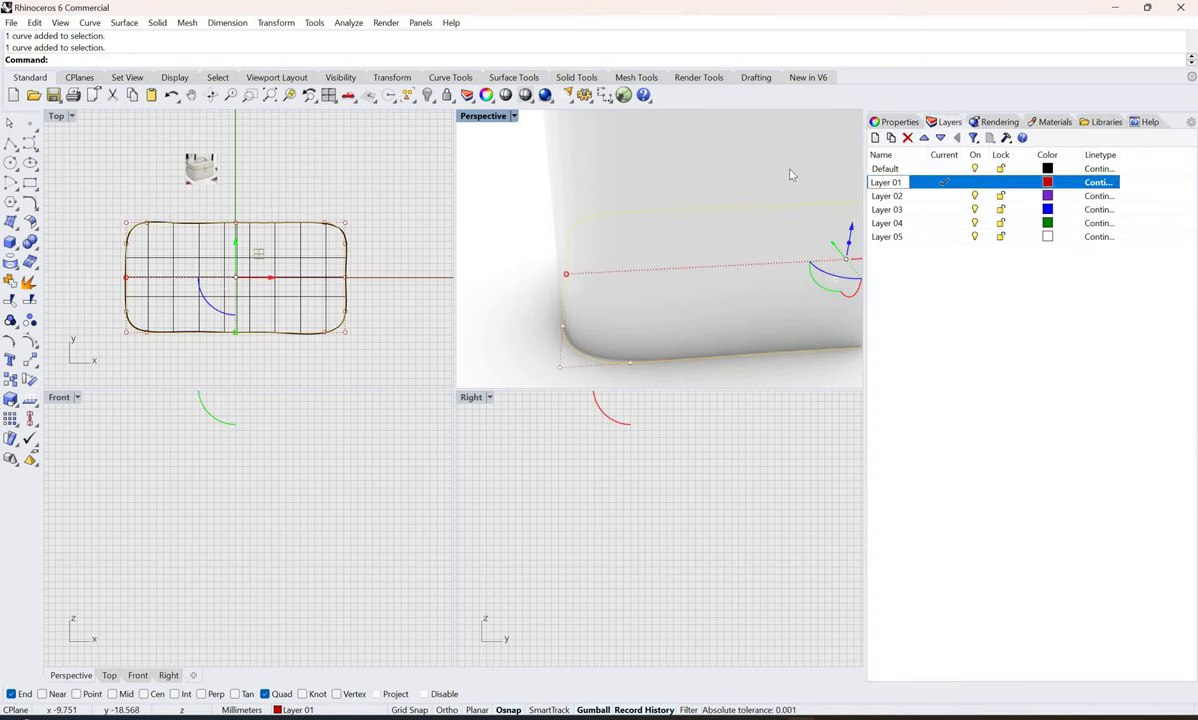
{"action": "key", "text": "ctrl+z"}
{"action": "key", "text": "ctrl+z"}
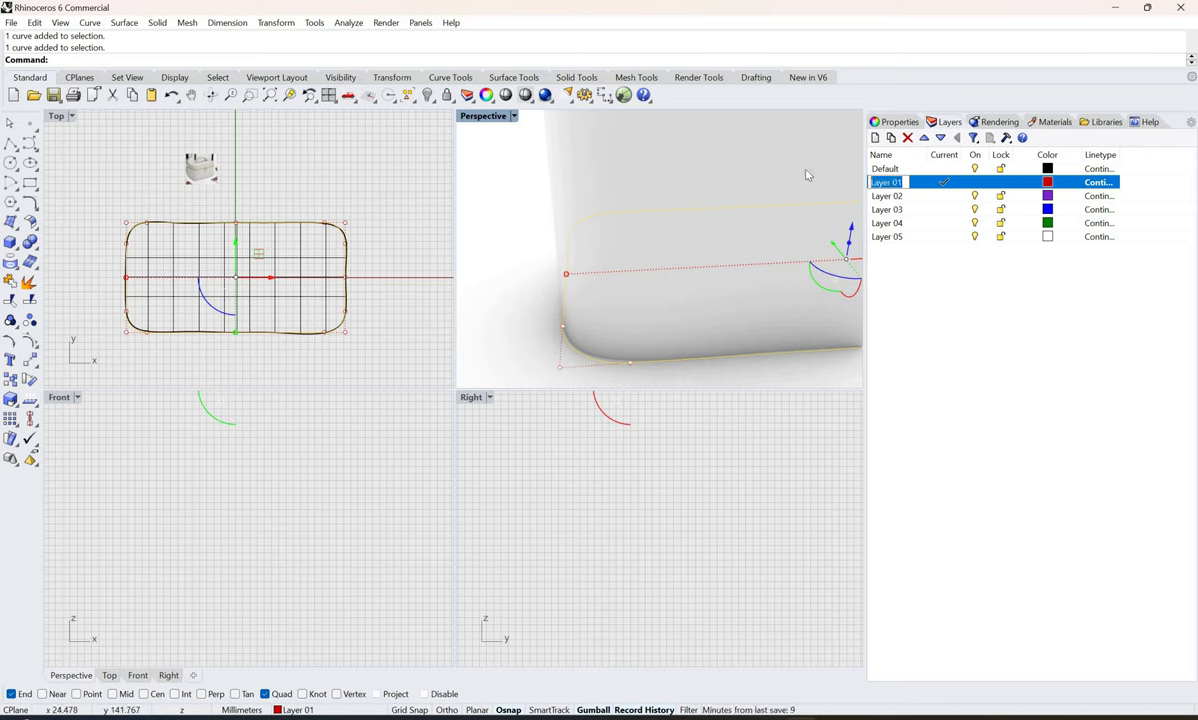
{"action": "type", "text": "base lines"}
{"action": "key", "text": "Return"}
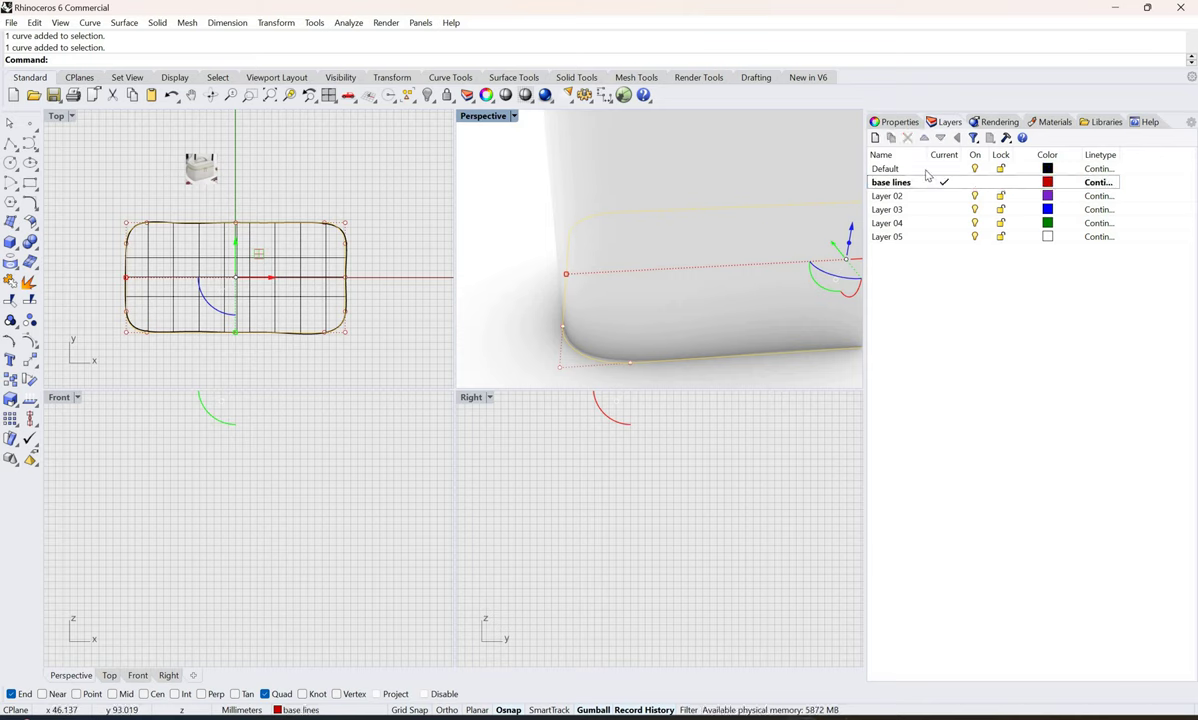
Step: Make Default the current layer and turn off the base lines layer
{"action": "left_click", "coordinate": [945, 170]}
{"action": "left_click", "coordinate": [975, 183]}
{"action": "scroll", "coordinate": [603, 254], "scroll_direction": "down", "scroll_amount": 7}
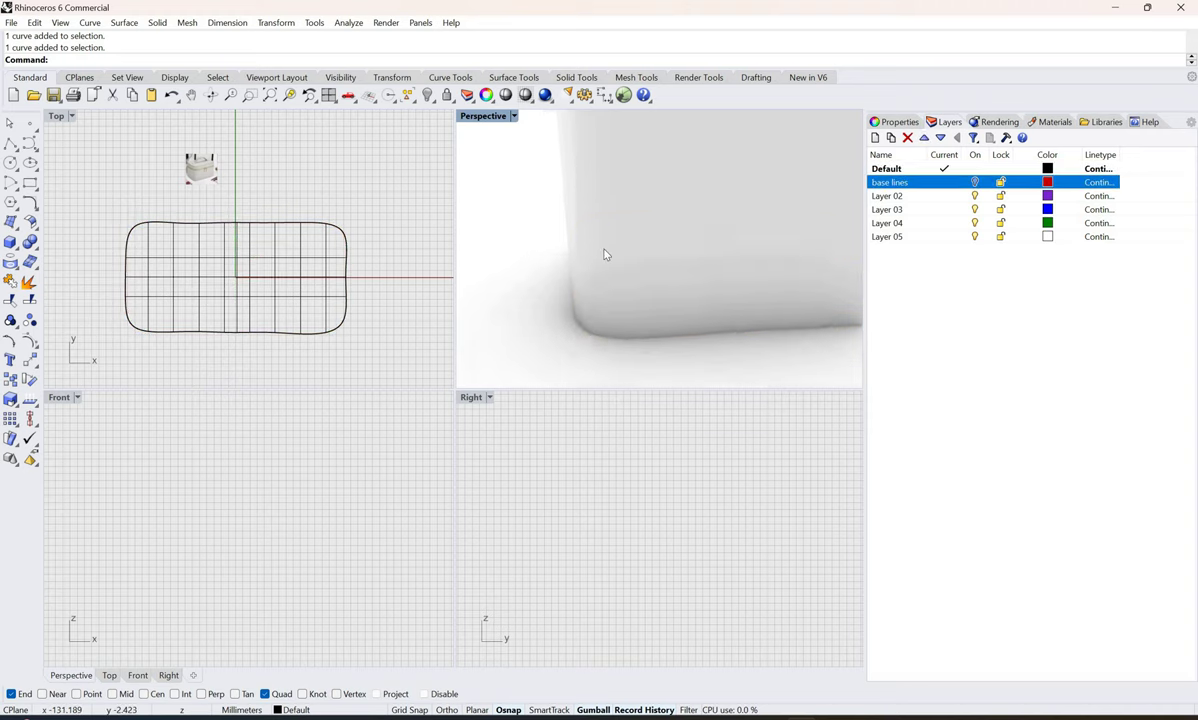
{"action": "scroll", "coordinate": [551, 139], "scroll_direction": "down", "scroll_amount": 2}
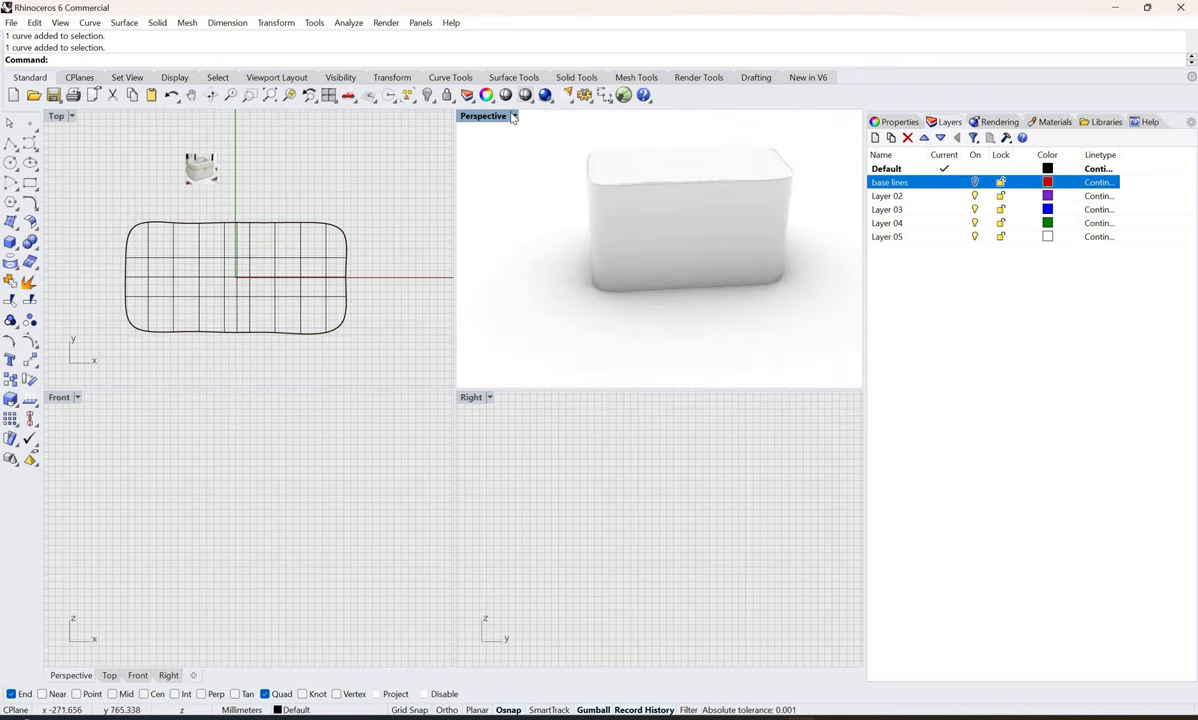
Step: Return the Perspective viewport to Shaded mode and clear the selection
{"action": "left_click", "coordinate": [513, 116]}
{"action": "left_click", "coordinate": [496, 170]}
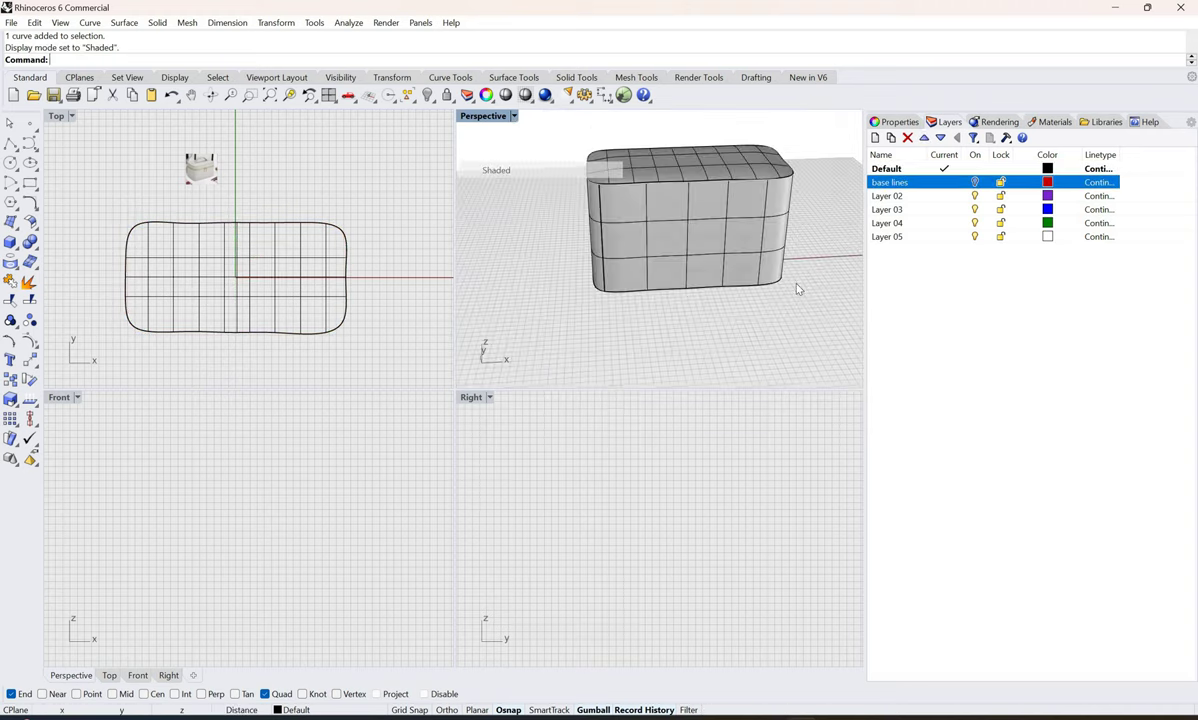
{"action": "left_click_drag", "start_coordinate": [559, 130], "coordinate": [810, 309]}
{"action": "key", "text": "Escape"}
Step: Turn off the surface isocurves on the domed top surface and the side wall of the bag
{"action": "right_click_drag", "start_coordinate": [742, 184], "coordinate": [766, 206]}
{"action": "left_click", "coordinate": [766, 206]}
{"action": "key", "text": "F3"}
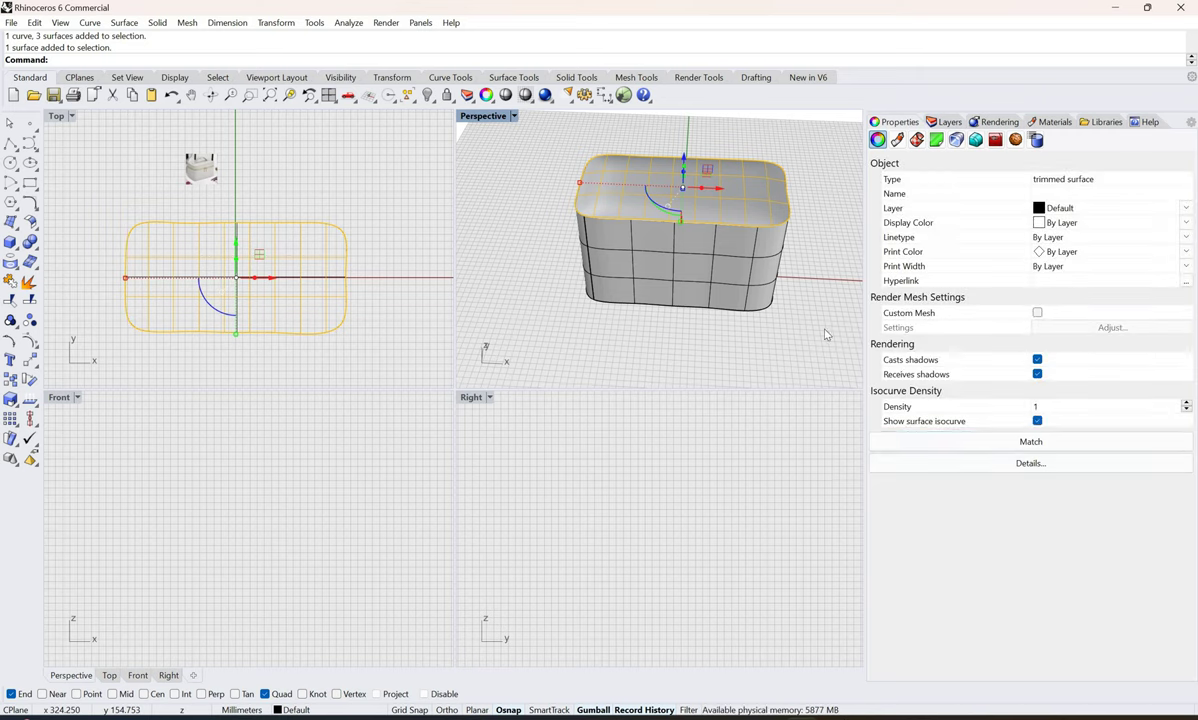
{"action": "left_click", "coordinate": [1037, 421]}
{"action": "key", "text": "Escape"}
{"action": "right_click_drag", "start_coordinate": [724, 255], "coordinate": [745, 225]}
{"action": "left_click", "coordinate": [677, 234]}
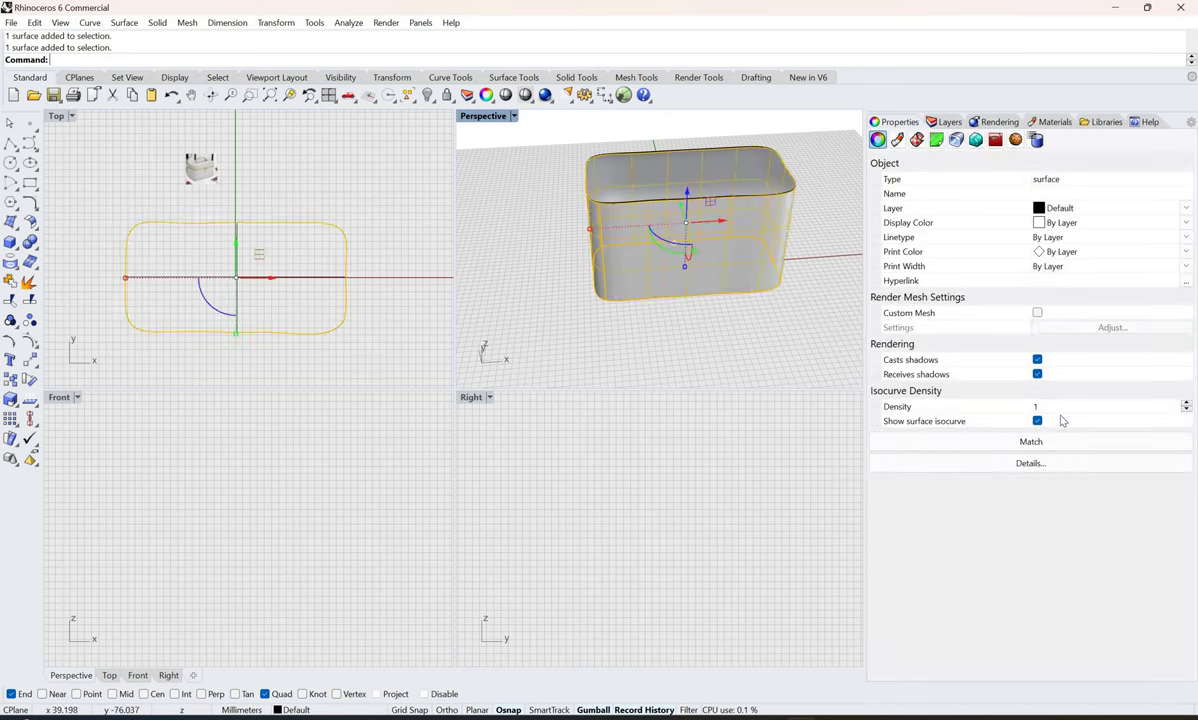
{"action": "left_click", "coordinate": [731, 311]}
{"action": "right_click_drag", "start_coordinate": [674, 318], "coordinate": [606, 194]}
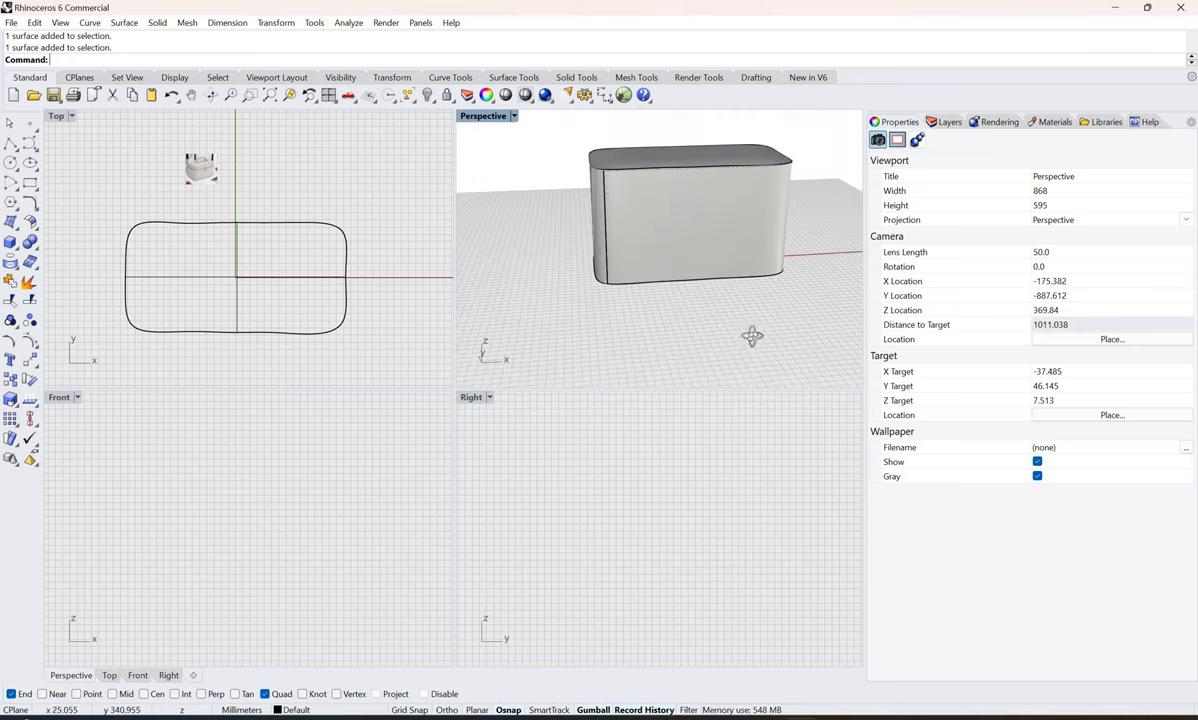
Step: Move the seam of the side wall surface to the middle of the bag's back with SrfSeam
{"action": "right_click_drag", "start_coordinate": [754, 335], "coordinate": [683, 245]}
{"action": "left_click", "coordinate": [681, 436]}
{"action": "scroll", "coordinate": [681, 436], "scroll_direction": "down", "scroll_amount": 15}
{"action": "scroll", "coordinate": [632, 260], "scroll_direction": "up", "scroll_amount": 9}
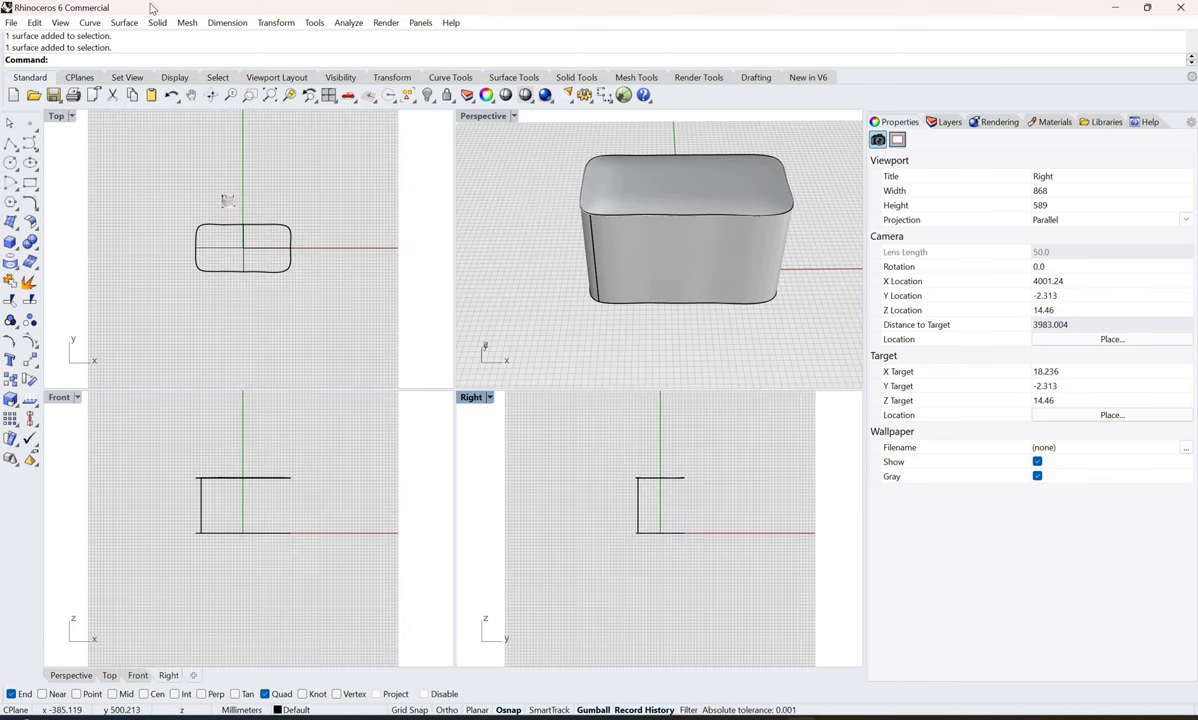
{"action": "type", "text": "SrfSeam"}
{"action": "key", "text": "Return"}
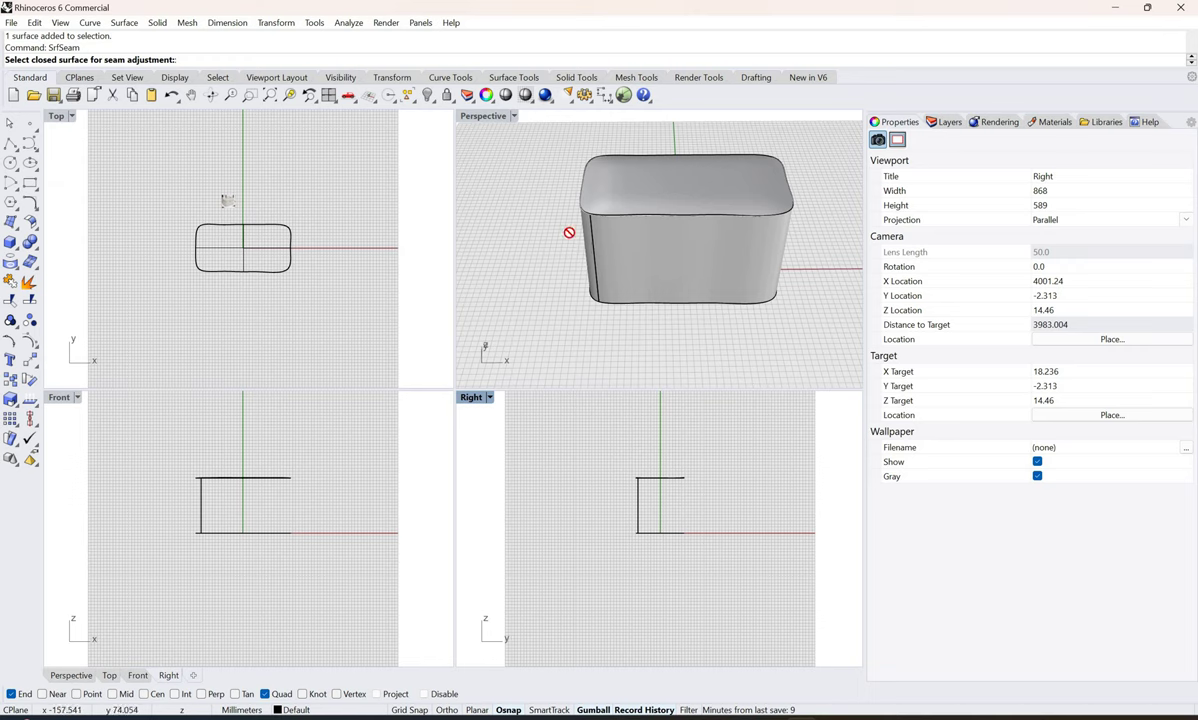
{"action": "left_click", "coordinate": [578, 190]}
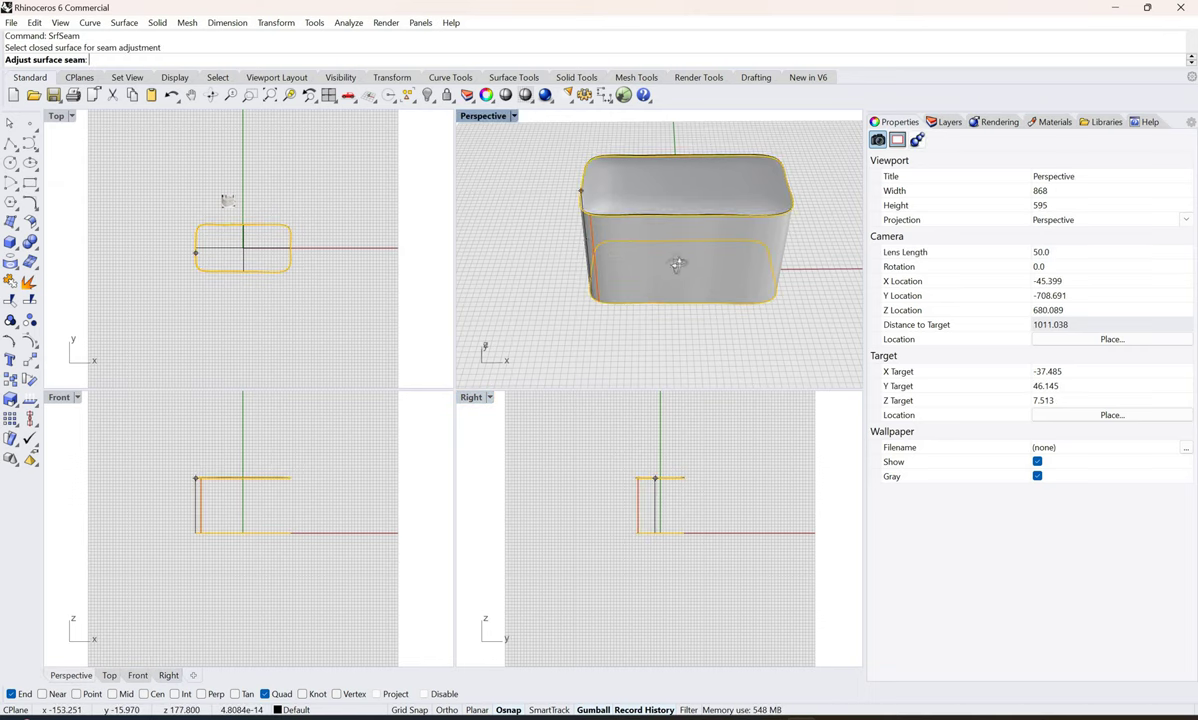
{"action": "right_click_drag", "start_coordinate": [676, 262], "coordinate": [745, 271]}
{"action": "right_click_drag", "start_coordinate": [634, 266], "coordinate": [780, 255]}
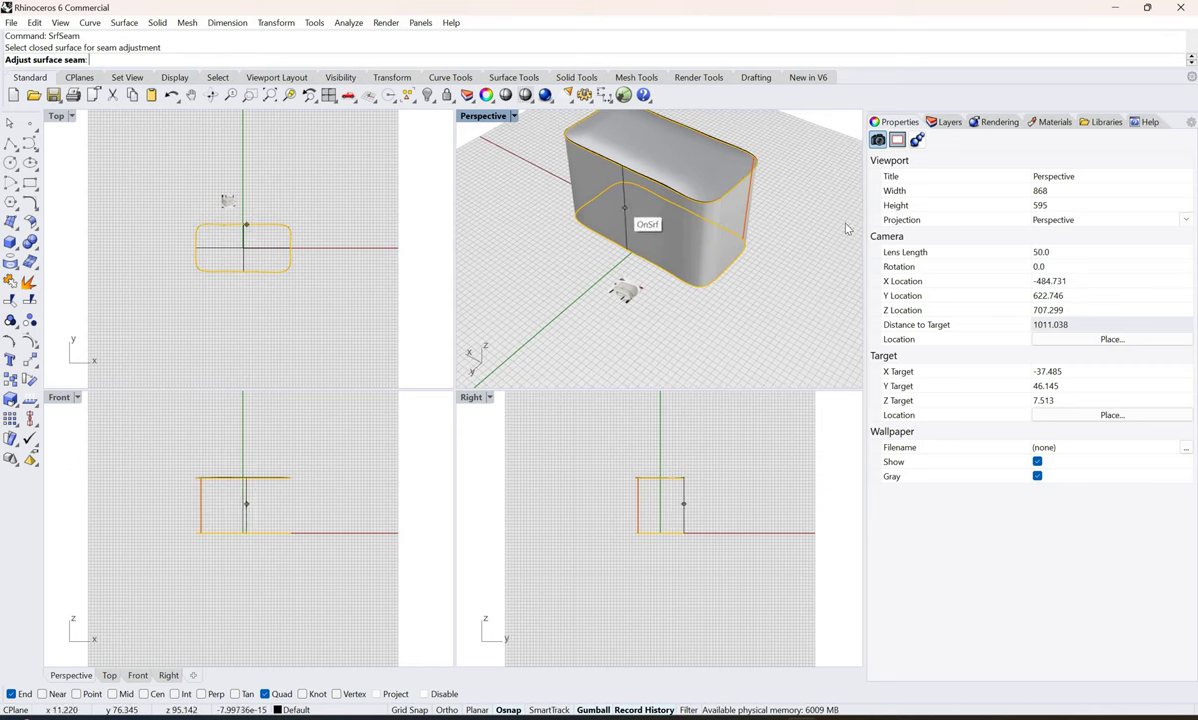
{"action": "left_click", "coordinate": [627, 212]}
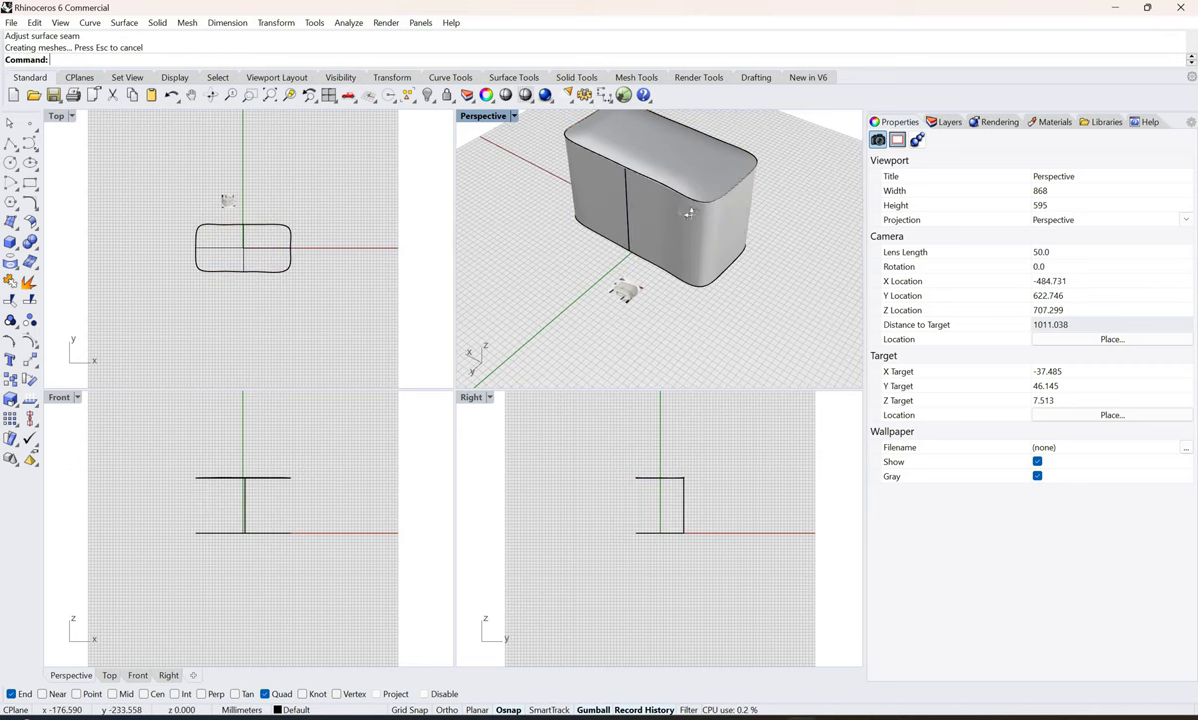
{"action": "right_click_drag", "start_coordinate": [555, 143], "coordinate": [752, 236]}
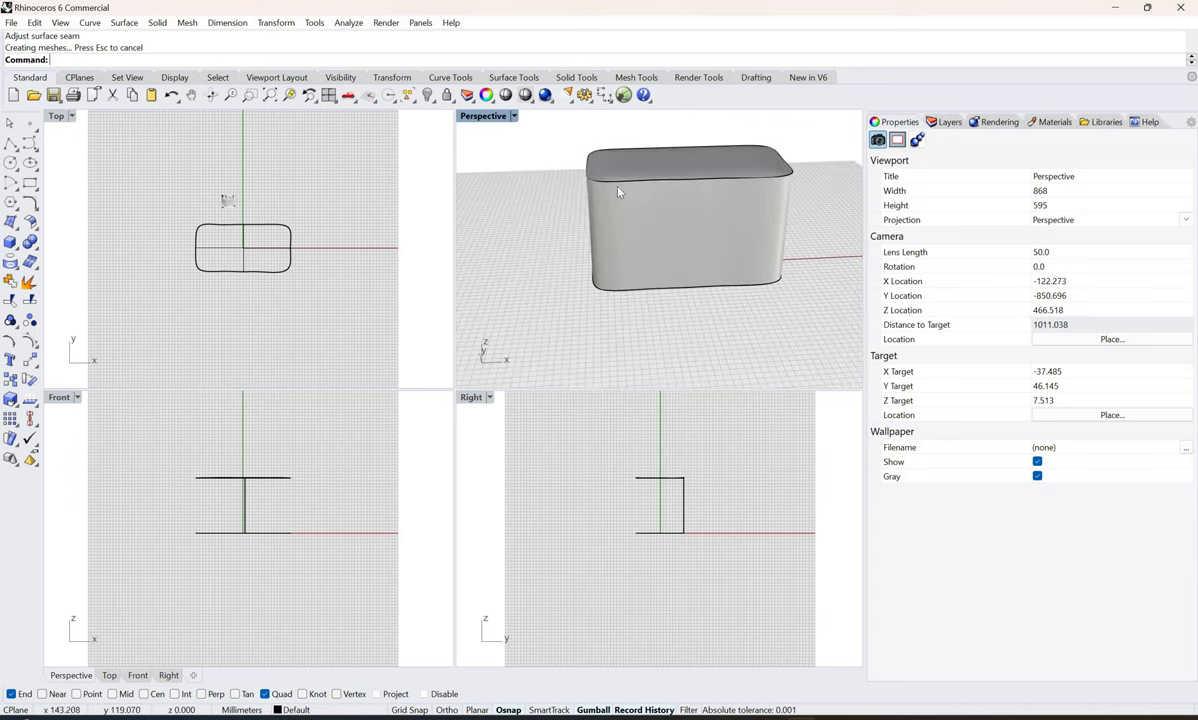
{"action": "scroll", "coordinate": [616, 207], "scroll_direction": "up", "scroll_amount": 4}
{"action": "right_click_drag", "start_coordinate": [616, 207], "coordinate": [737, 266]}
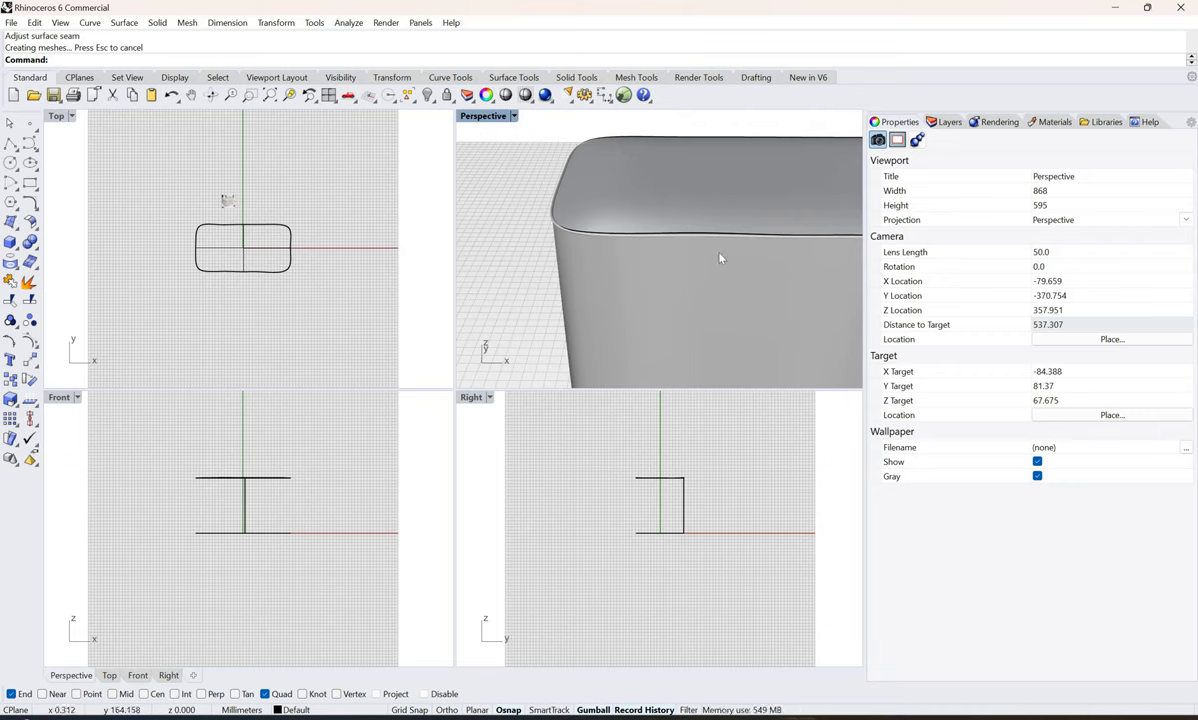